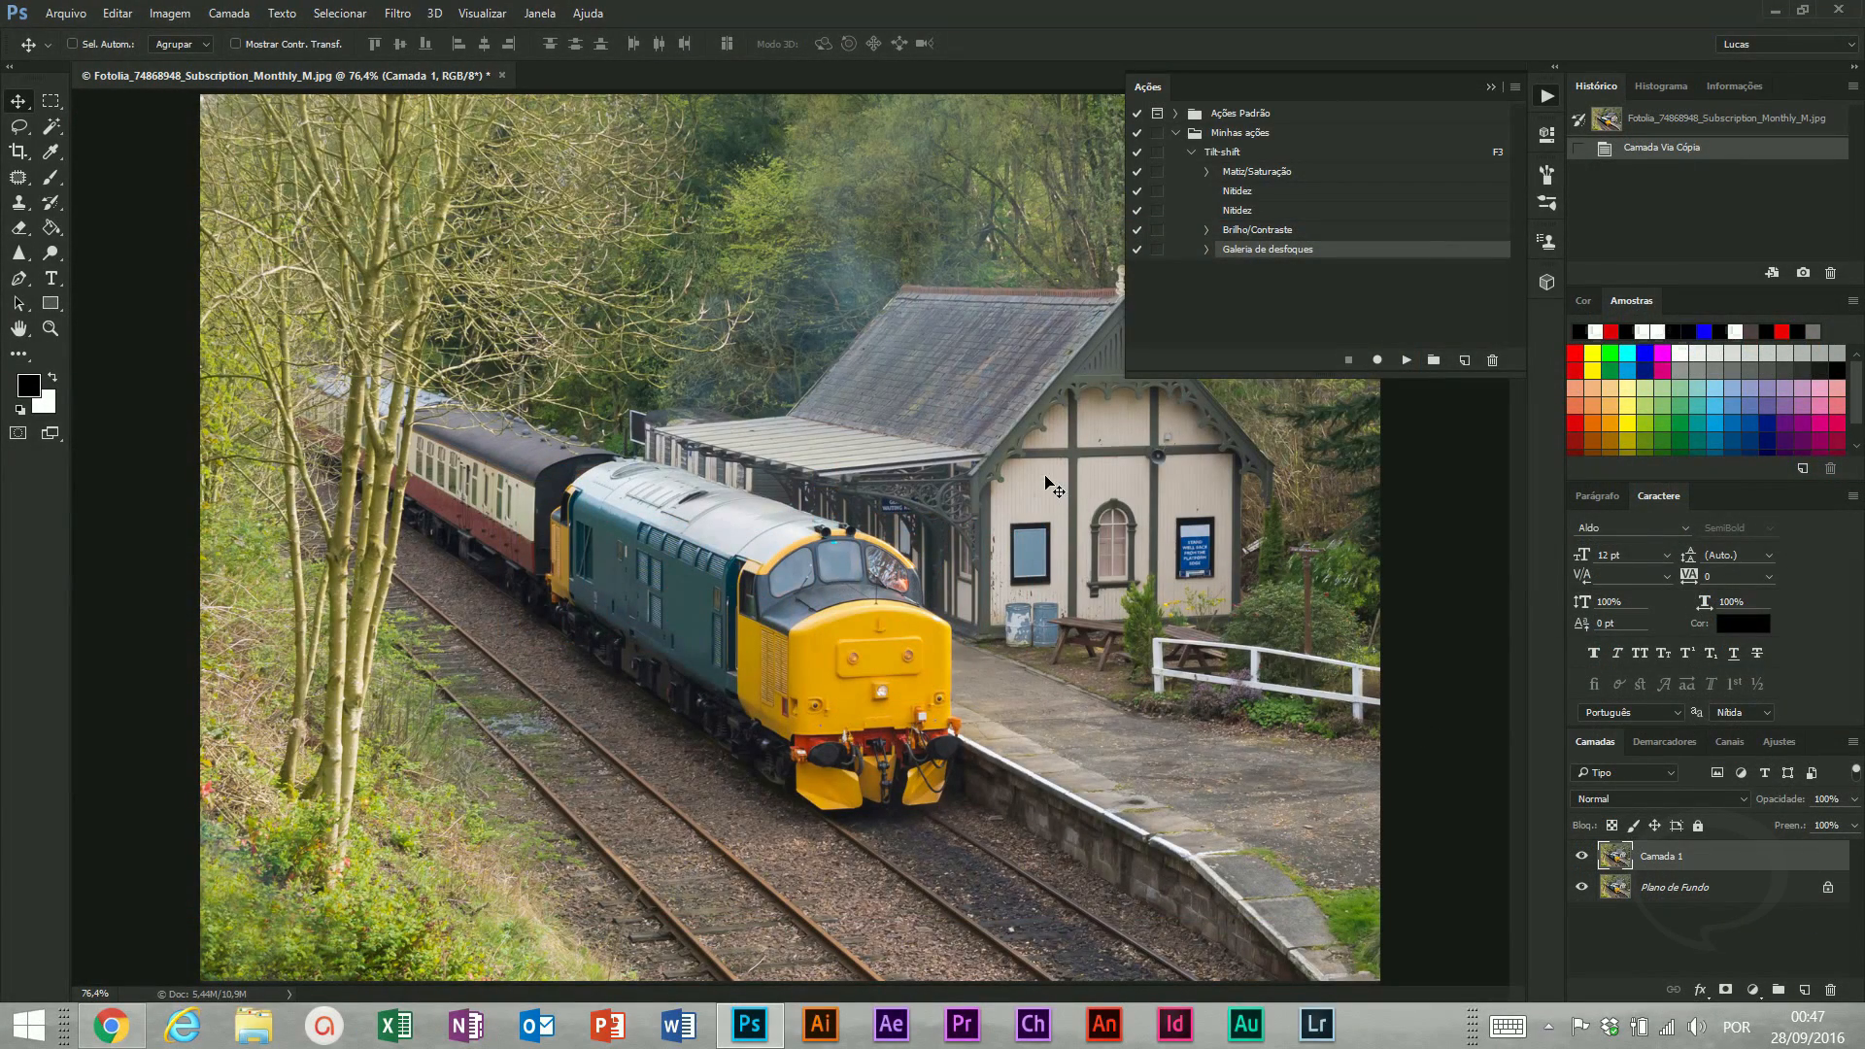
Collapse the Tilt-shift action and run it on the train photo
{"action": "left_click", "coordinate": [1242, 154]}
{"action": "left_click", "coordinate": [1193, 153]}
{"action": "left_click", "coordinate": [1406, 359]}
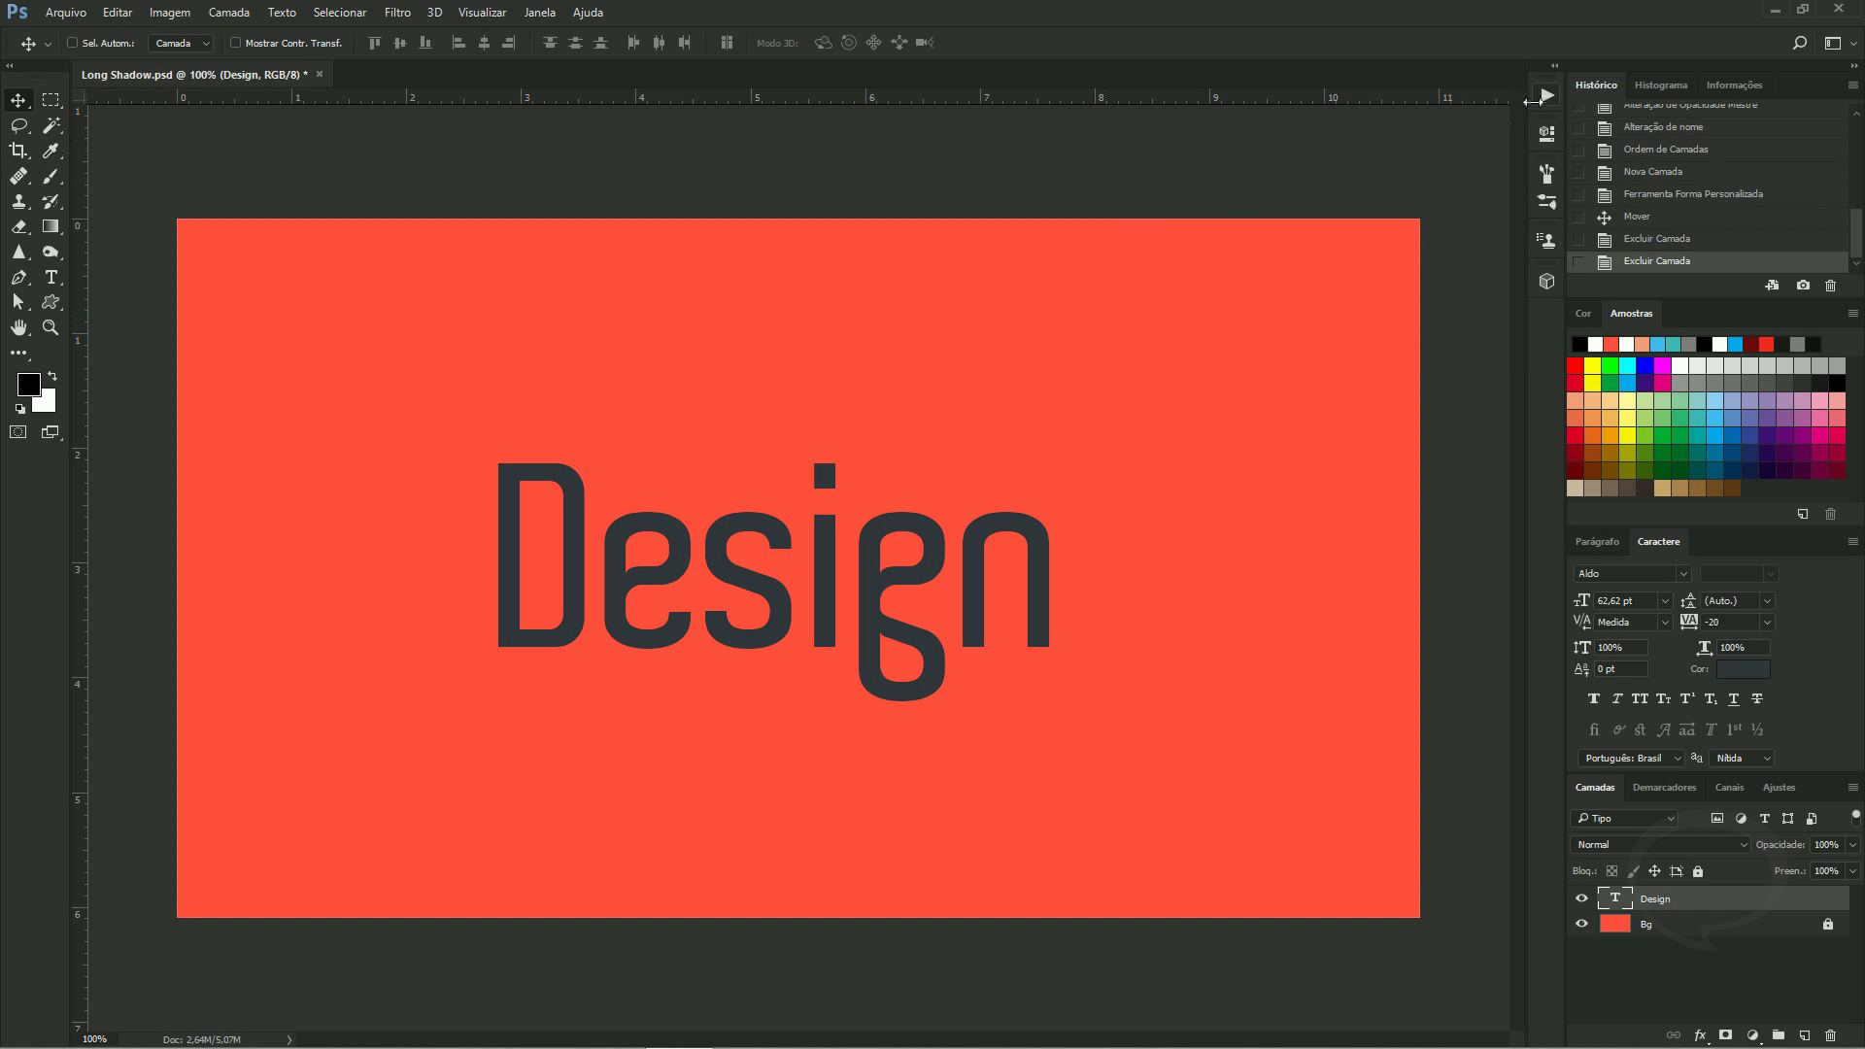
Create an action named Long Shadow in the Minhas ações set with function key F2 and start recording it
{"action": "left_click", "coordinate": [1540, 96]}
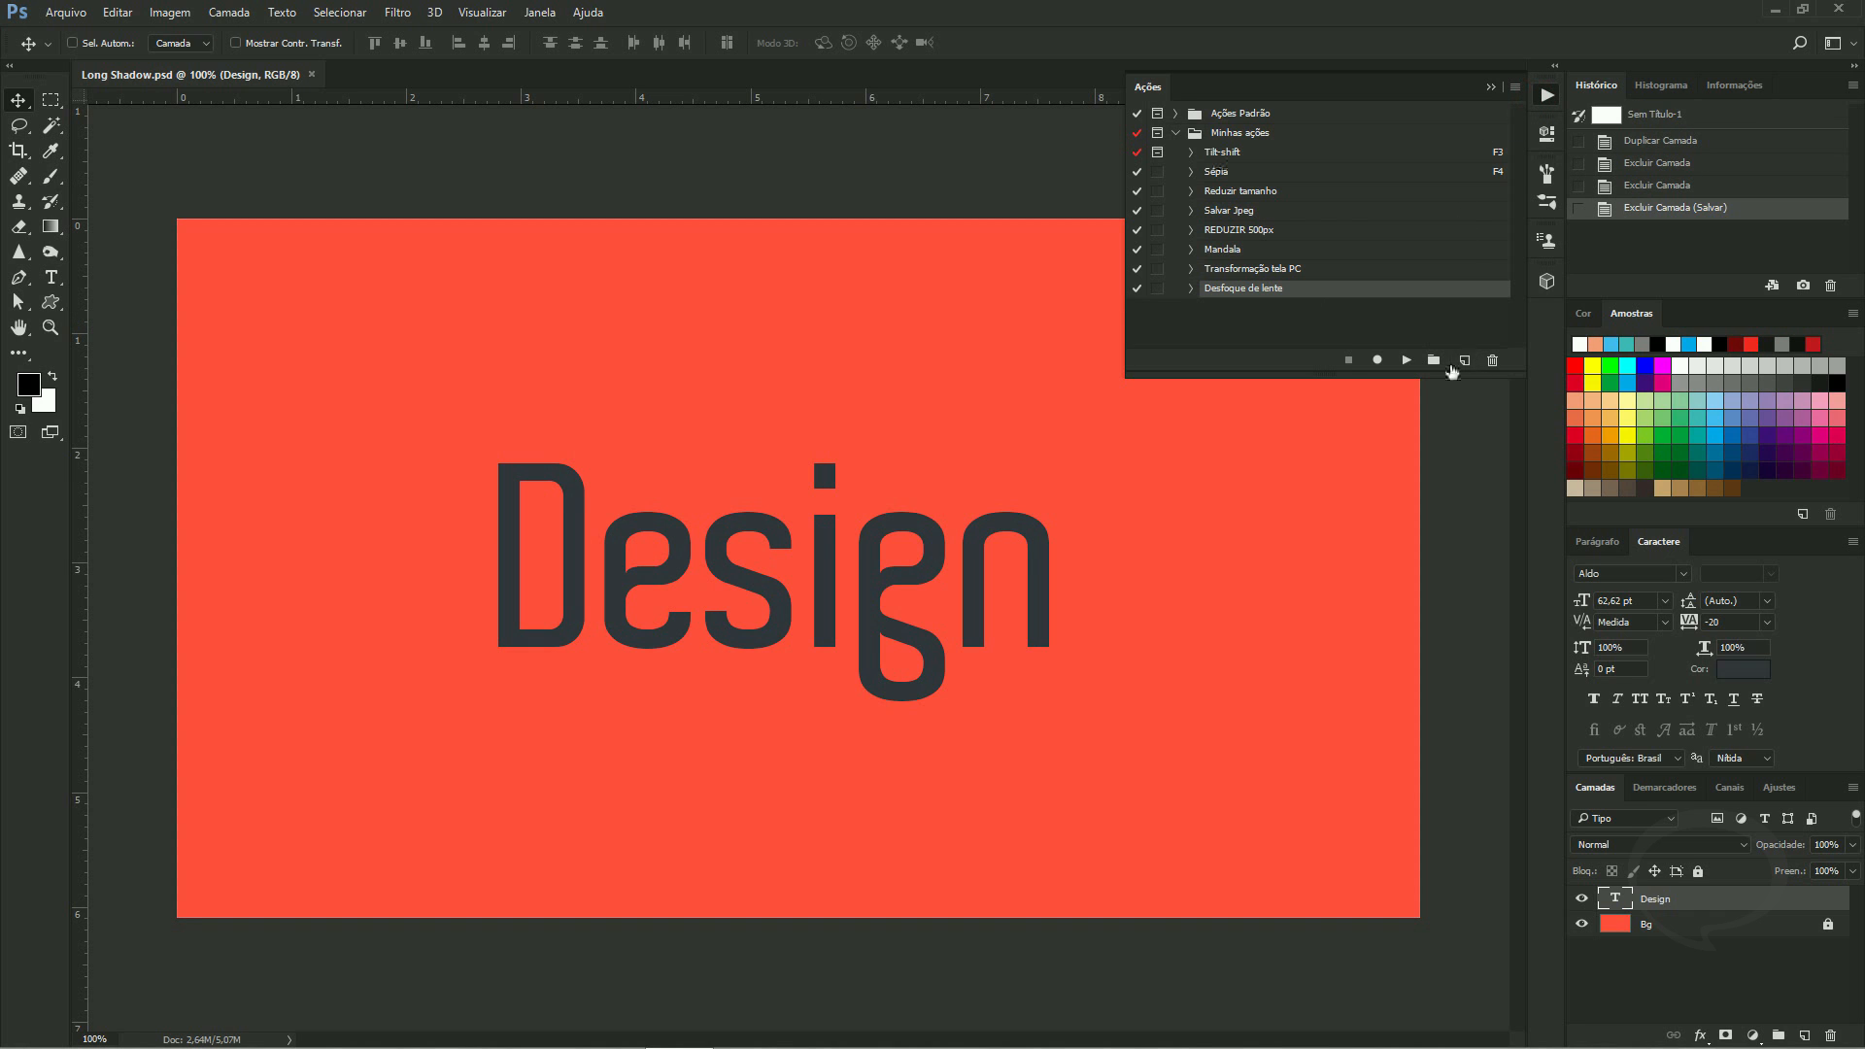
{"action": "left_click", "coordinate": [1466, 361]}
{"action": "type", "text": "Long Shad"}
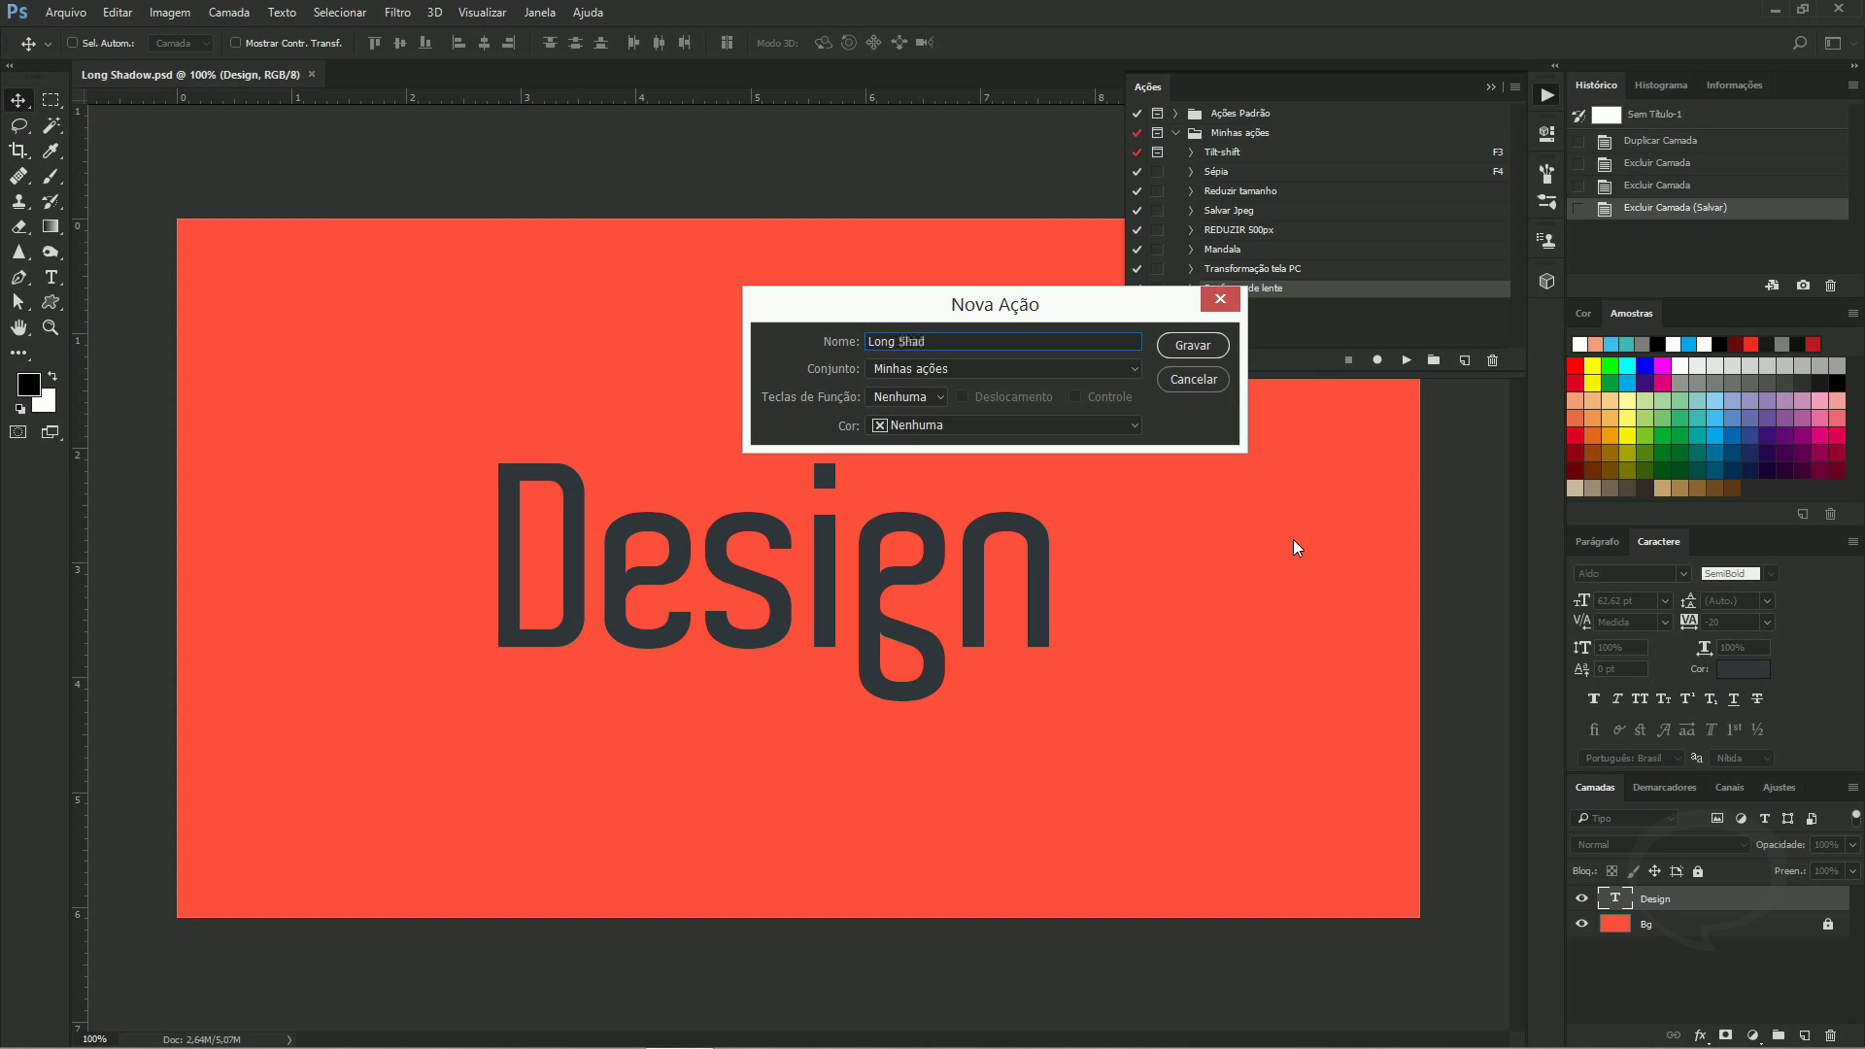
{"action": "left_click", "coordinate": [957, 428]}
{"action": "left_click", "coordinate": [957, 429]}
{"action": "left_click", "coordinate": [948, 370]}
{"action": "left_click", "coordinate": [948, 370]}
{"action": "left_click", "coordinate": [921, 397]}
{"action": "left_click", "coordinate": [884, 443]}
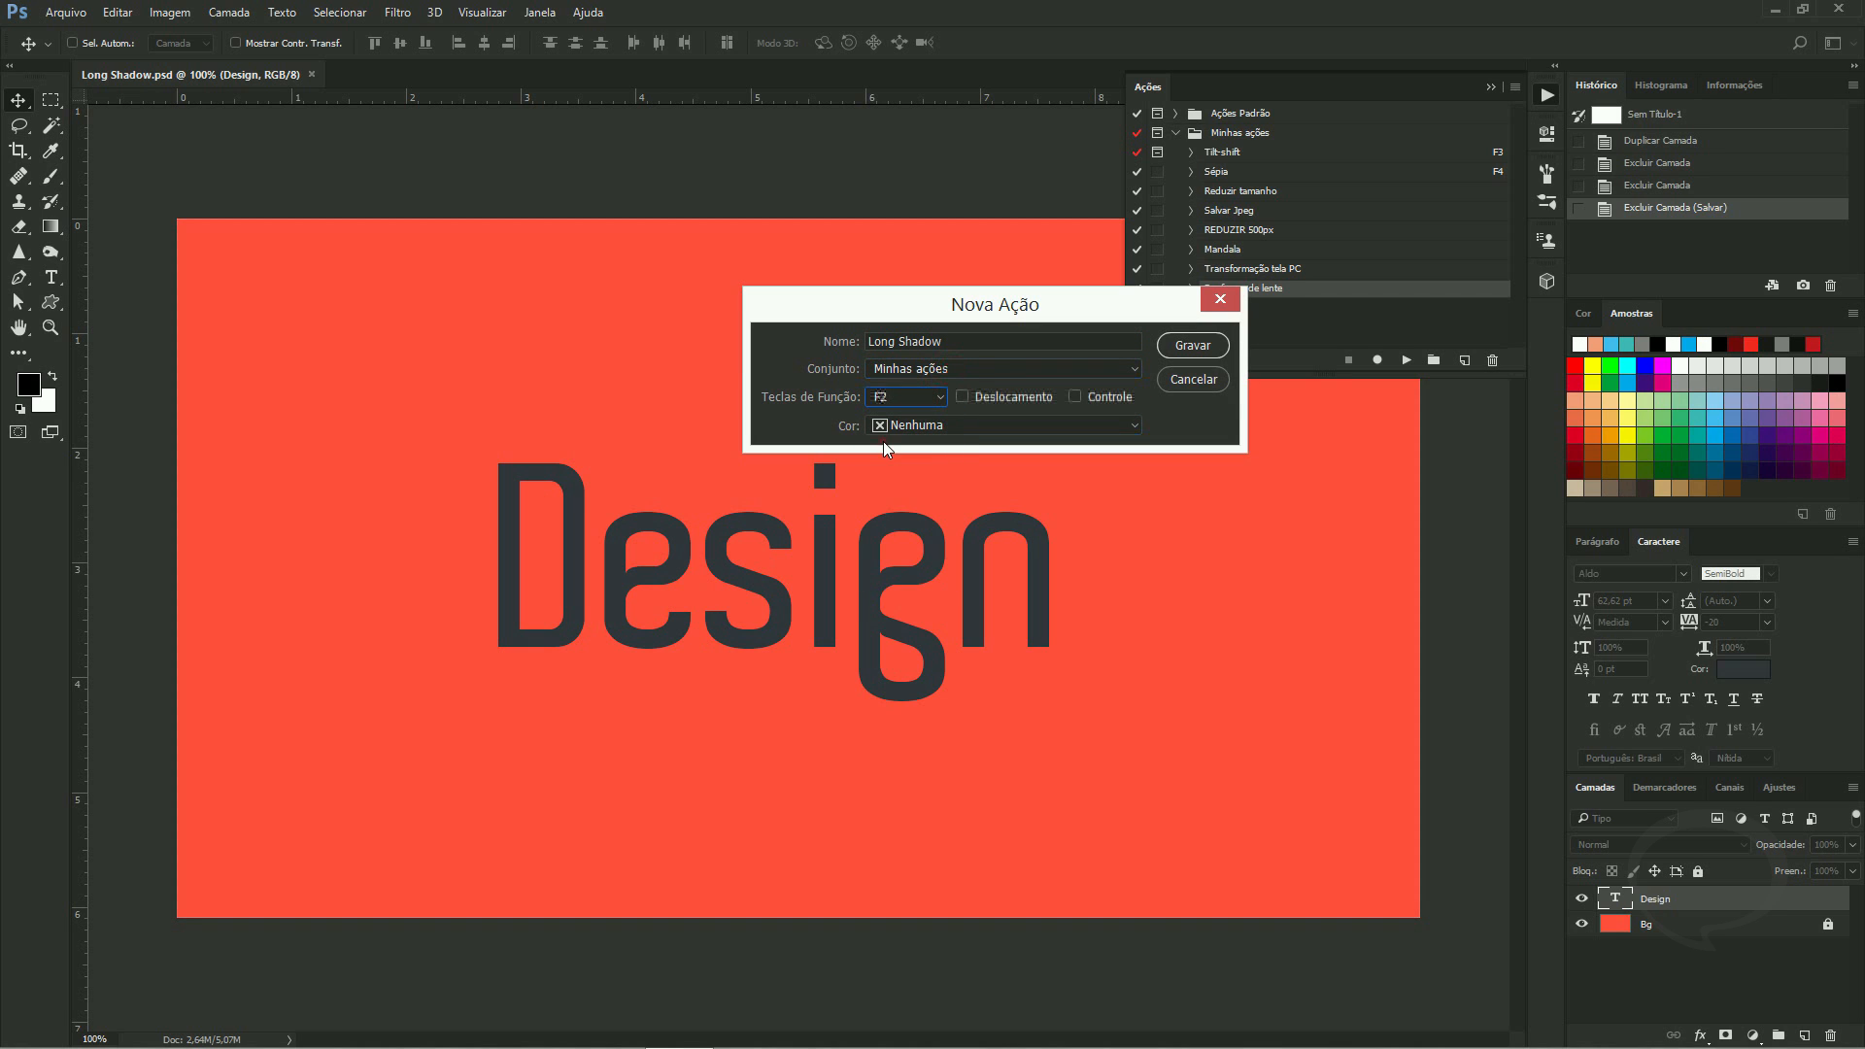
{"action": "left_click", "coordinate": [1191, 346]}
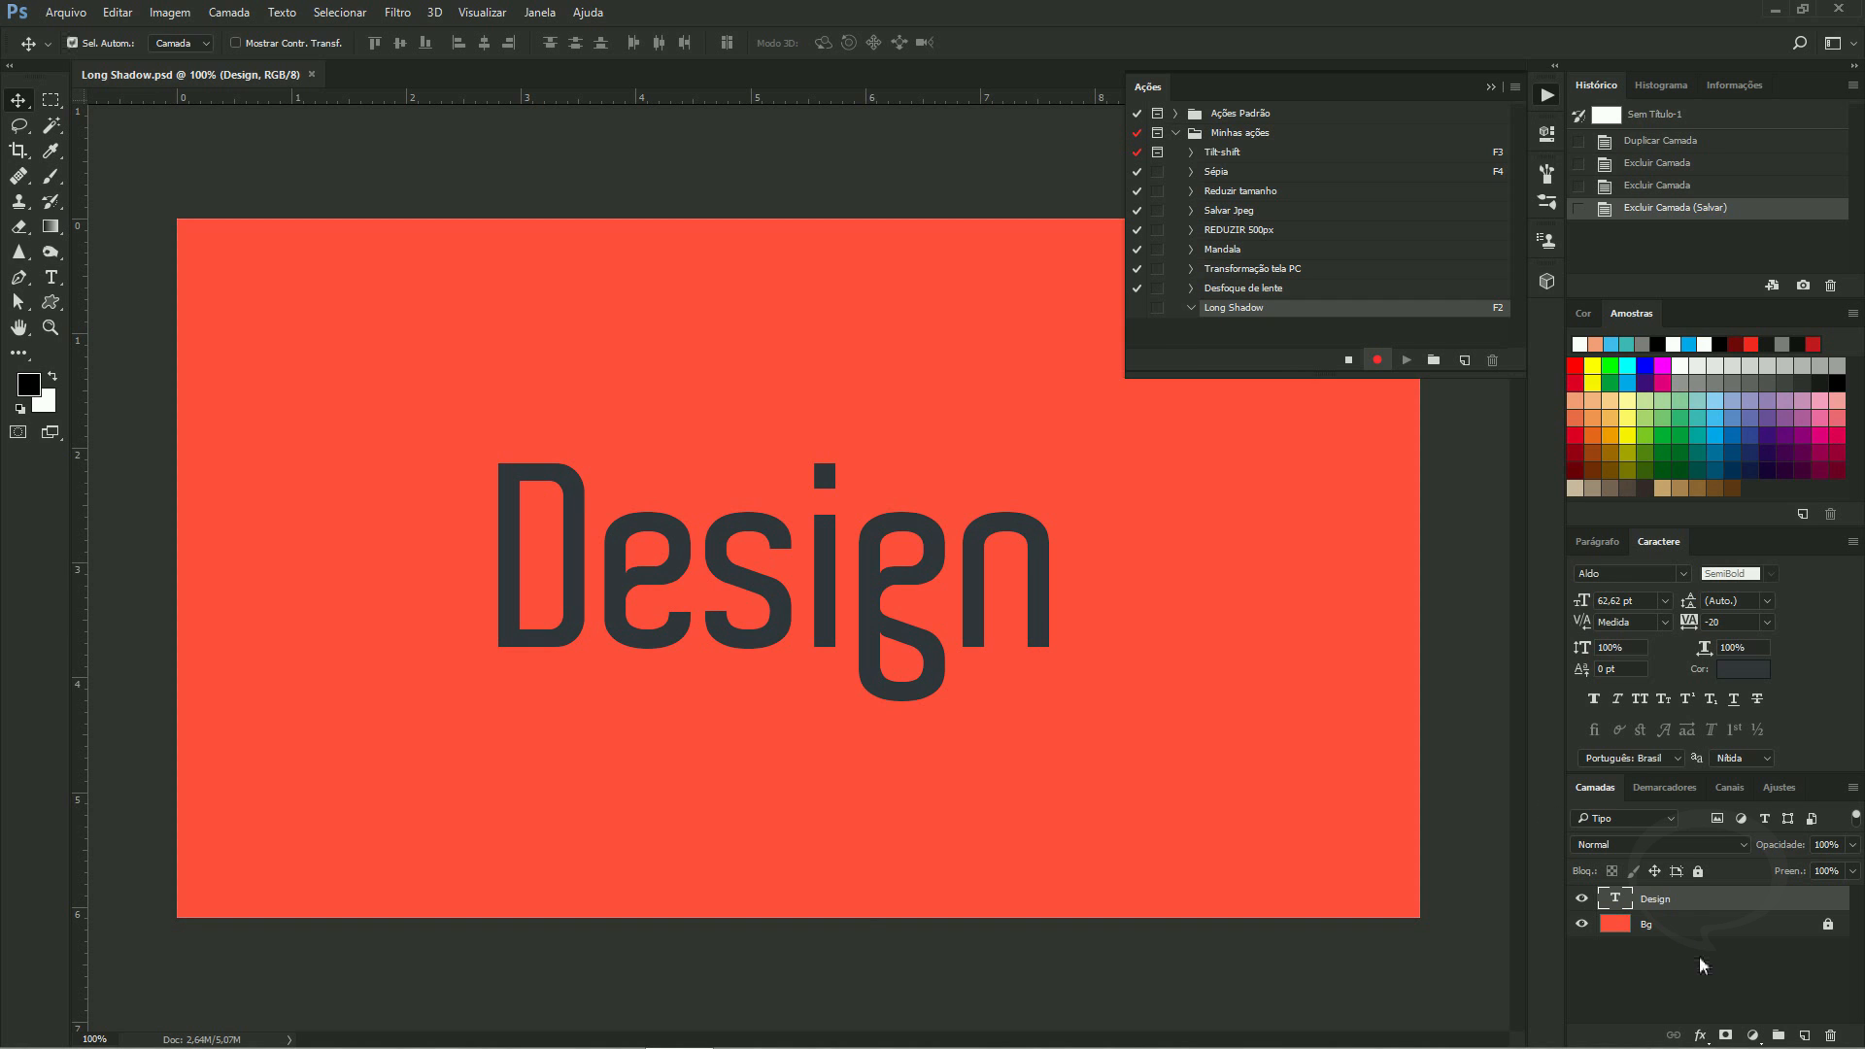
Duplicate the Design text layer and rename the copy Long shadow
{"action": "key", "text": "ctrl+j"}
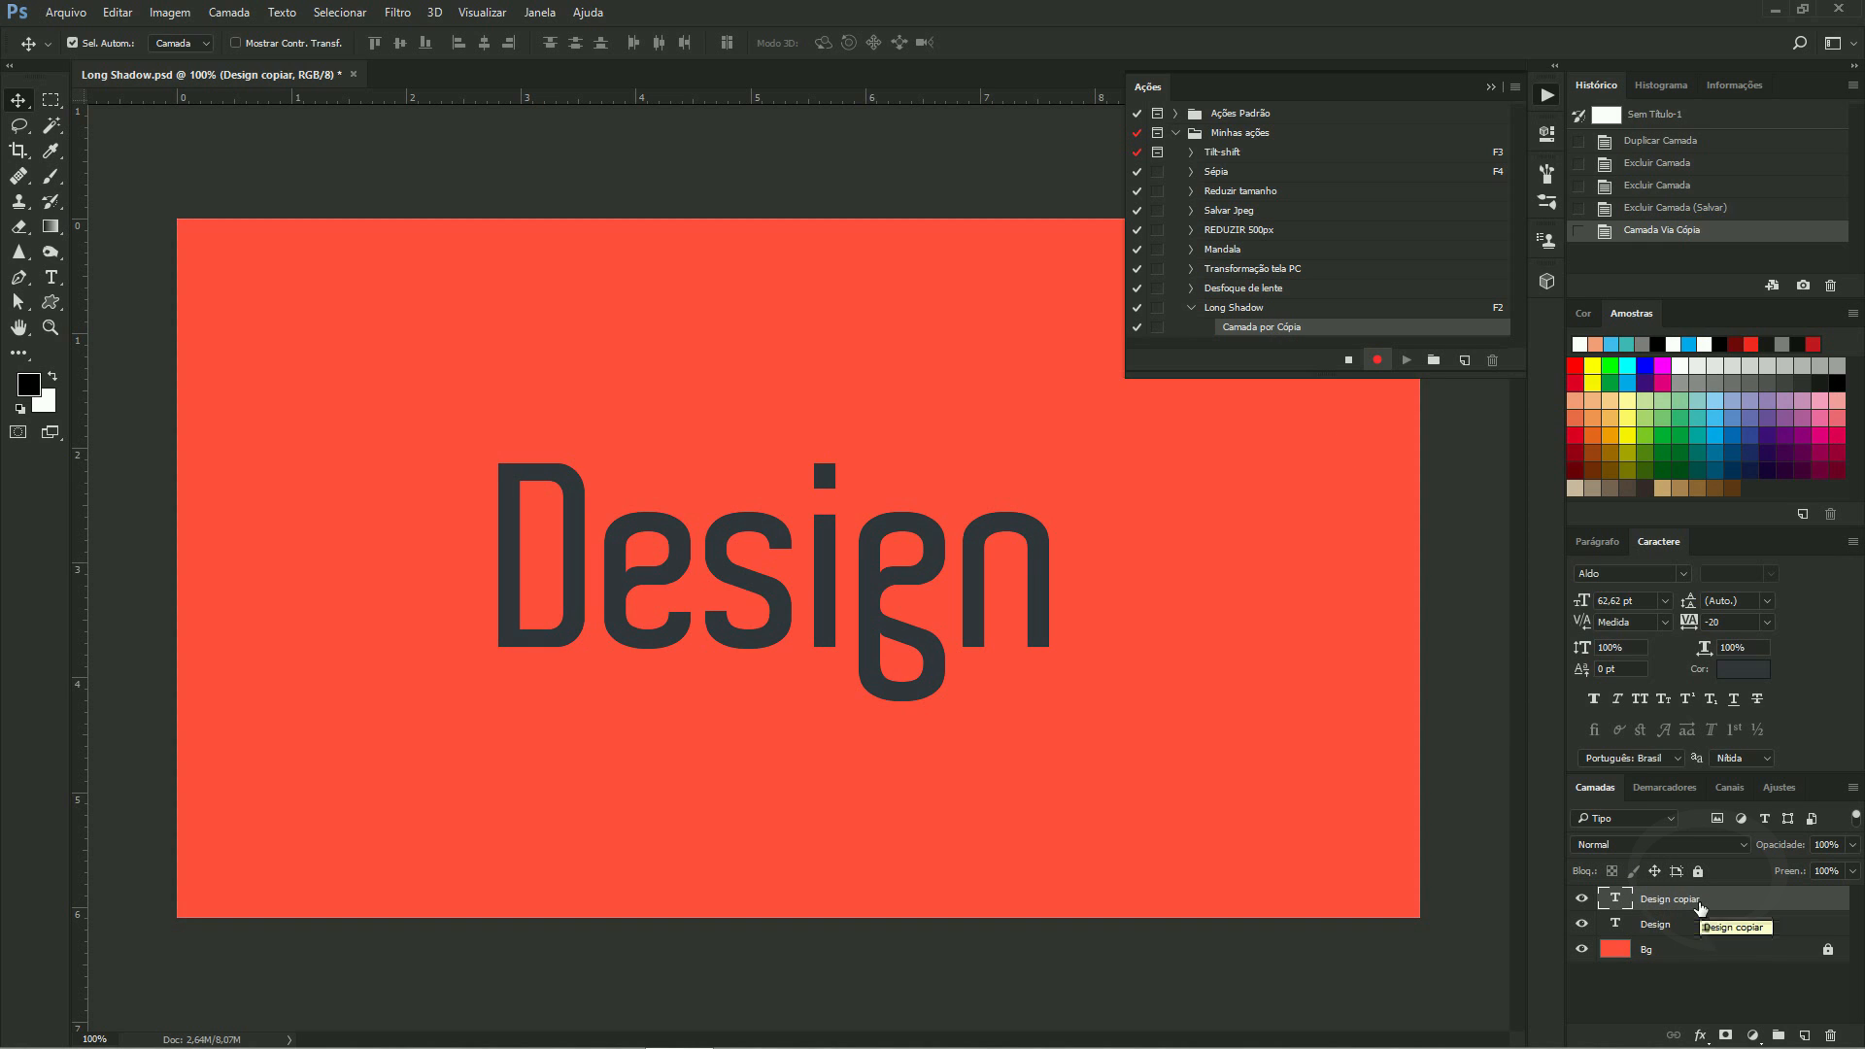
{"action": "double_click", "coordinate": [1669, 899]}
{"action": "type", "text": "Long Shadow"}
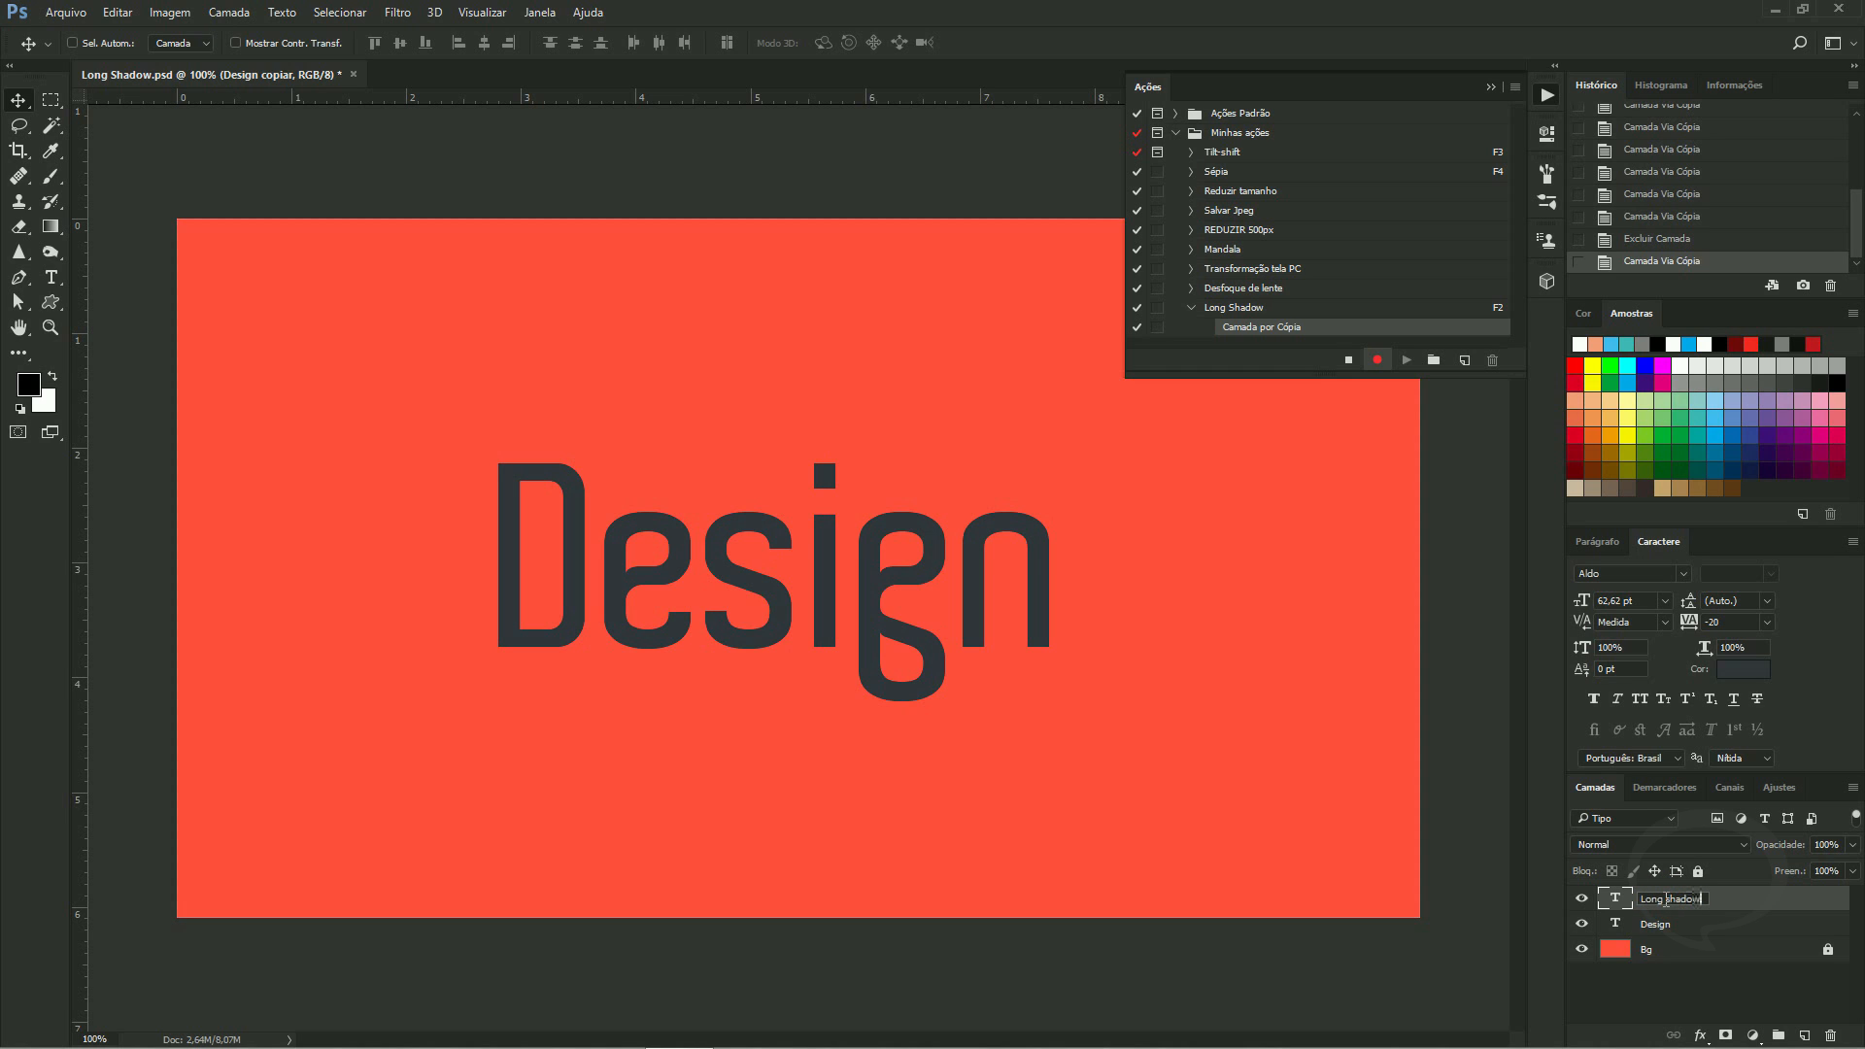
{"action": "key", "text": "Return"}
Duplicate the Long shadow layer ten times
{"action": "key", "text": "ctrl+j"}
{"action": "key", "text": "ctrl+j"}
{"action": "key", "text": "ctrl+j"}
{"action": "key", "text": "ctrl+j"}
{"action": "key", "text": "ctrl+j"}
{"action": "key", "text": "ctrl+j"}
{"action": "key", "text": "ctrl+j"}
{"action": "key", "text": "ctrl+j"}
{"action": "key", "text": "ctrl+j"}
{"action": "key", "text": "ctrl+j"}
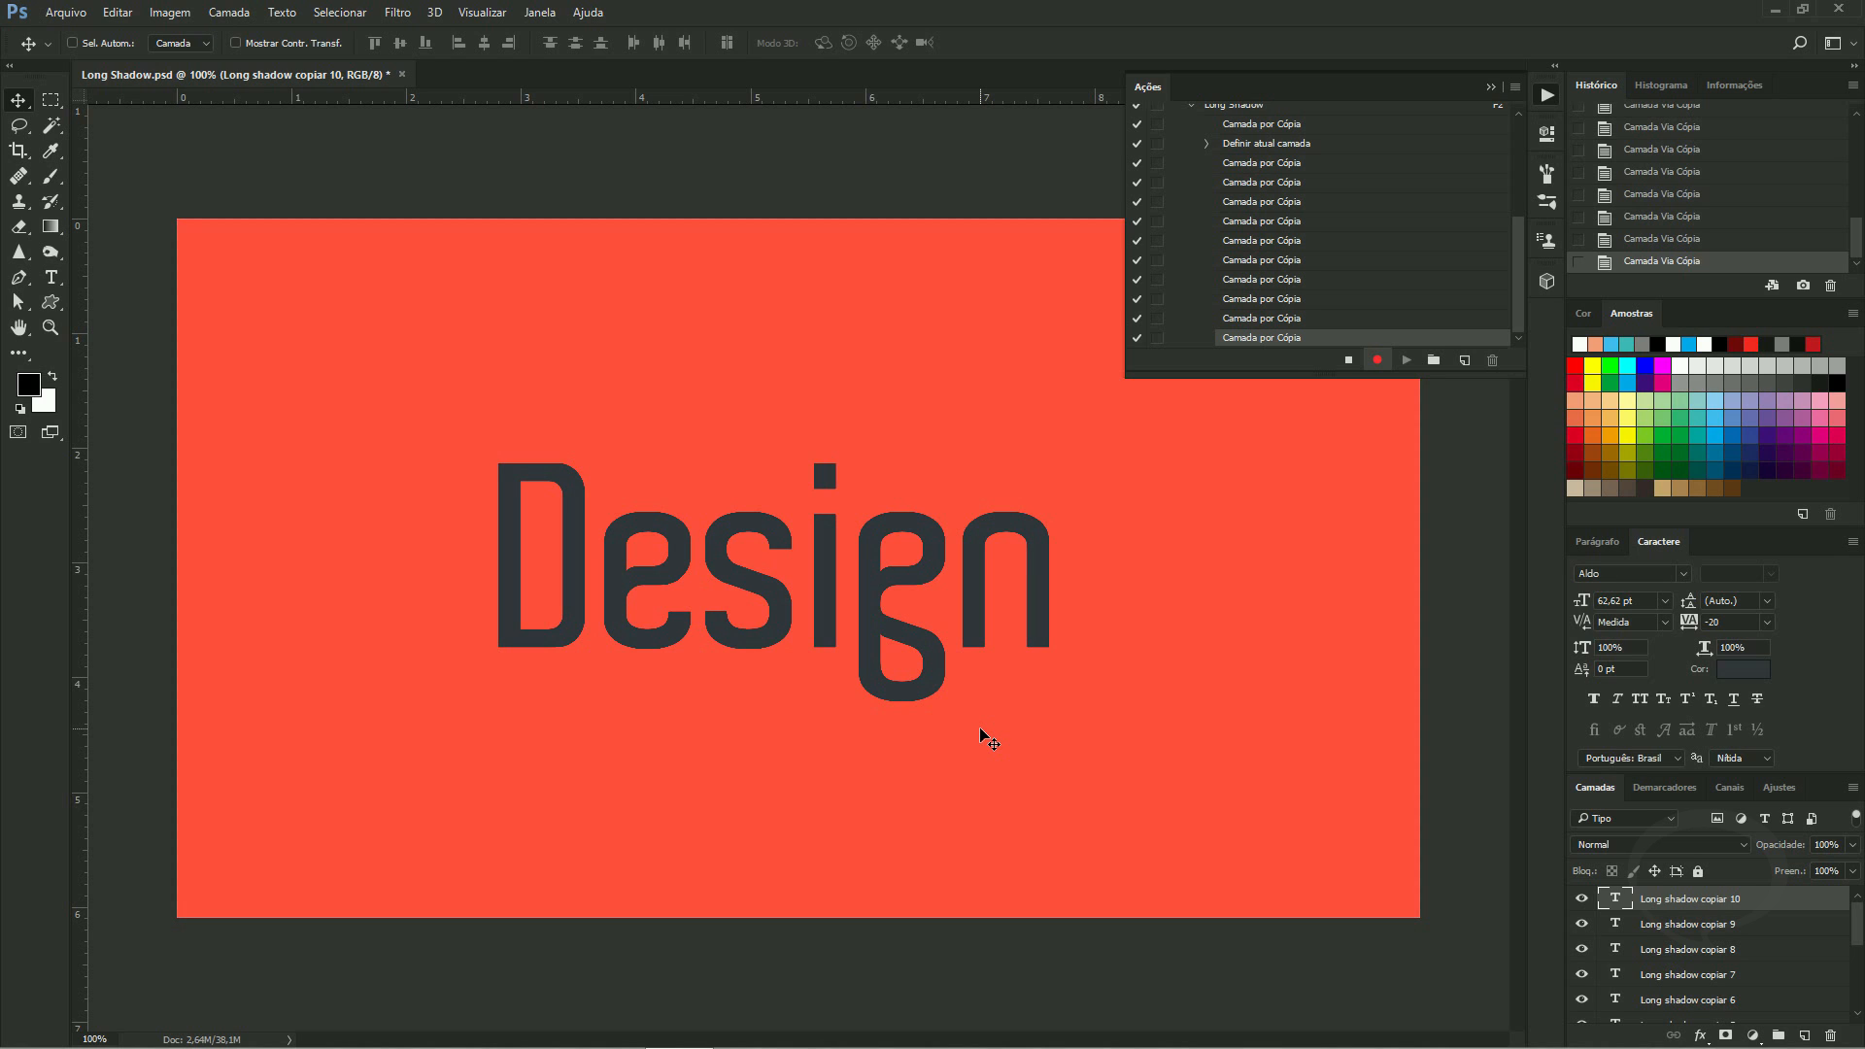
Nudge the topmost Long shadow copy diagonally down and to the right to set the length and angle of the shadow
{"action": "key", "text": "shift+Right"}
{"action": "key", "text": "shift+Down"}
{"action": "key", "text": "shift+Right"}
{"action": "key", "text": "shift+Down"}
{"action": "key", "text": "shift+Right"}
{"action": "key", "text": "shift+Down"}
{"action": "key", "text": "shift+Right"}
{"action": "key", "text": "shift+Down"}
{"action": "key", "text": "shift+Right"}
{"action": "key", "text": "shift+Down"}
{"action": "key", "text": "shift+Right"}
{"action": "key", "text": "shift+Down"}
{"action": "key", "text": "shift+Right"}
{"action": "key", "text": "shift+Down"}
{"action": "key", "text": "shift+Right"}
{"action": "key", "text": "shift+Down"}
{"action": "key", "text": "shift+Right"}
{"action": "key", "text": "shift+Down"}
{"action": "key", "text": "shift+Down"}
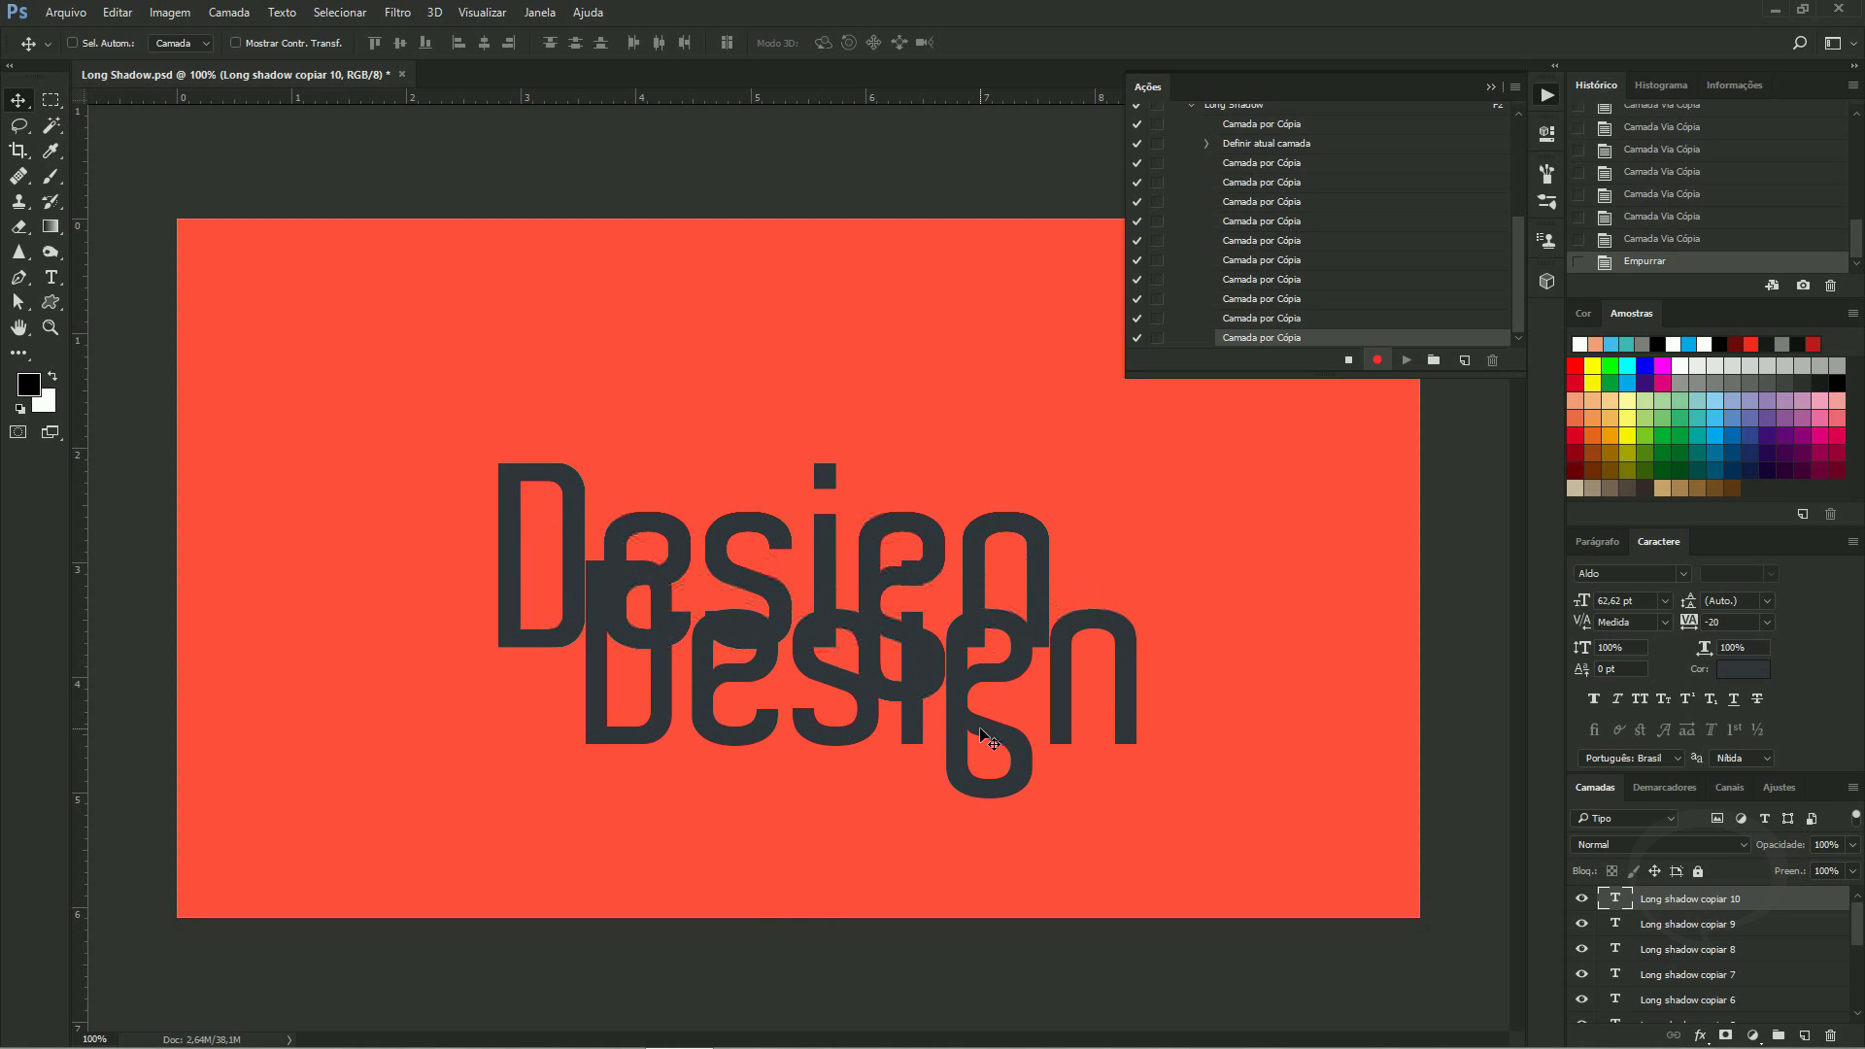
{"action": "key", "text": "shift+Left"}
{"action": "key", "text": "shift+Up"}
{"action": "key", "text": "shift+Left"}
{"action": "key", "text": "shift+Left"}
{"action": "key", "text": "shift+Up"}
{"action": "key", "text": "shift+Right"}
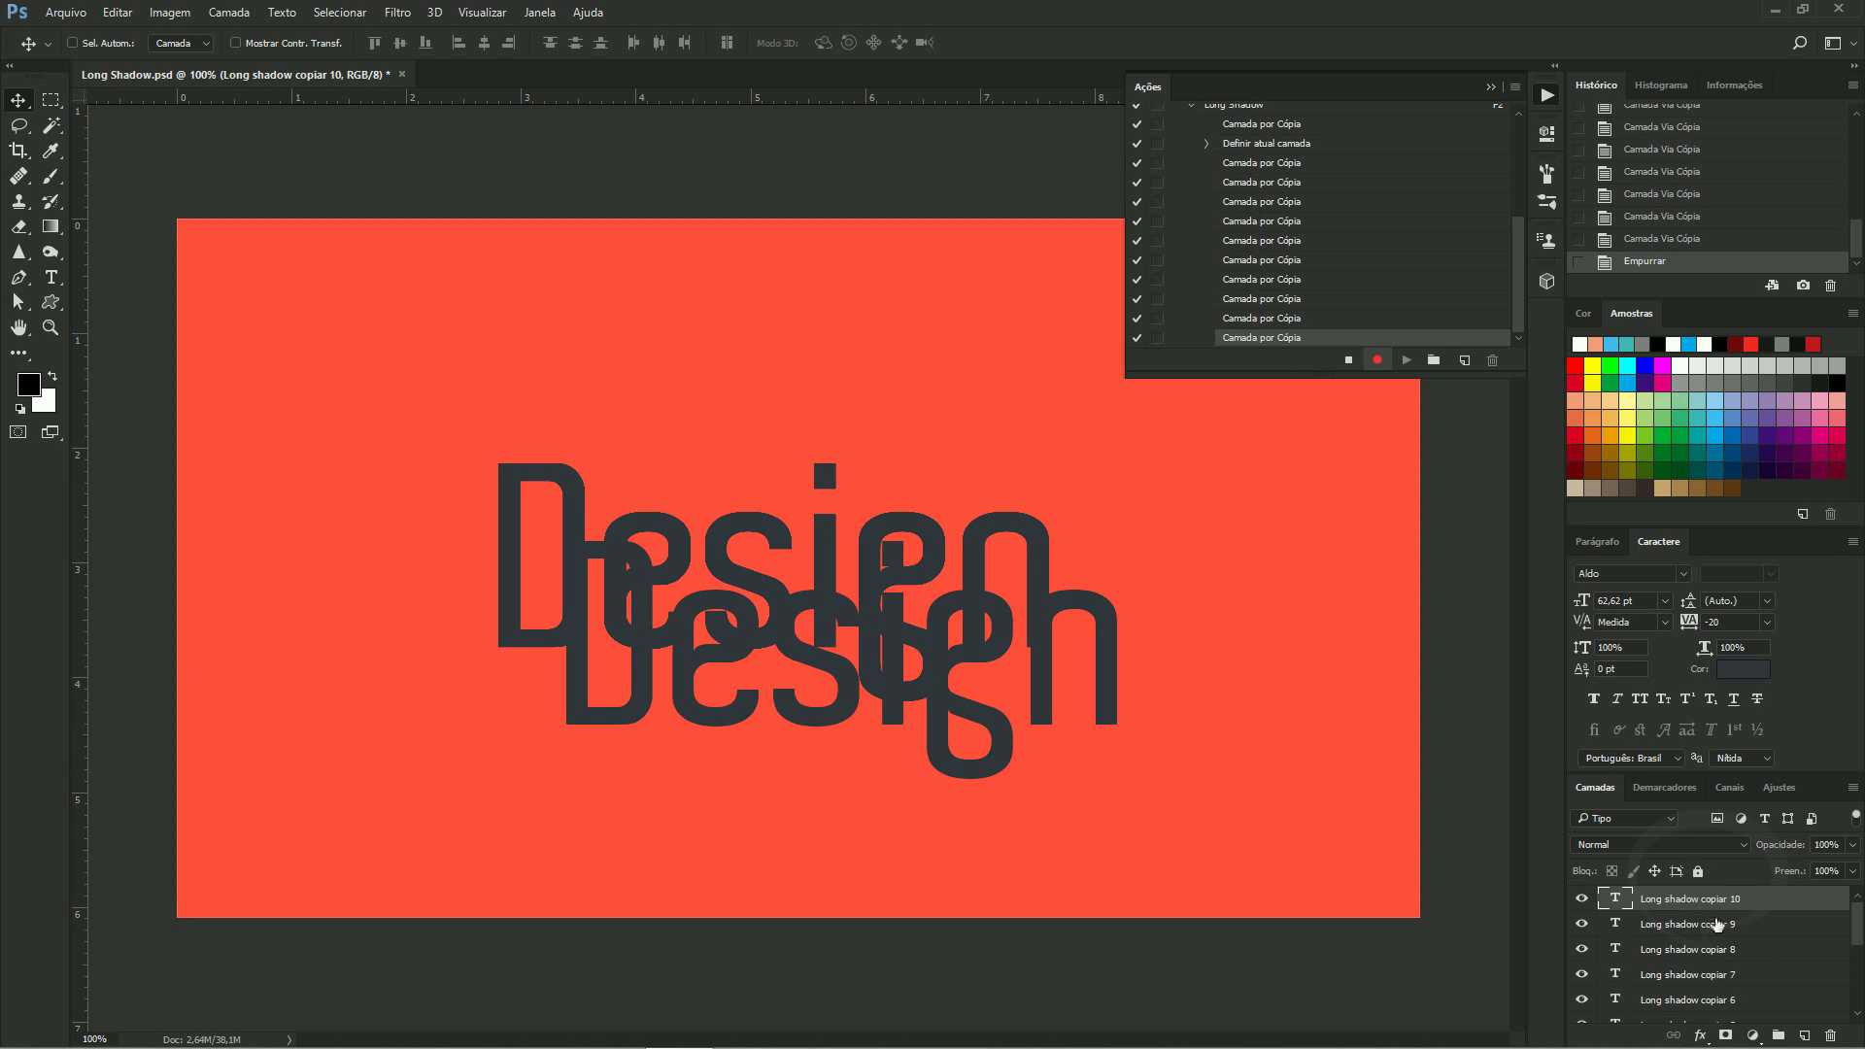
Select all the Long shadow layers and duplicate the selection ten times
{"action": "scroll", "coordinate": [1715, 928], "scroll_direction": "down", "scroll_amount": 5}
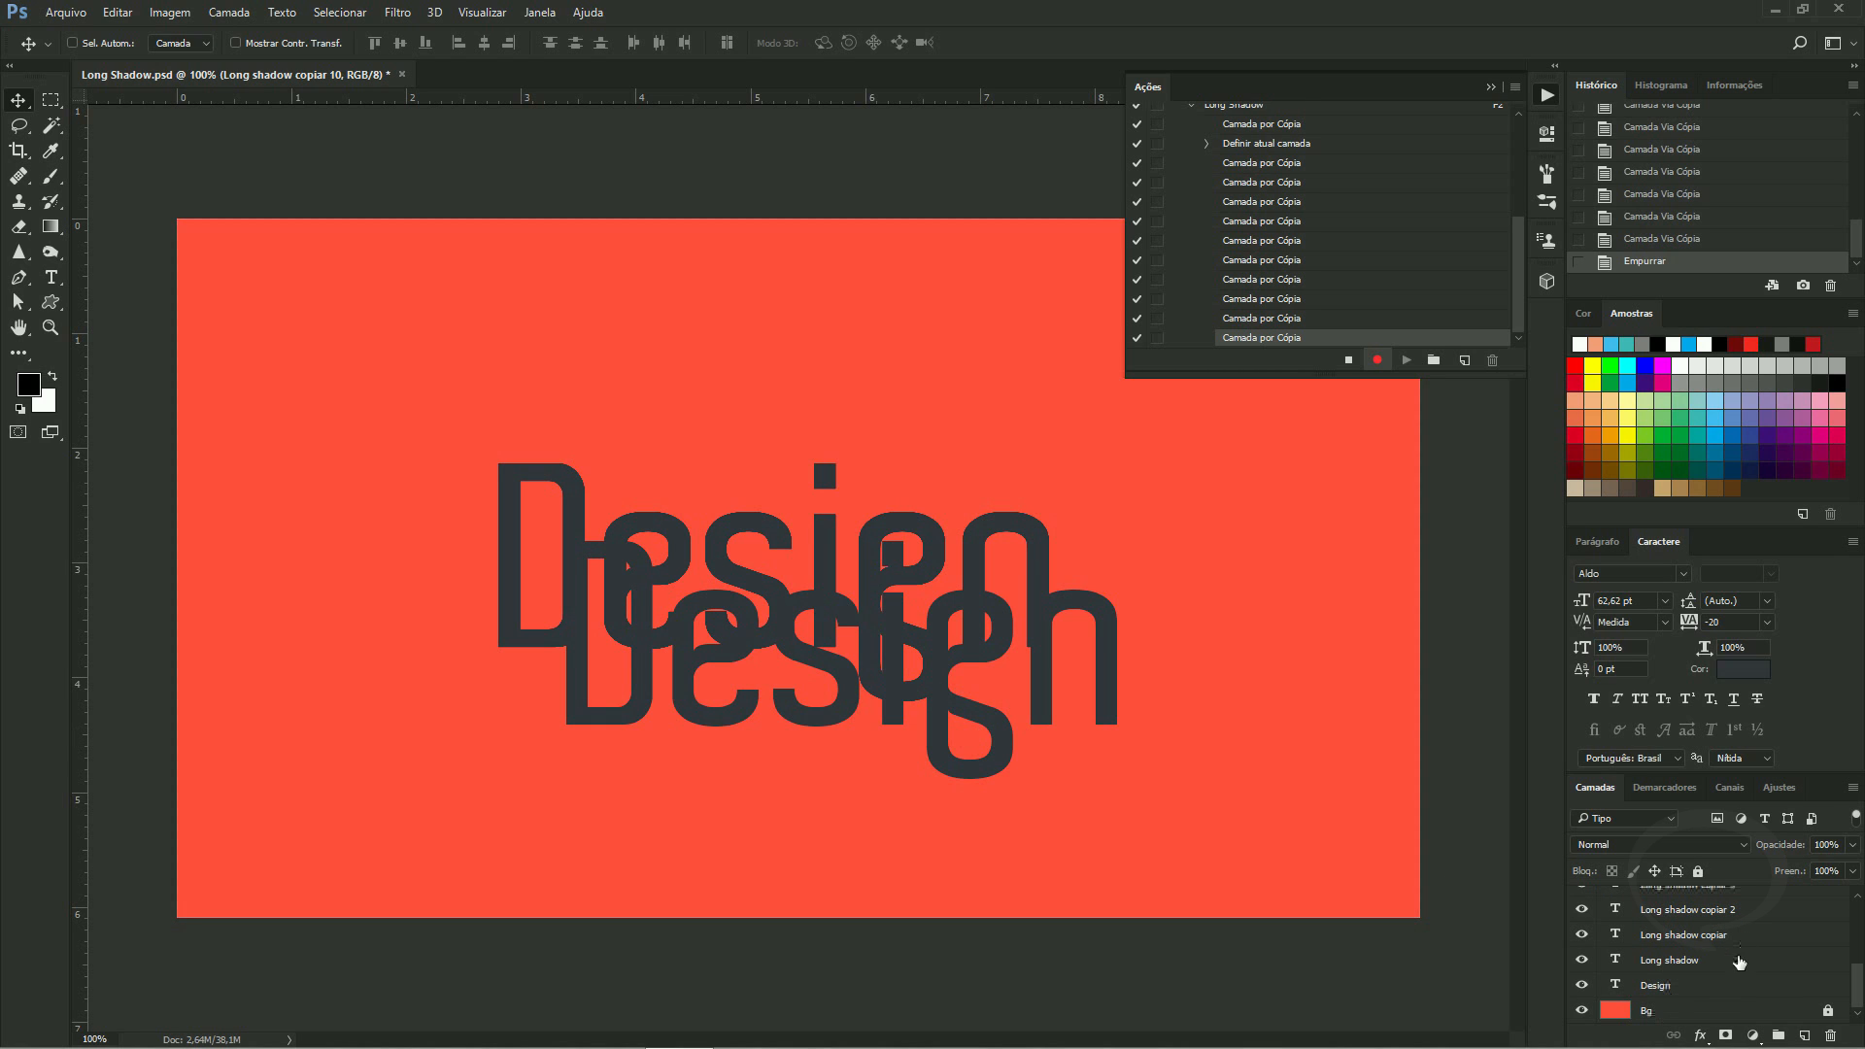
{"action": "left_click", "coordinate": [1686, 968], "text": "shift"}
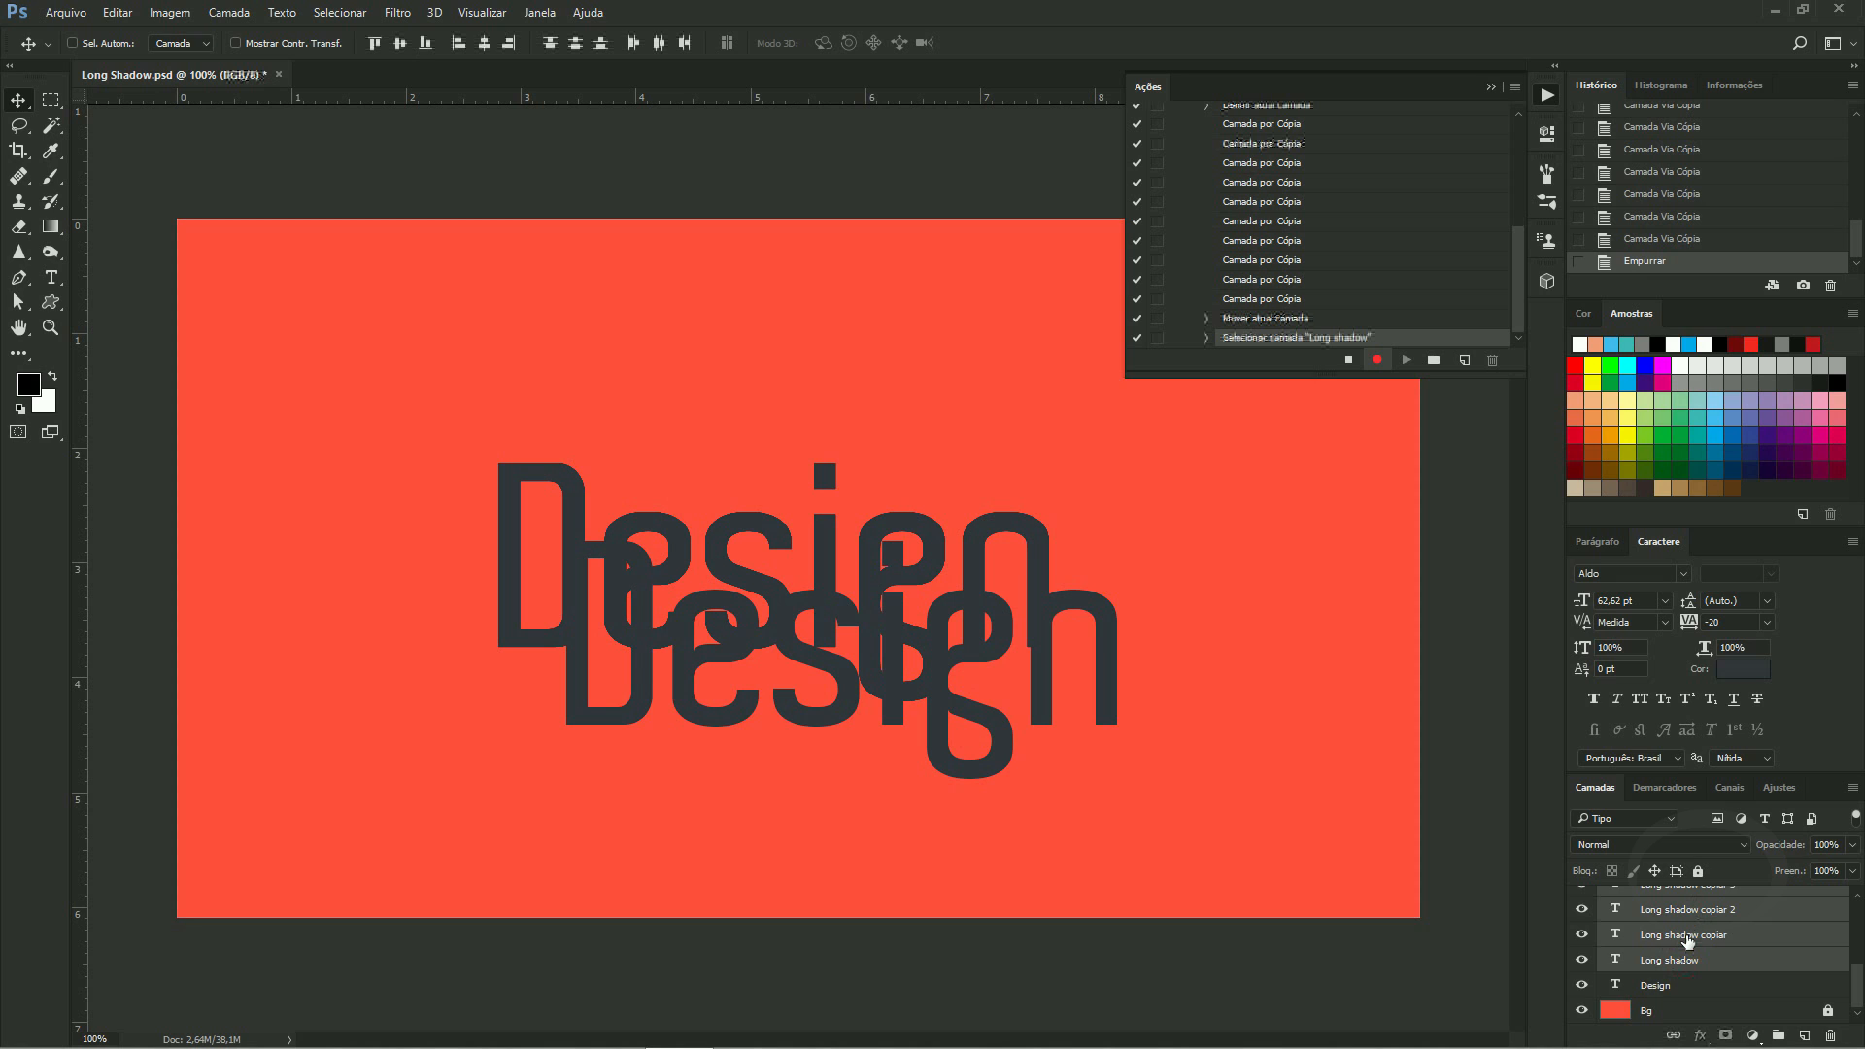
{"action": "key", "text": "ctrl+j"}
{"action": "key", "text": "ctrl+j"}
{"action": "key", "text": "ctrl+j"}
{"action": "key", "text": "ctrl+j"}
{"action": "key", "text": "ctrl+j"}
{"action": "key", "text": "ctrl+j"}
{"action": "key", "text": "ctrl+j"}
{"action": "key", "text": "ctrl+j"}
{"action": "key", "text": "ctrl+j"}
{"action": "key", "text": "ctrl+j"}
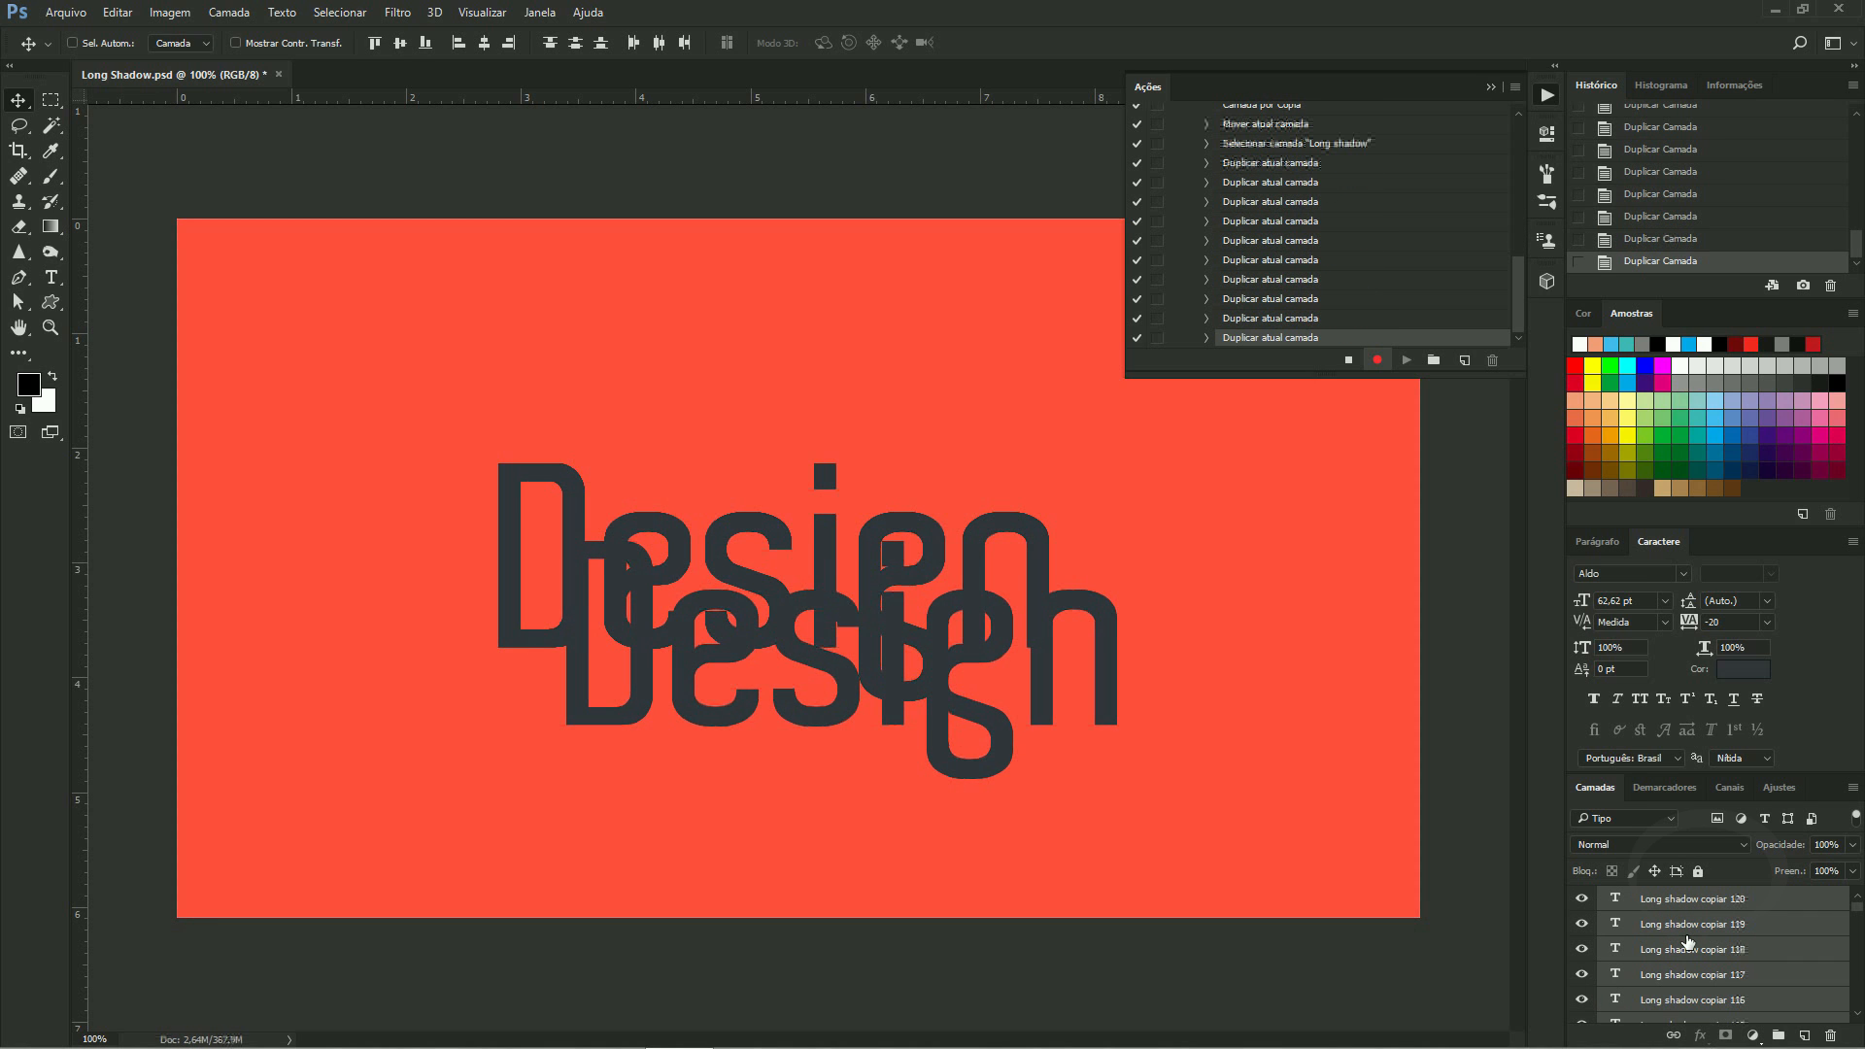
Select every layer from Long shadow copiar 120 to Long shadow and distribute their vertical and horizontal centers
{"action": "left_click", "coordinate": [1725, 906]}
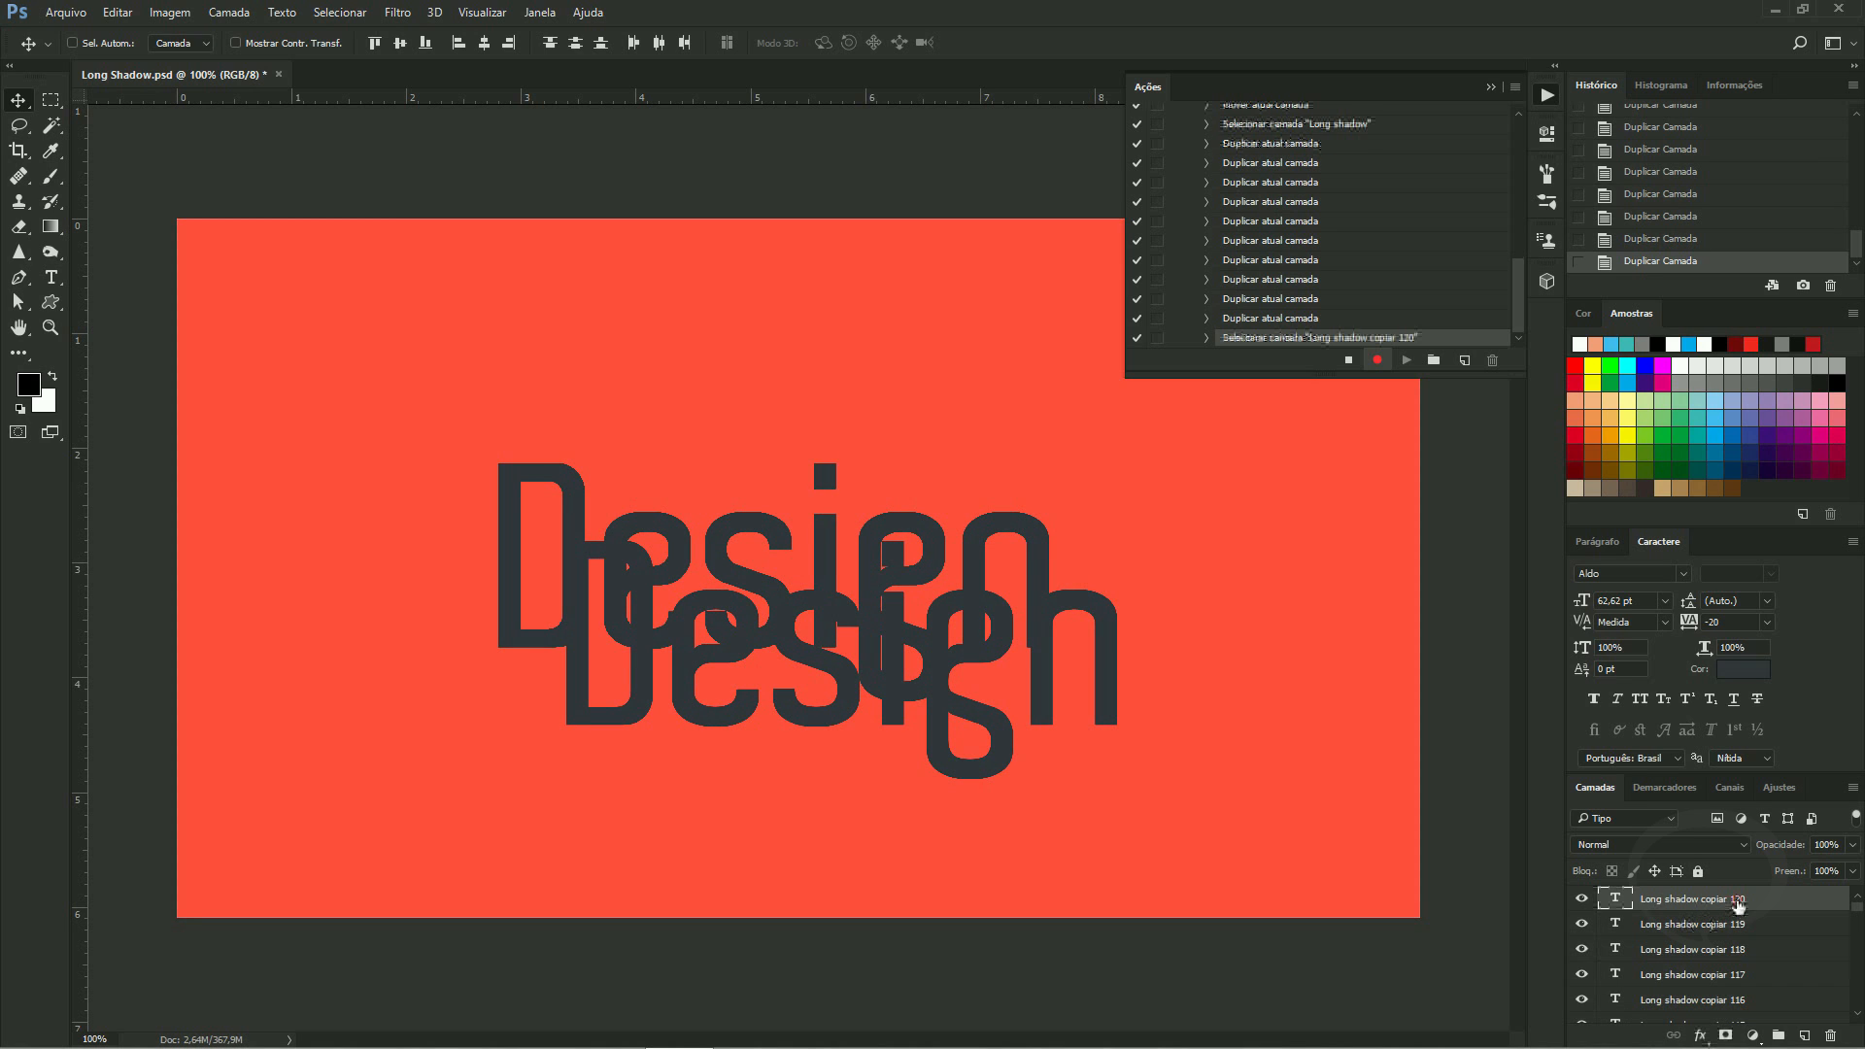
{"action": "scroll", "coordinate": [1764, 948], "scroll_direction": "down", "scroll_amount": 5}
{"action": "left_click_drag", "start_coordinate": [1857, 920], "coordinate": [1859, 1011]}
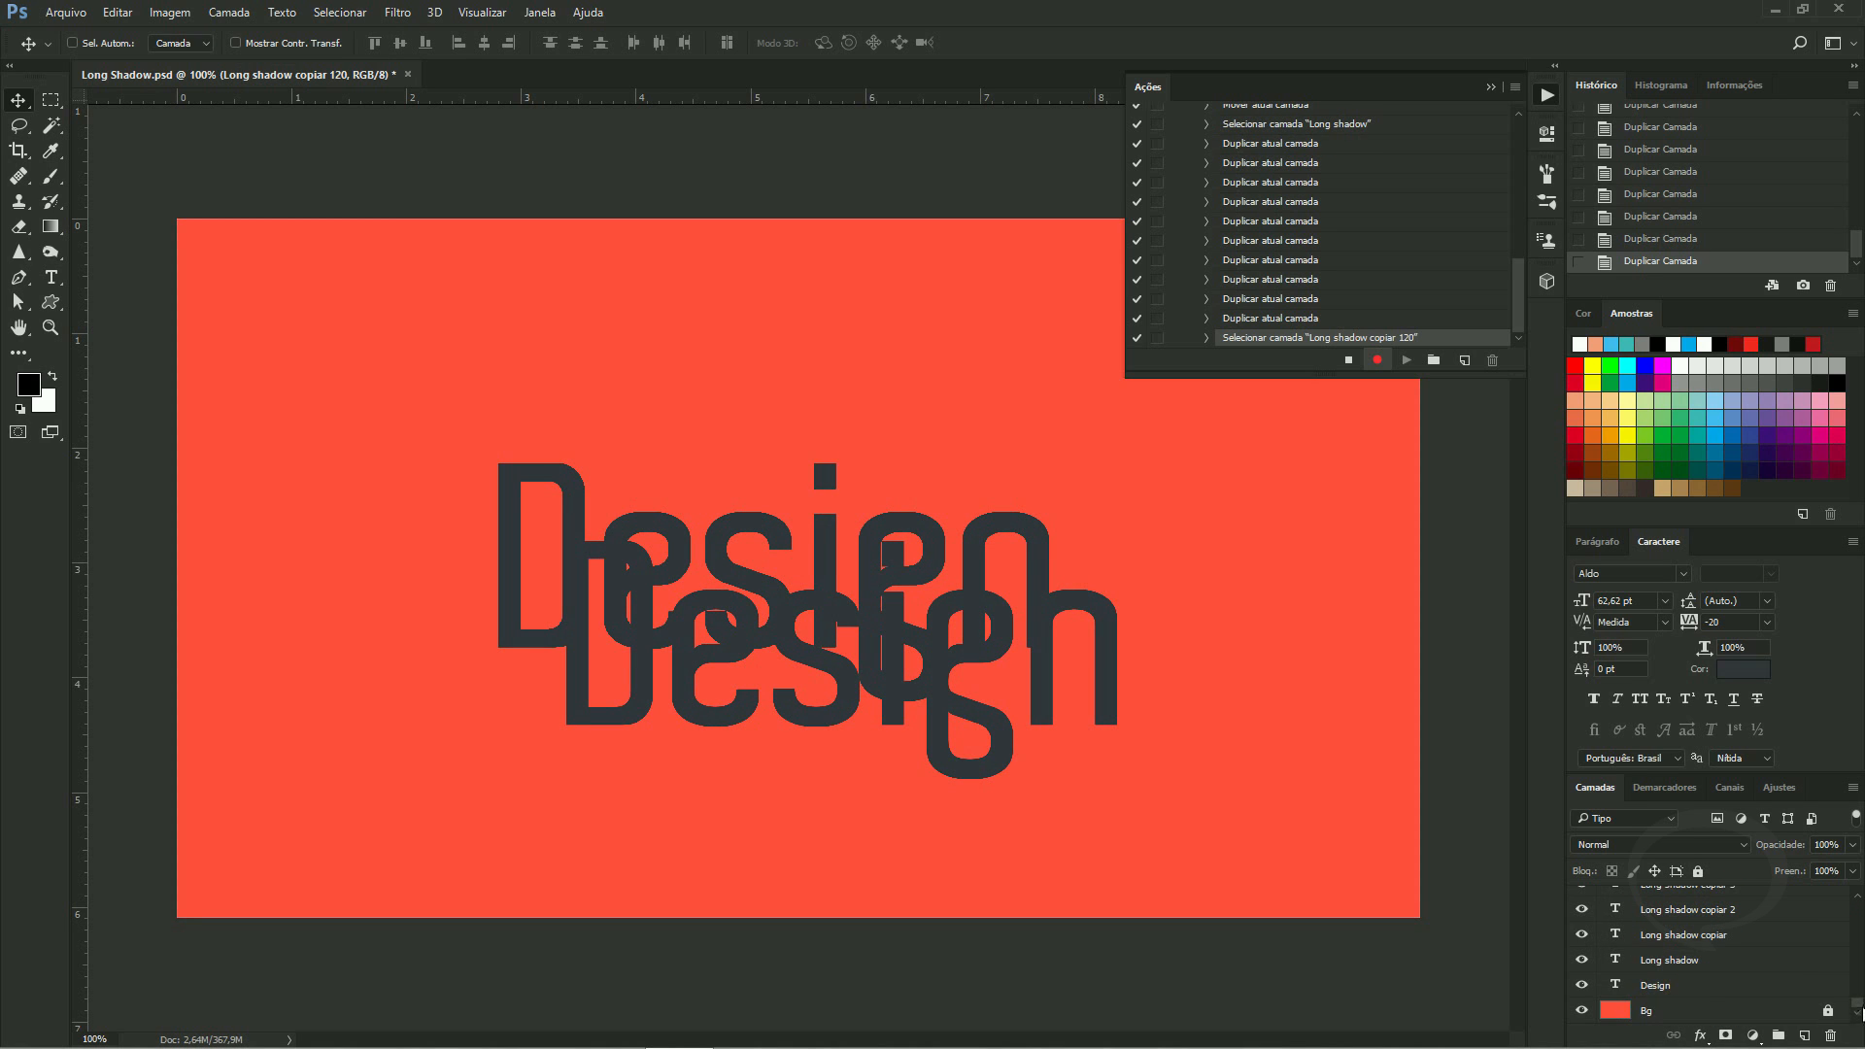
{"action": "left_click", "coordinate": [1700, 962], "text": "shift"}
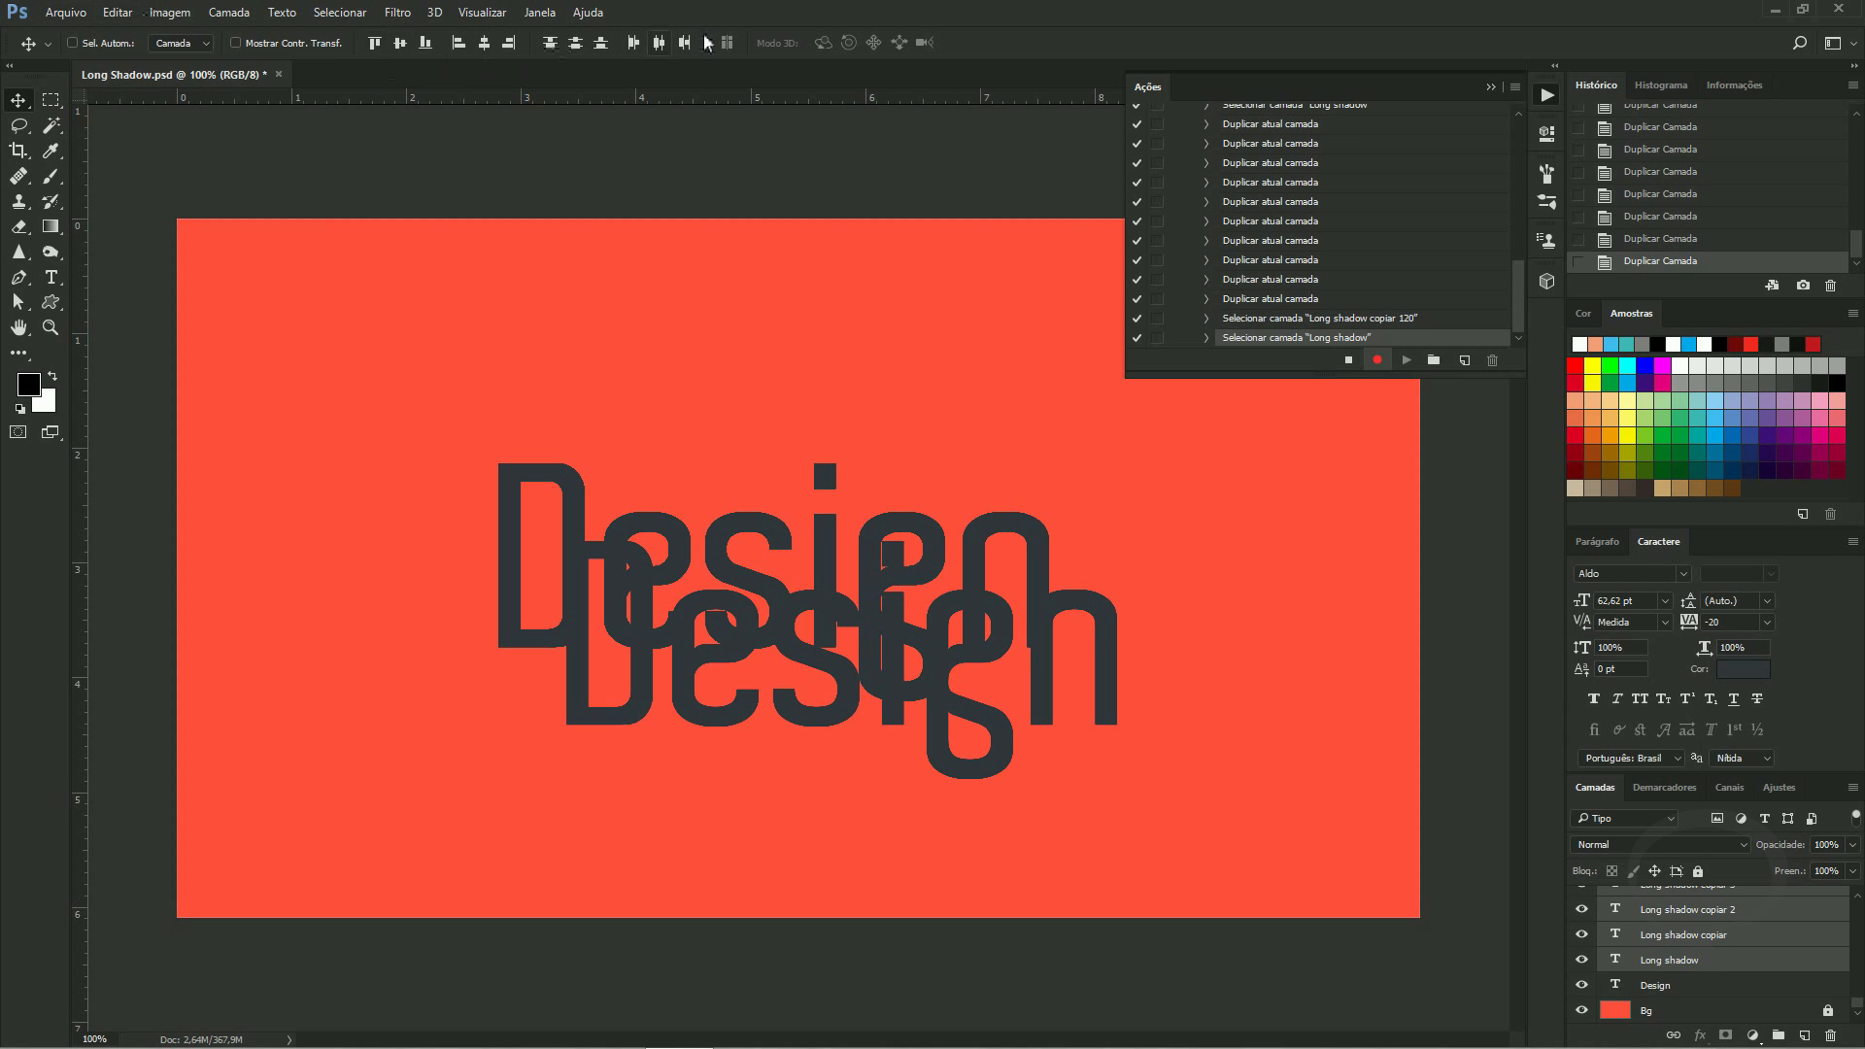
{"action": "left_click", "coordinate": [575, 44]}
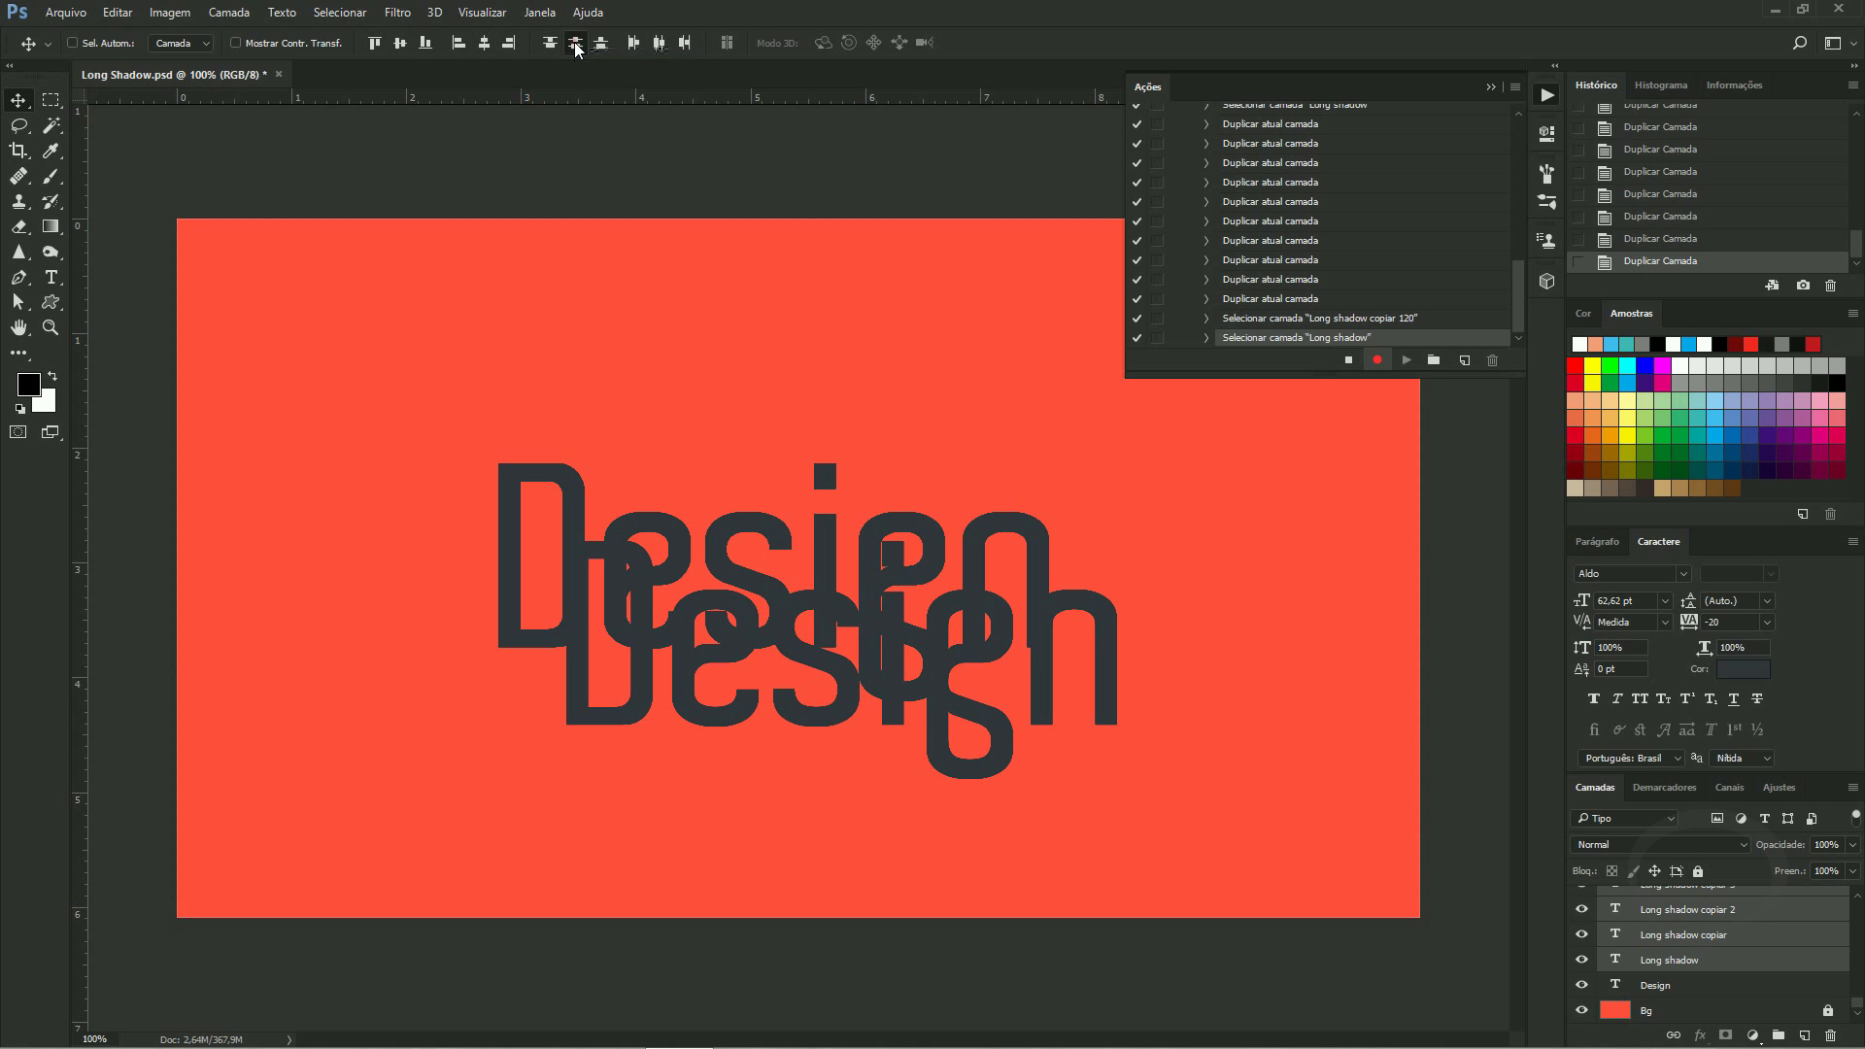
{"action": "left_click", "coordinate": [659, 44]}
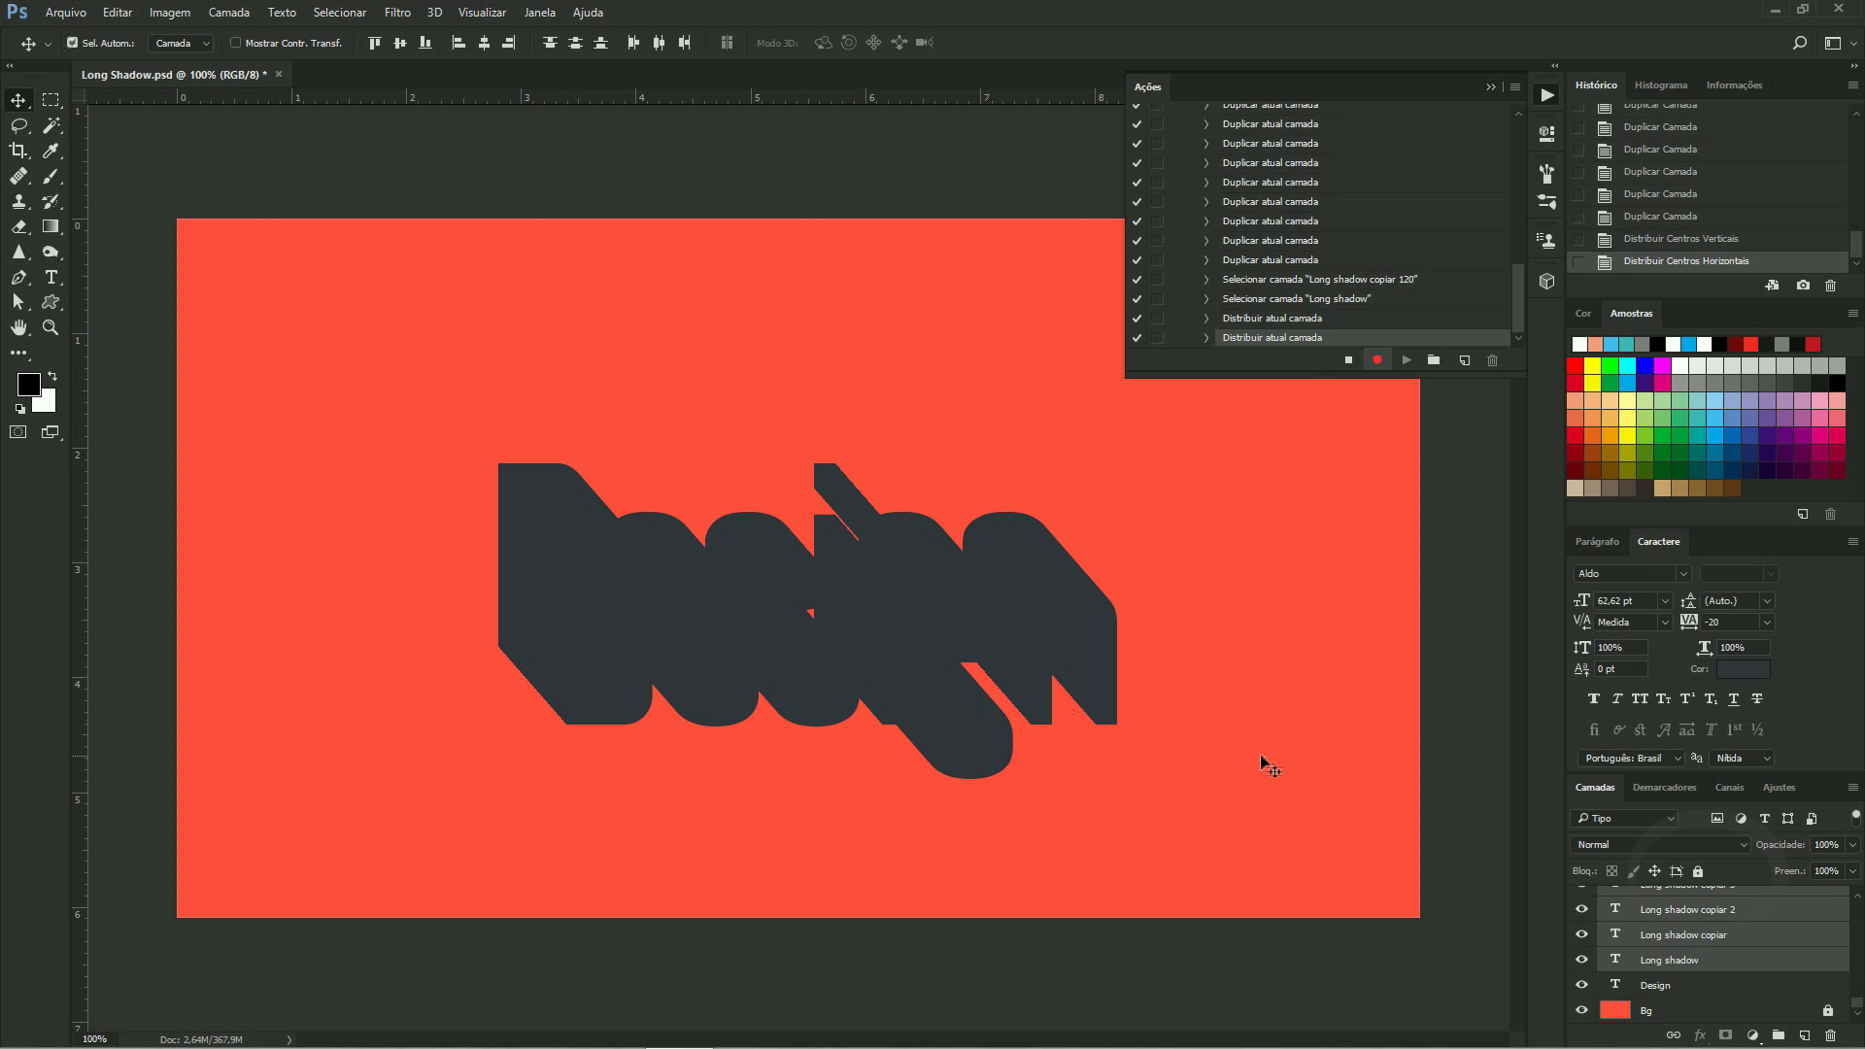
Group and merge the selected shadow layers, and turn the merged shape black with Hue/Saturation by lowering its lightness to the minimum
{"action": "key", "text": "ctrl+g"}
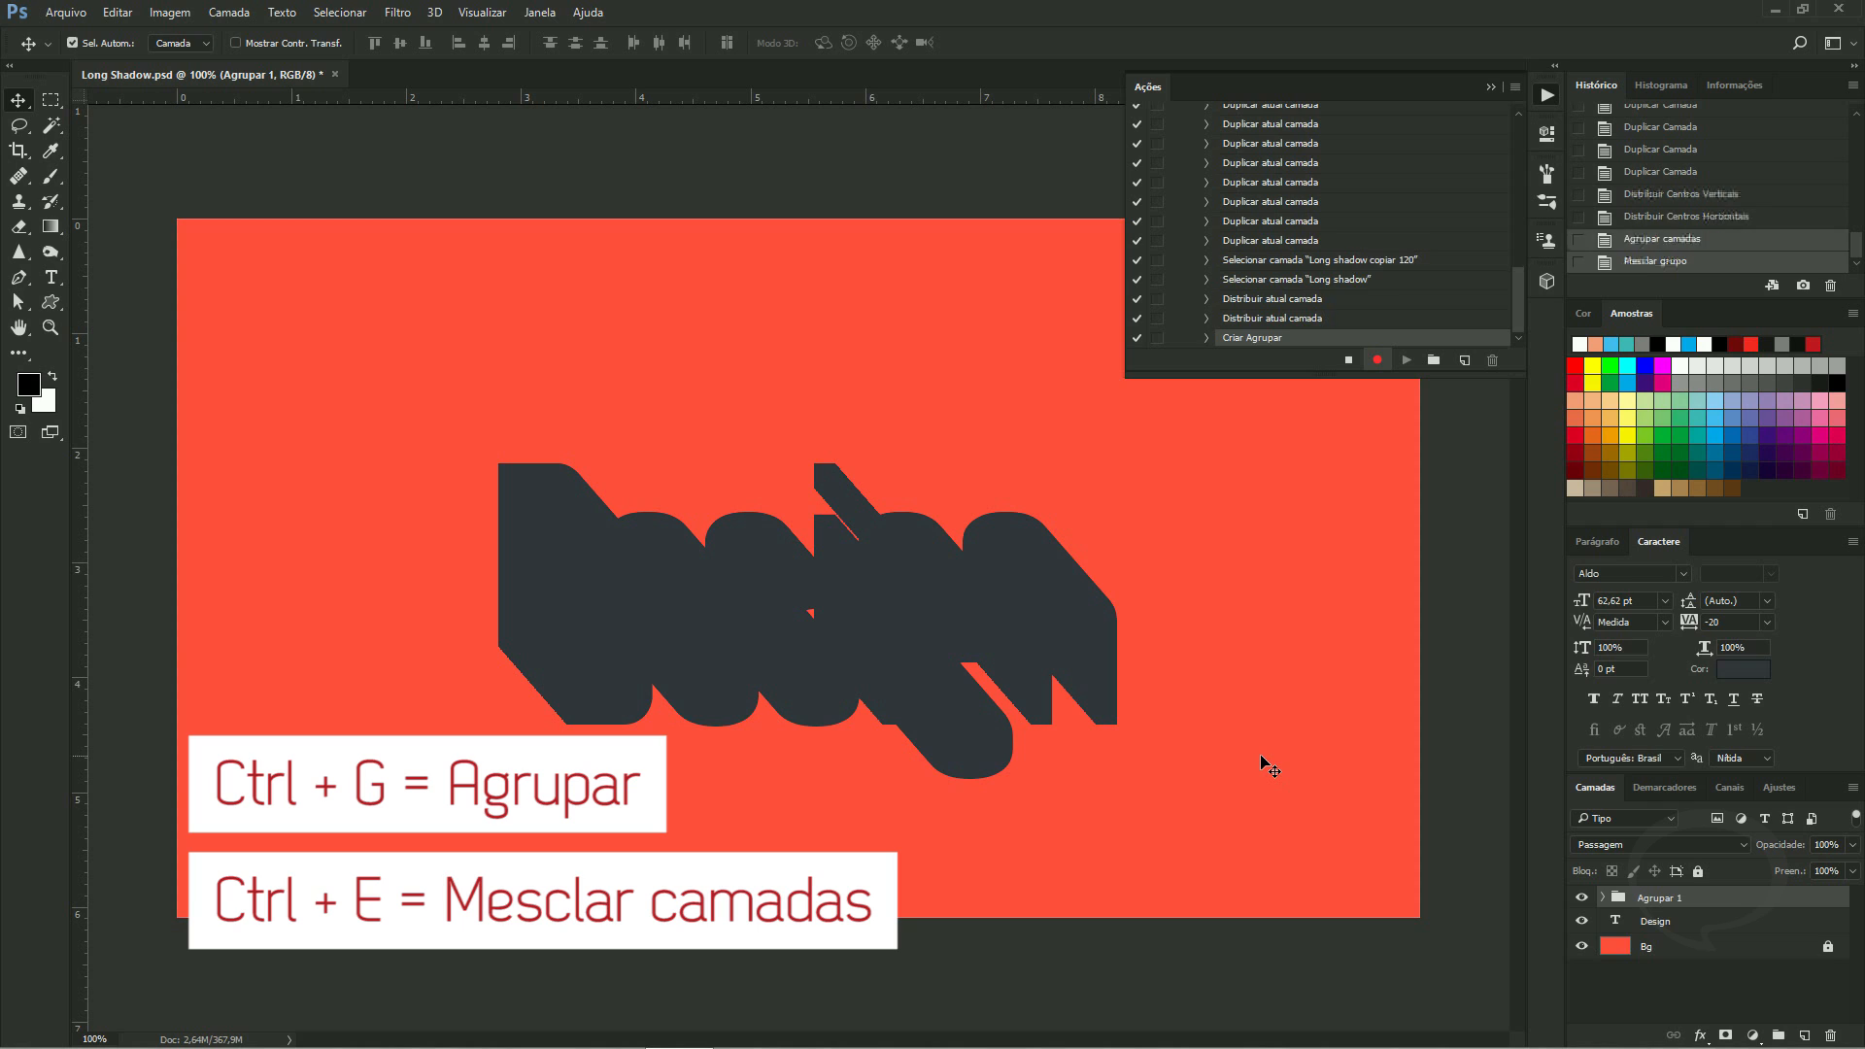
{"action": "key", "text": "ctrl+e"}
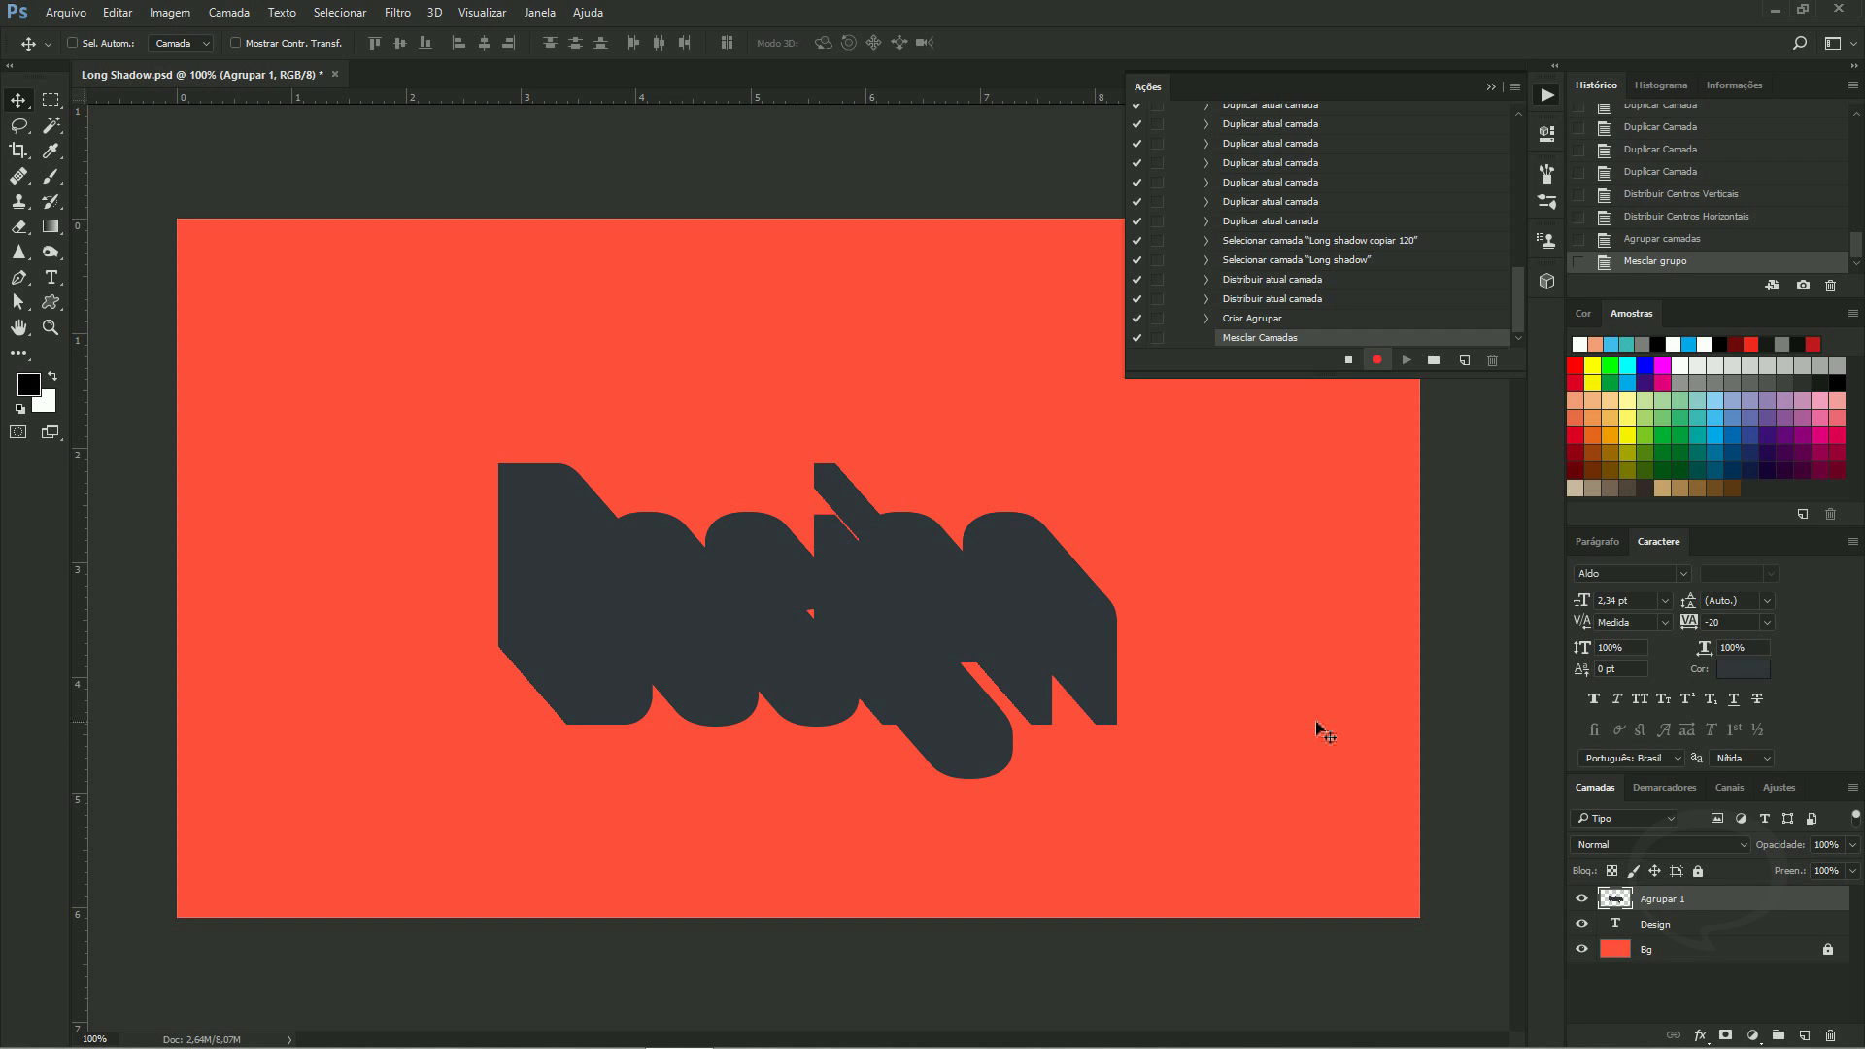
{"action": "key", "text": "ctrl+u"}
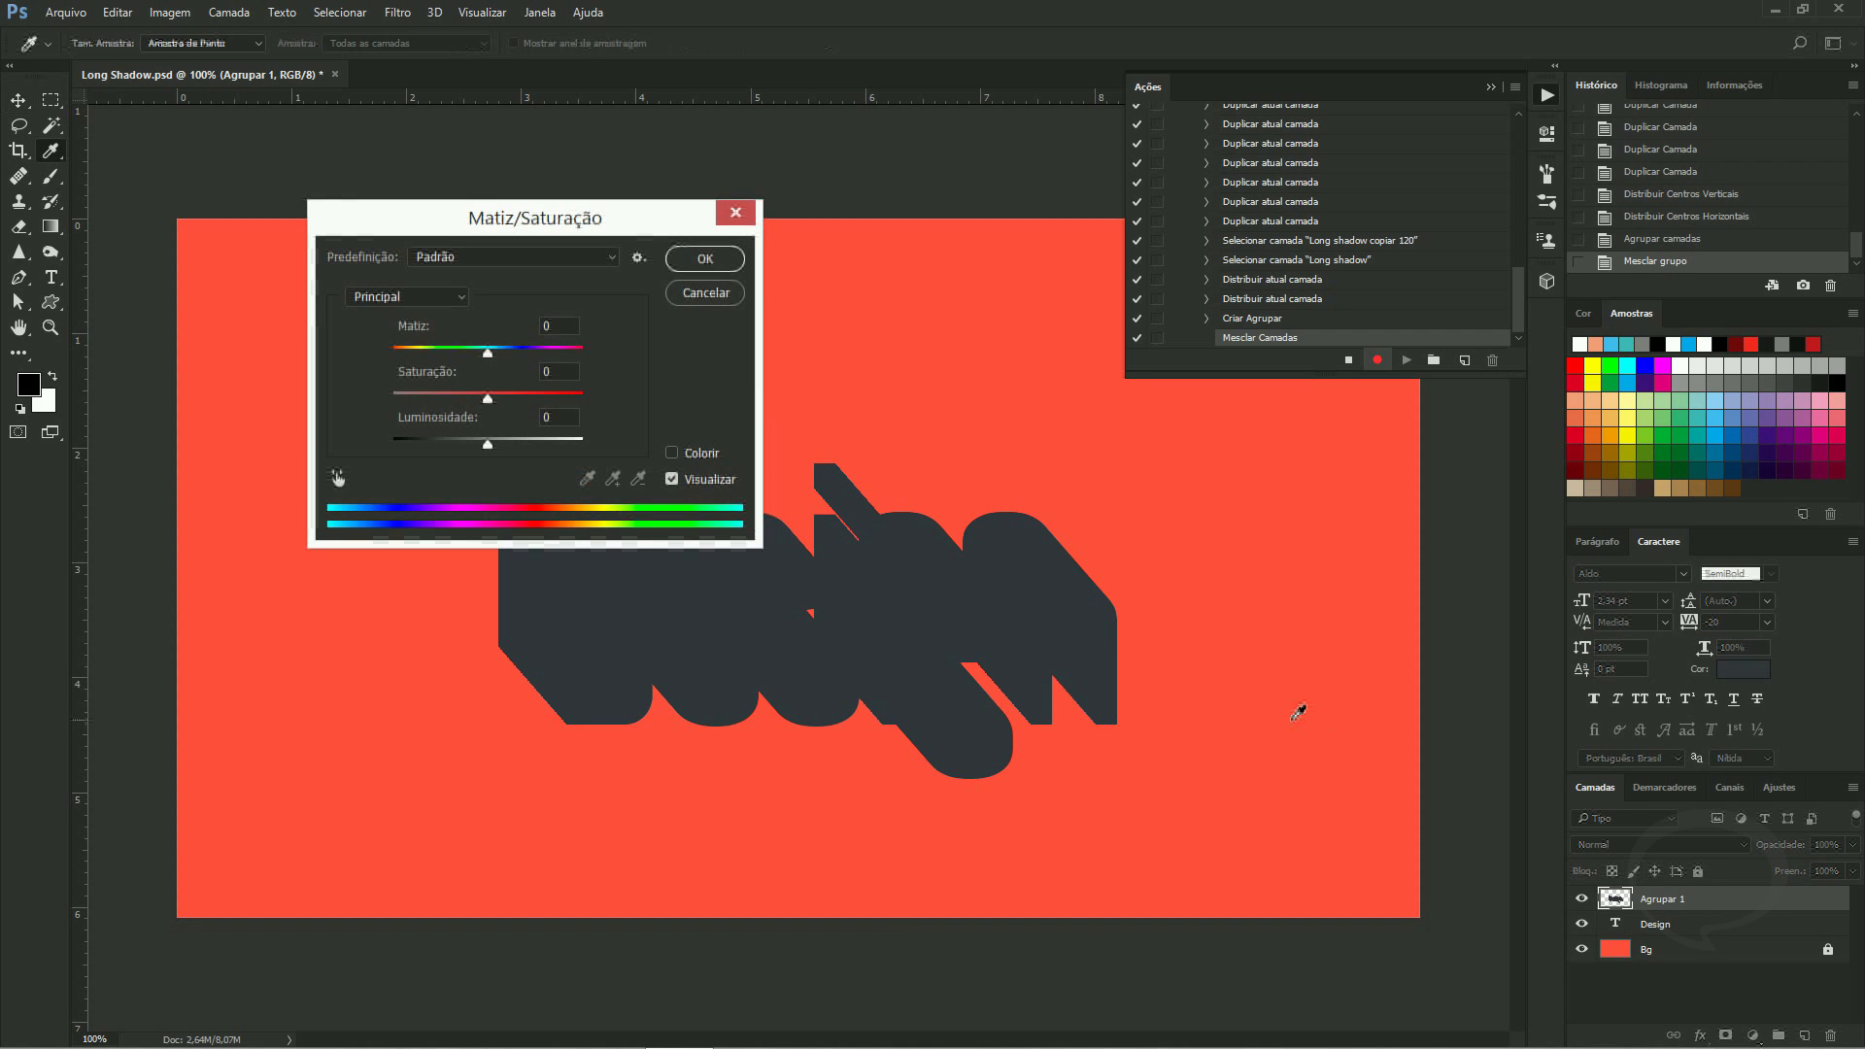
{"action": "left_click_drag", "start_coordinate": [488, 445], "coordinate": [329, 422]}
{"action": "left_click", "coordinate": [706, 259]}
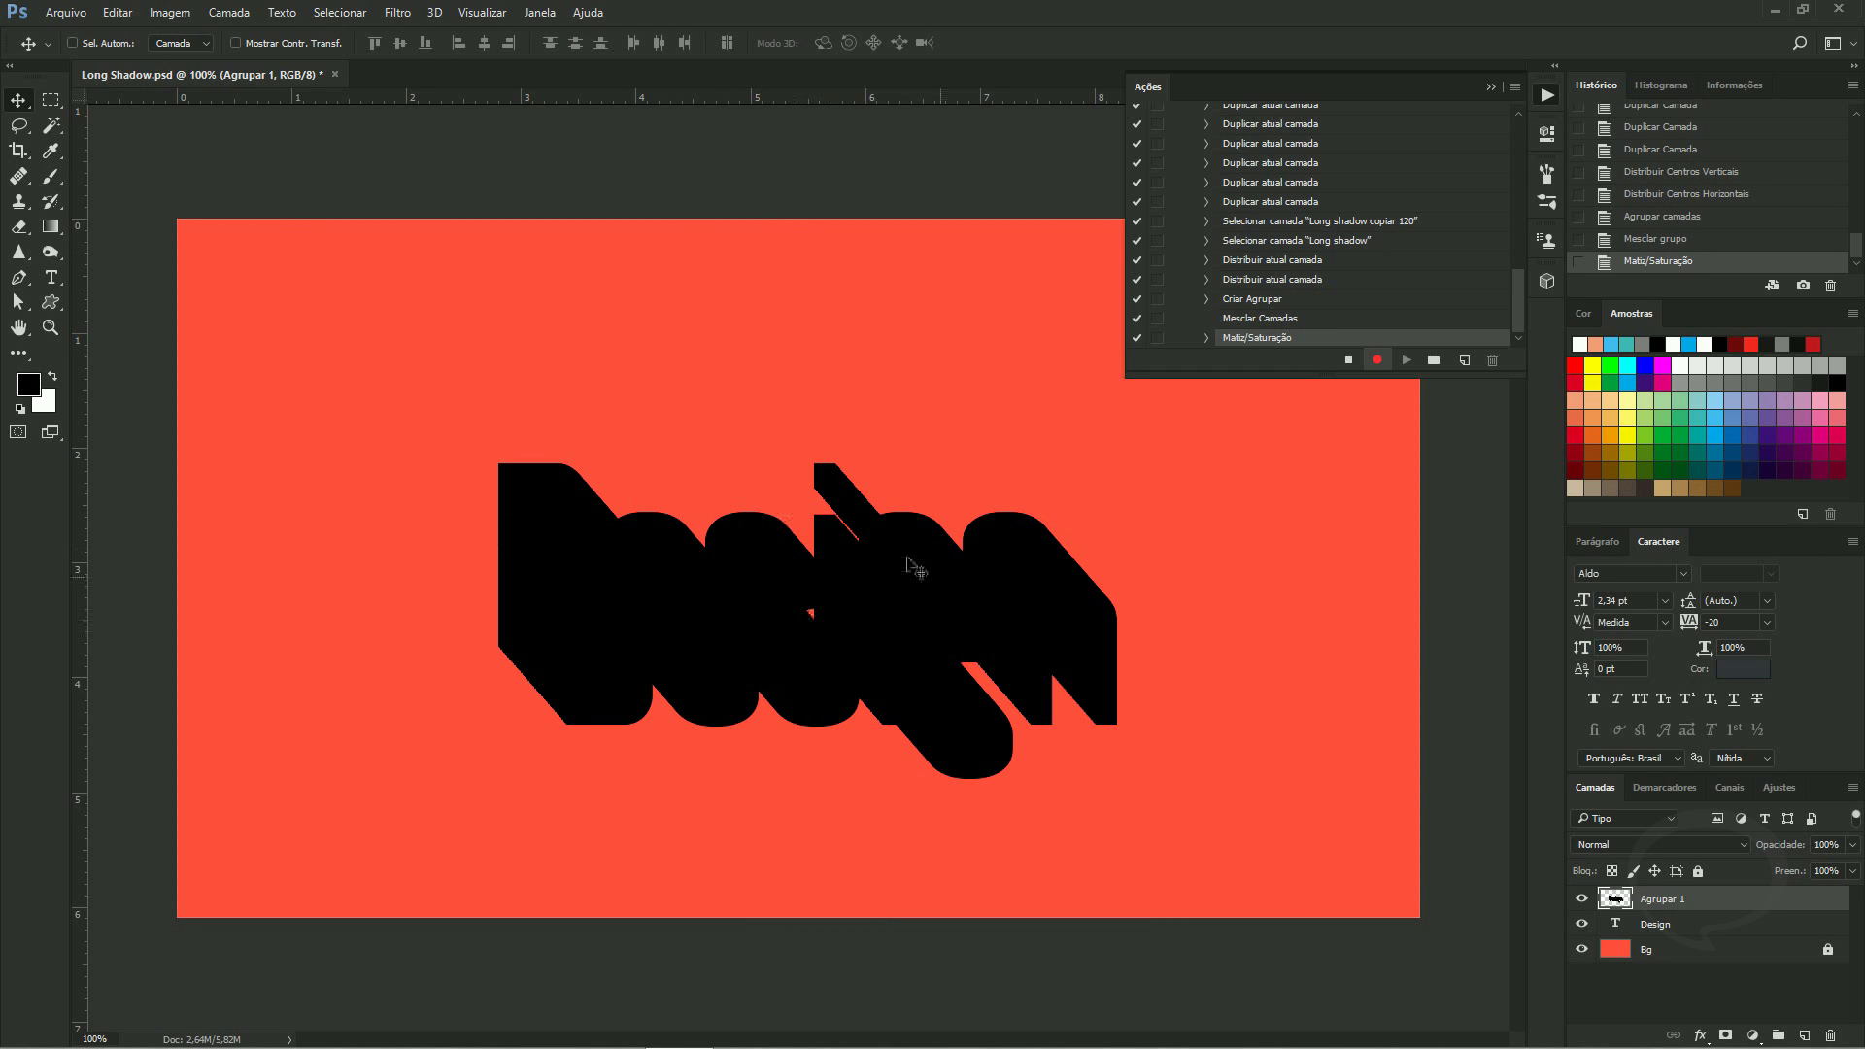
Try 30% opacity on the merged shadow layer and return it to 100%
{"action": "left_click", "coordinate": [1835, 844]}
{"action": "type", "text": "30"}
{"action": "key", "text": "Return"}
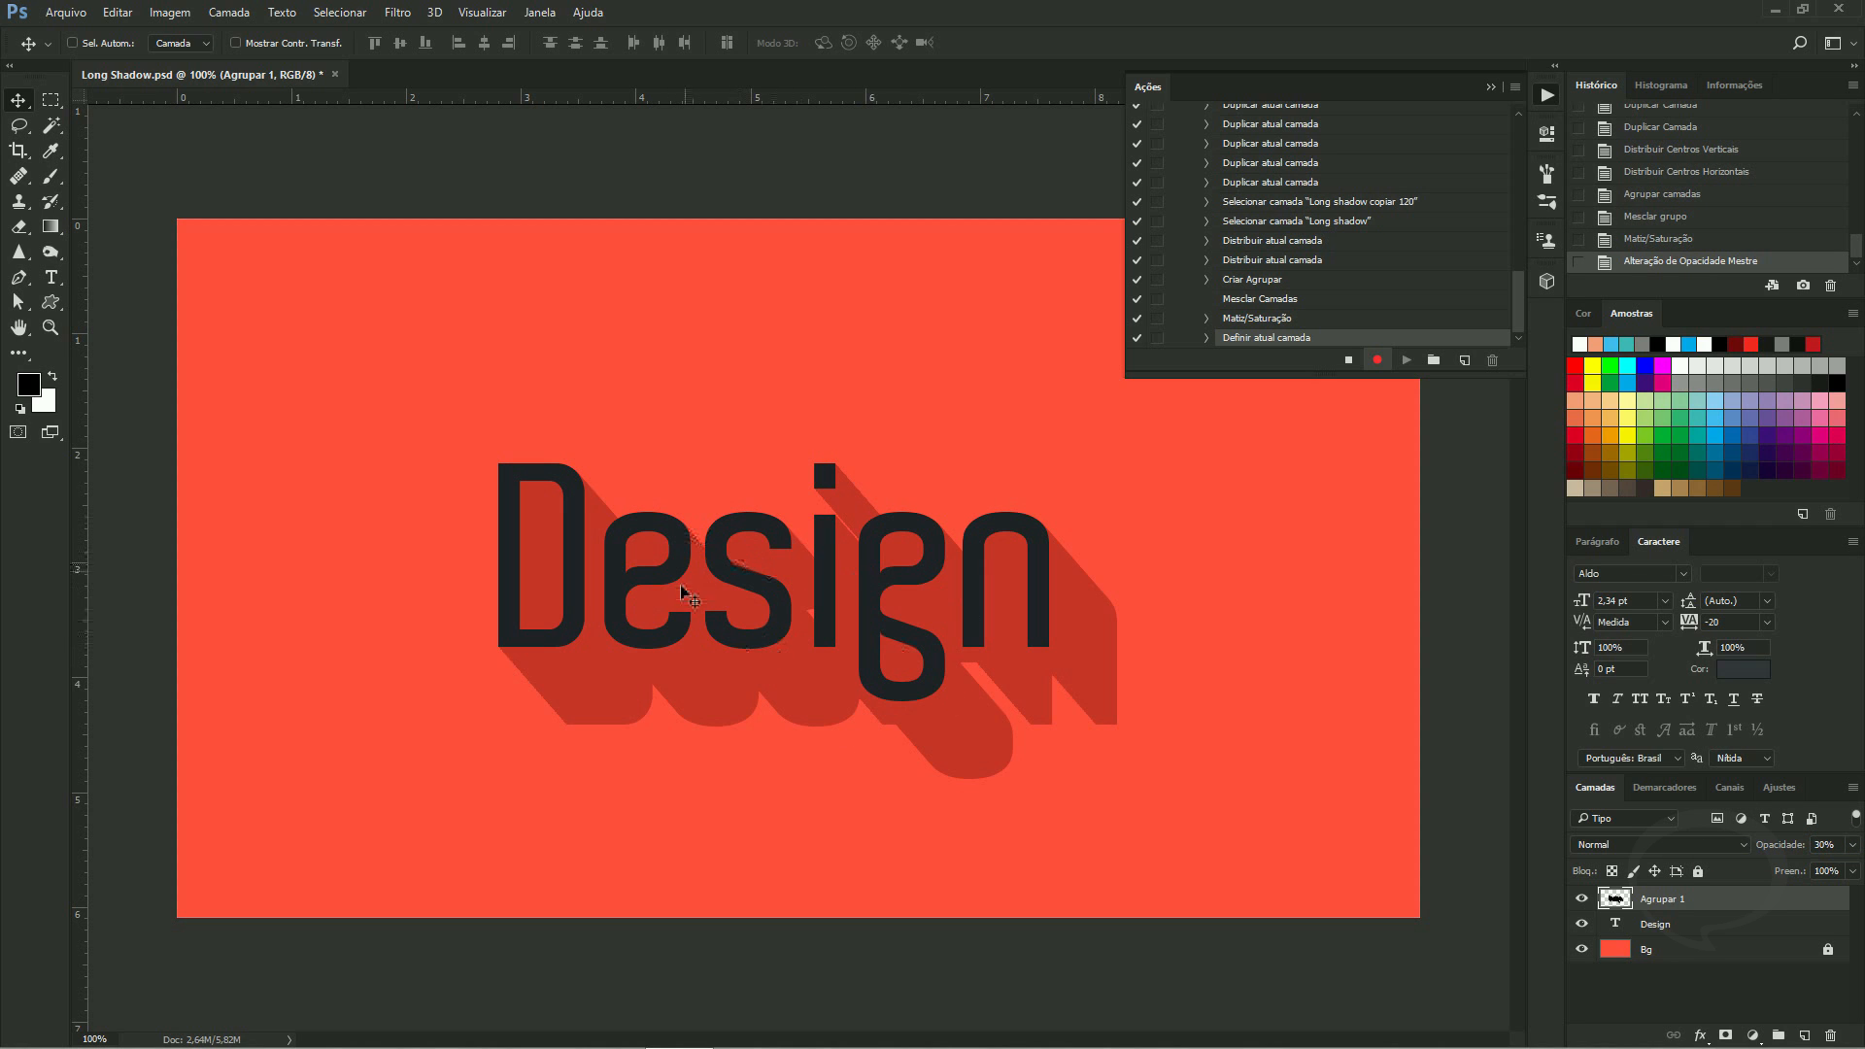
{"action": "type", "text": "100"}
{"action": "key", "text": "Return"}
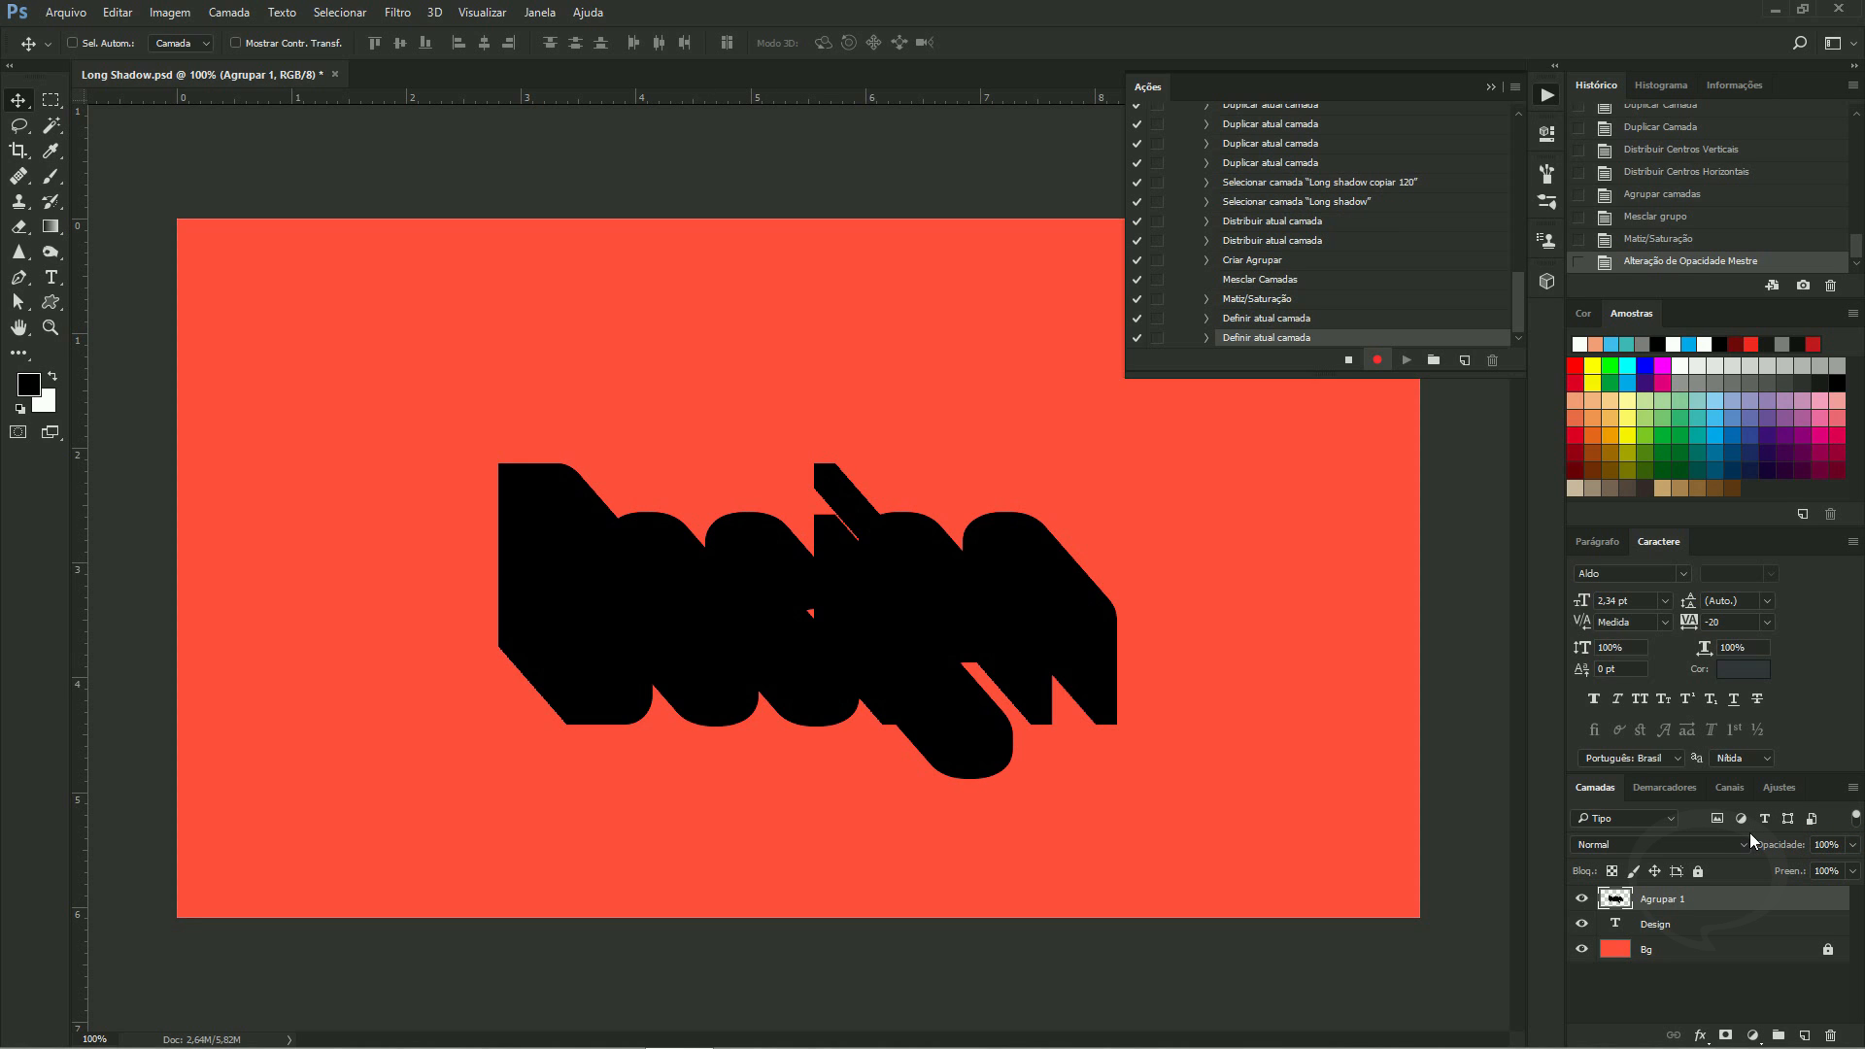
Try lengthening the shadow with a duplicate of the merged layer nudged diagonally down and right, and delete that duplicate
{"action": "key", "text": "ctrl+j"}
{"action": "key", "text": "shift+Right"}
{"action": "key", "text": "shift+Down"}
{"action": "key", "text": "shift+Right"}
{"action": "key", "text": "shift+Down"}
{"action": "key", "text": "shift+Right"}
{"action": "key", "text": "shift+Down"}
{"action": "key", "text": "shift+Right"}
{"action": "key", "text": "shift+Down"}
{"action": "key", "text": "shift+Right"}
{"action": "key", "text": "shift+Down"}
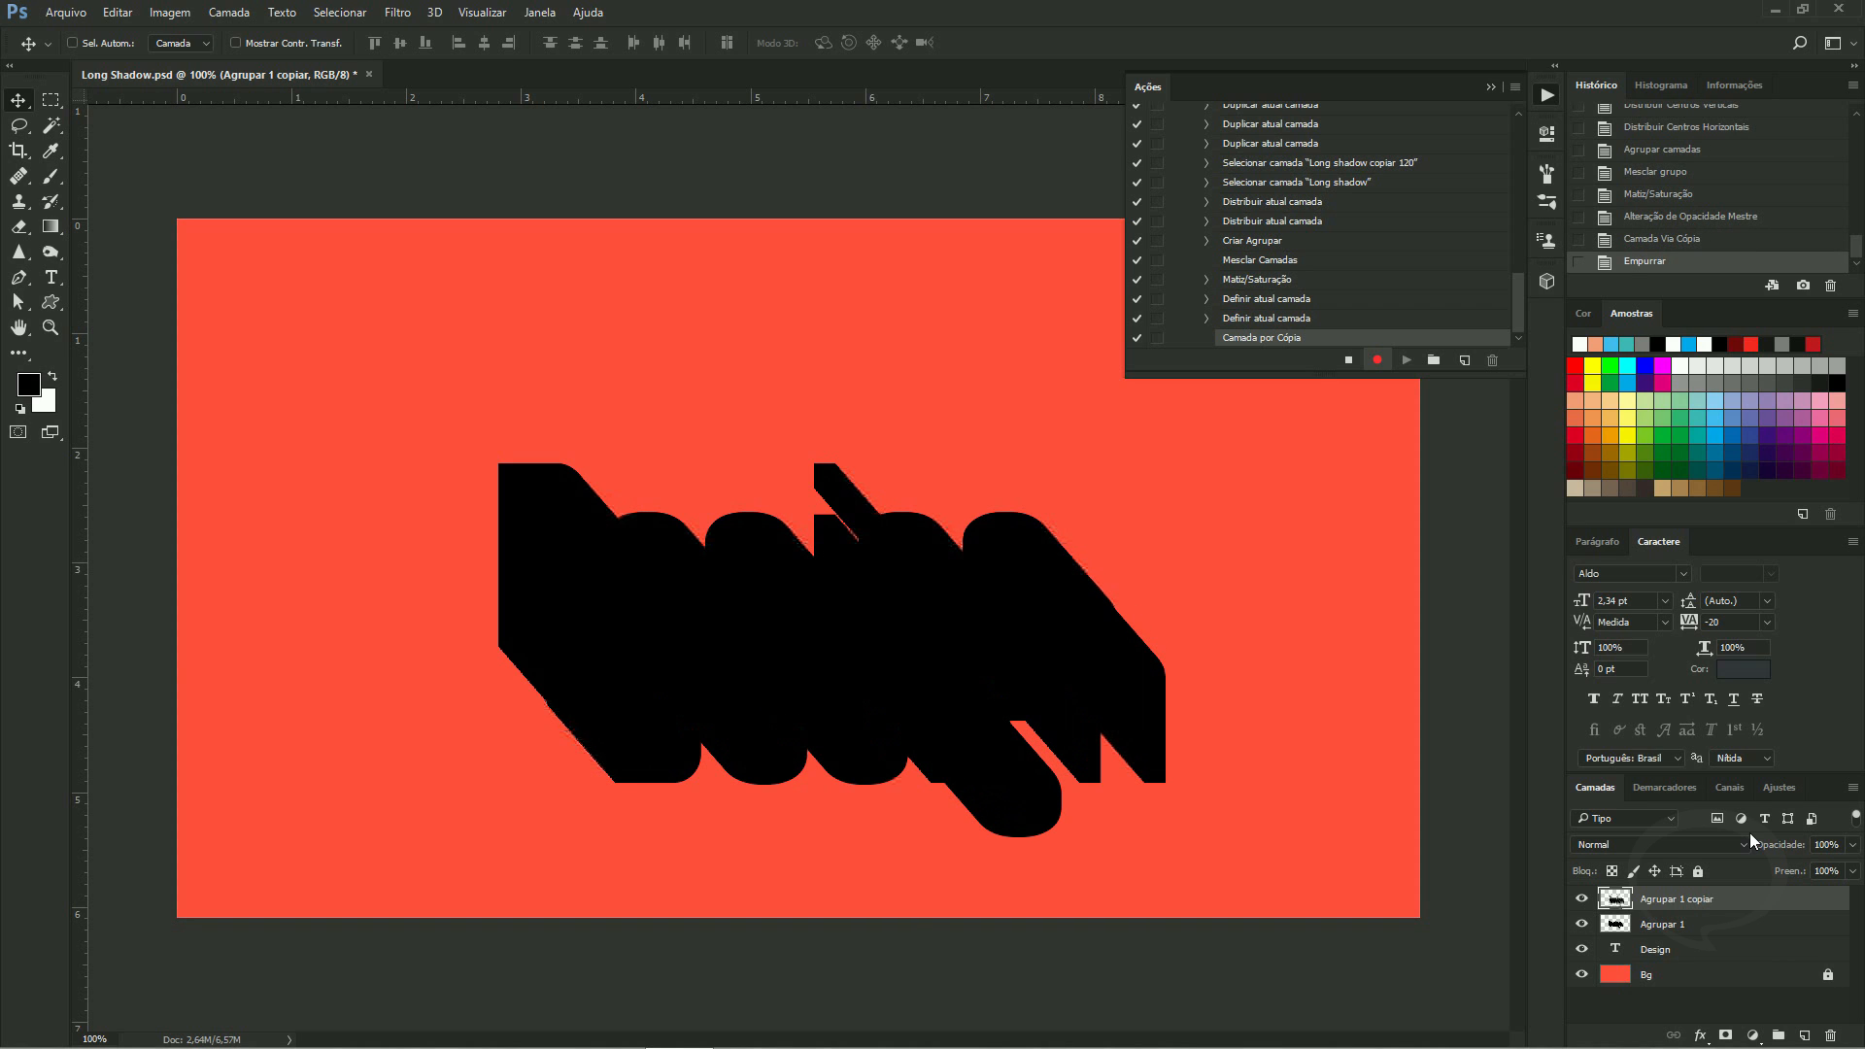
{"action": "key", "text": "shift+Right"}
{"action": "key", "text": "shift+Down"}
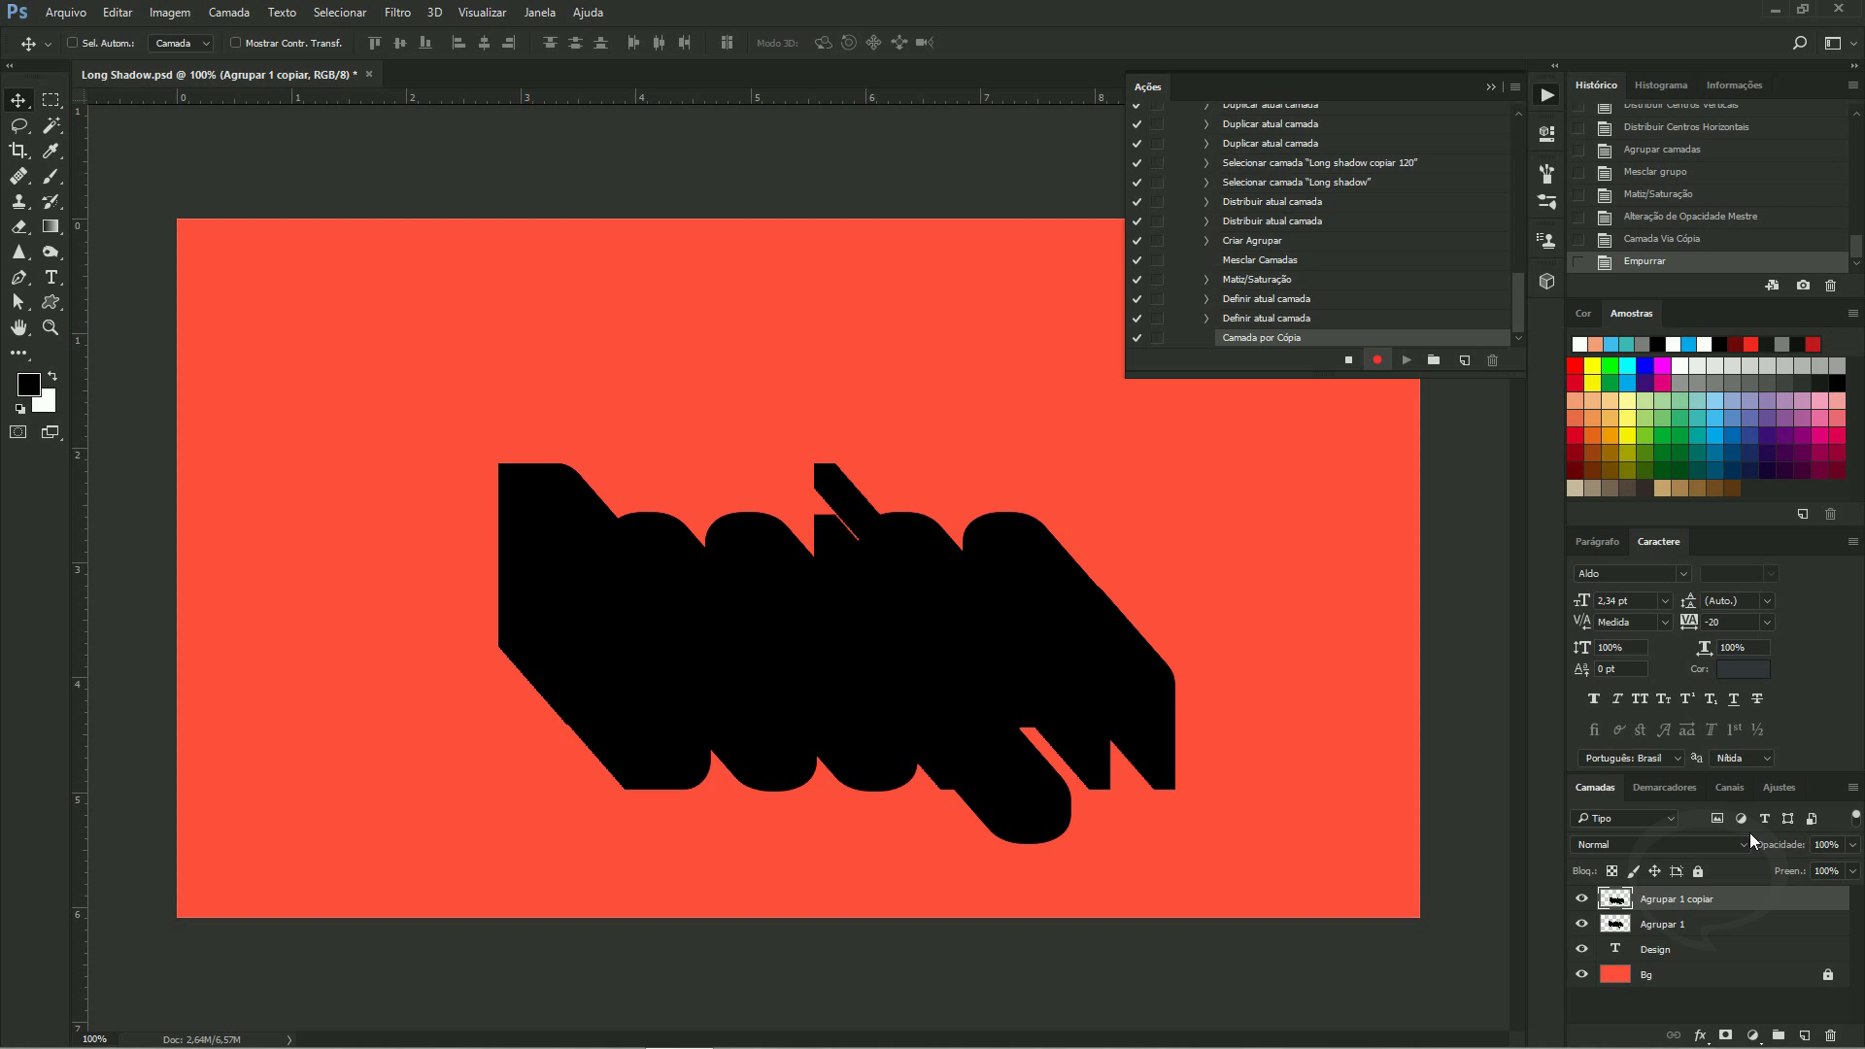
{"action": "key", "text": "Delete"}
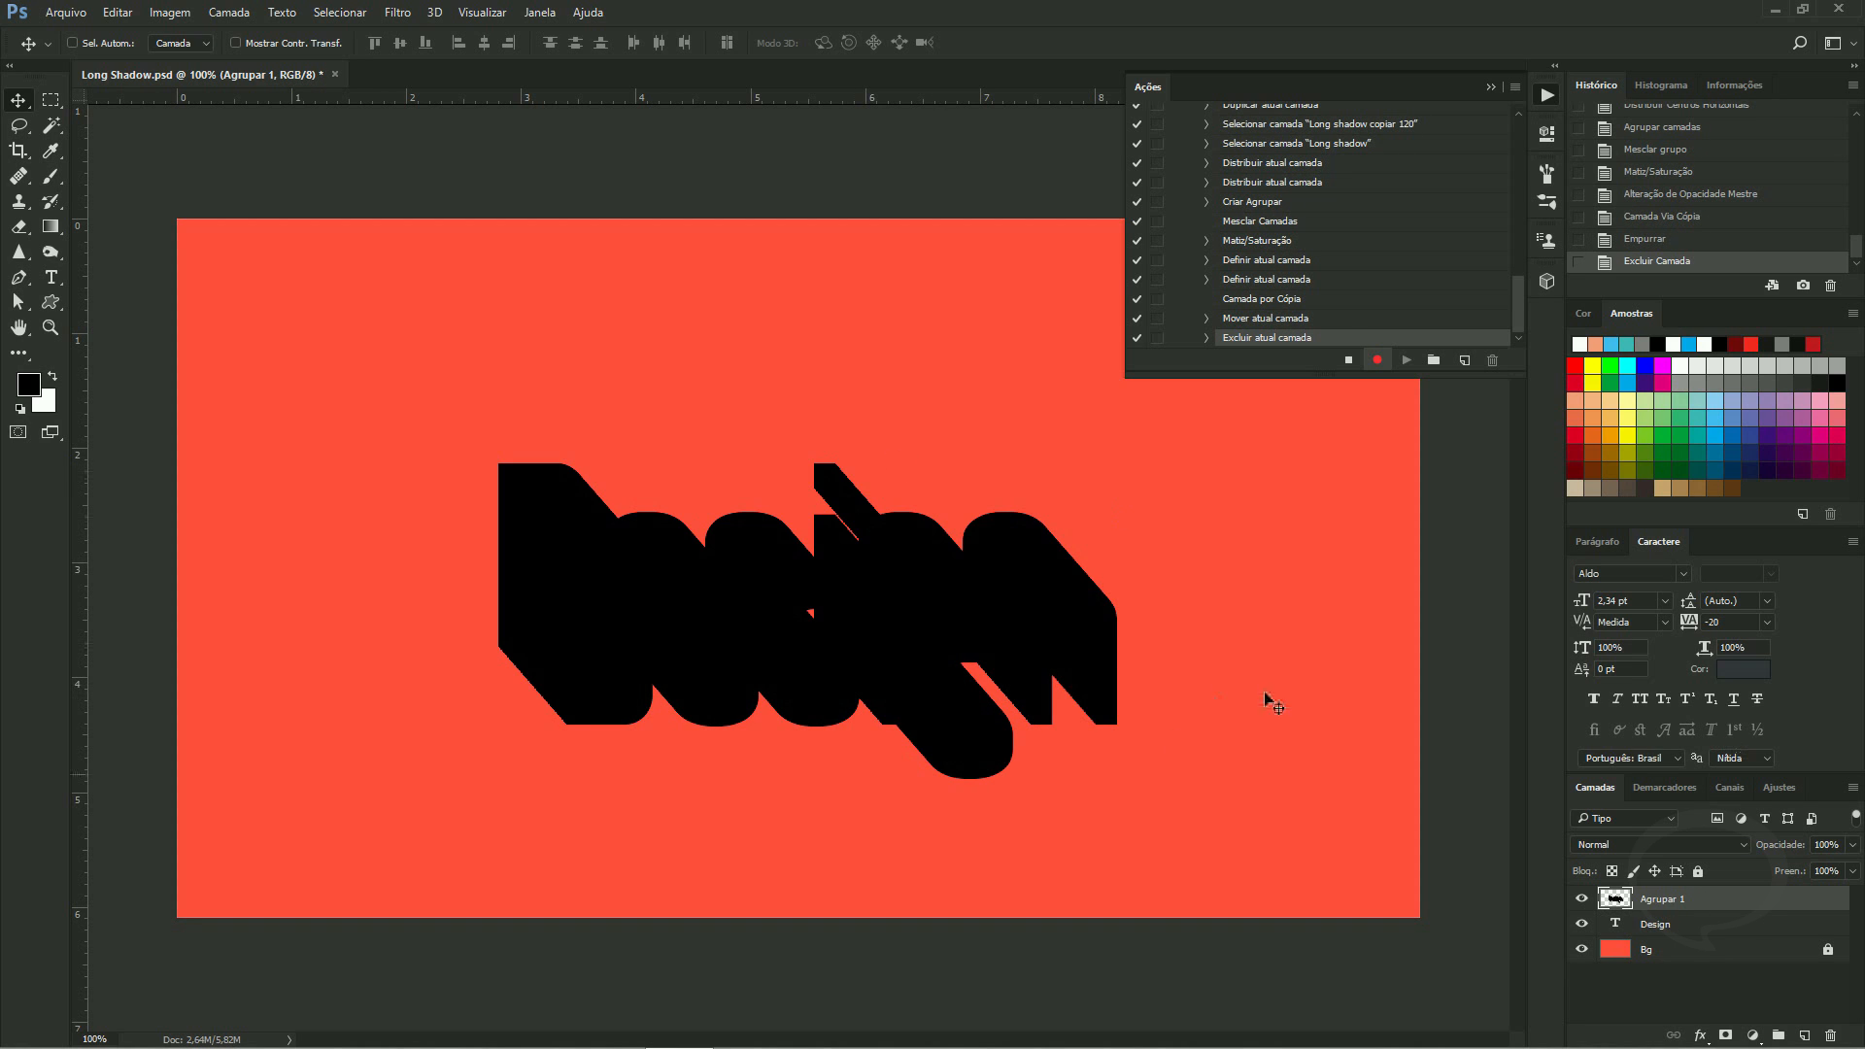
Set the merged shadow layer's opacity to 30%
{"action": "left_click", "coordinate": [1830, 845]}
{"action": "type", "text": "30"}
{"action": "key", "text": "Return"}
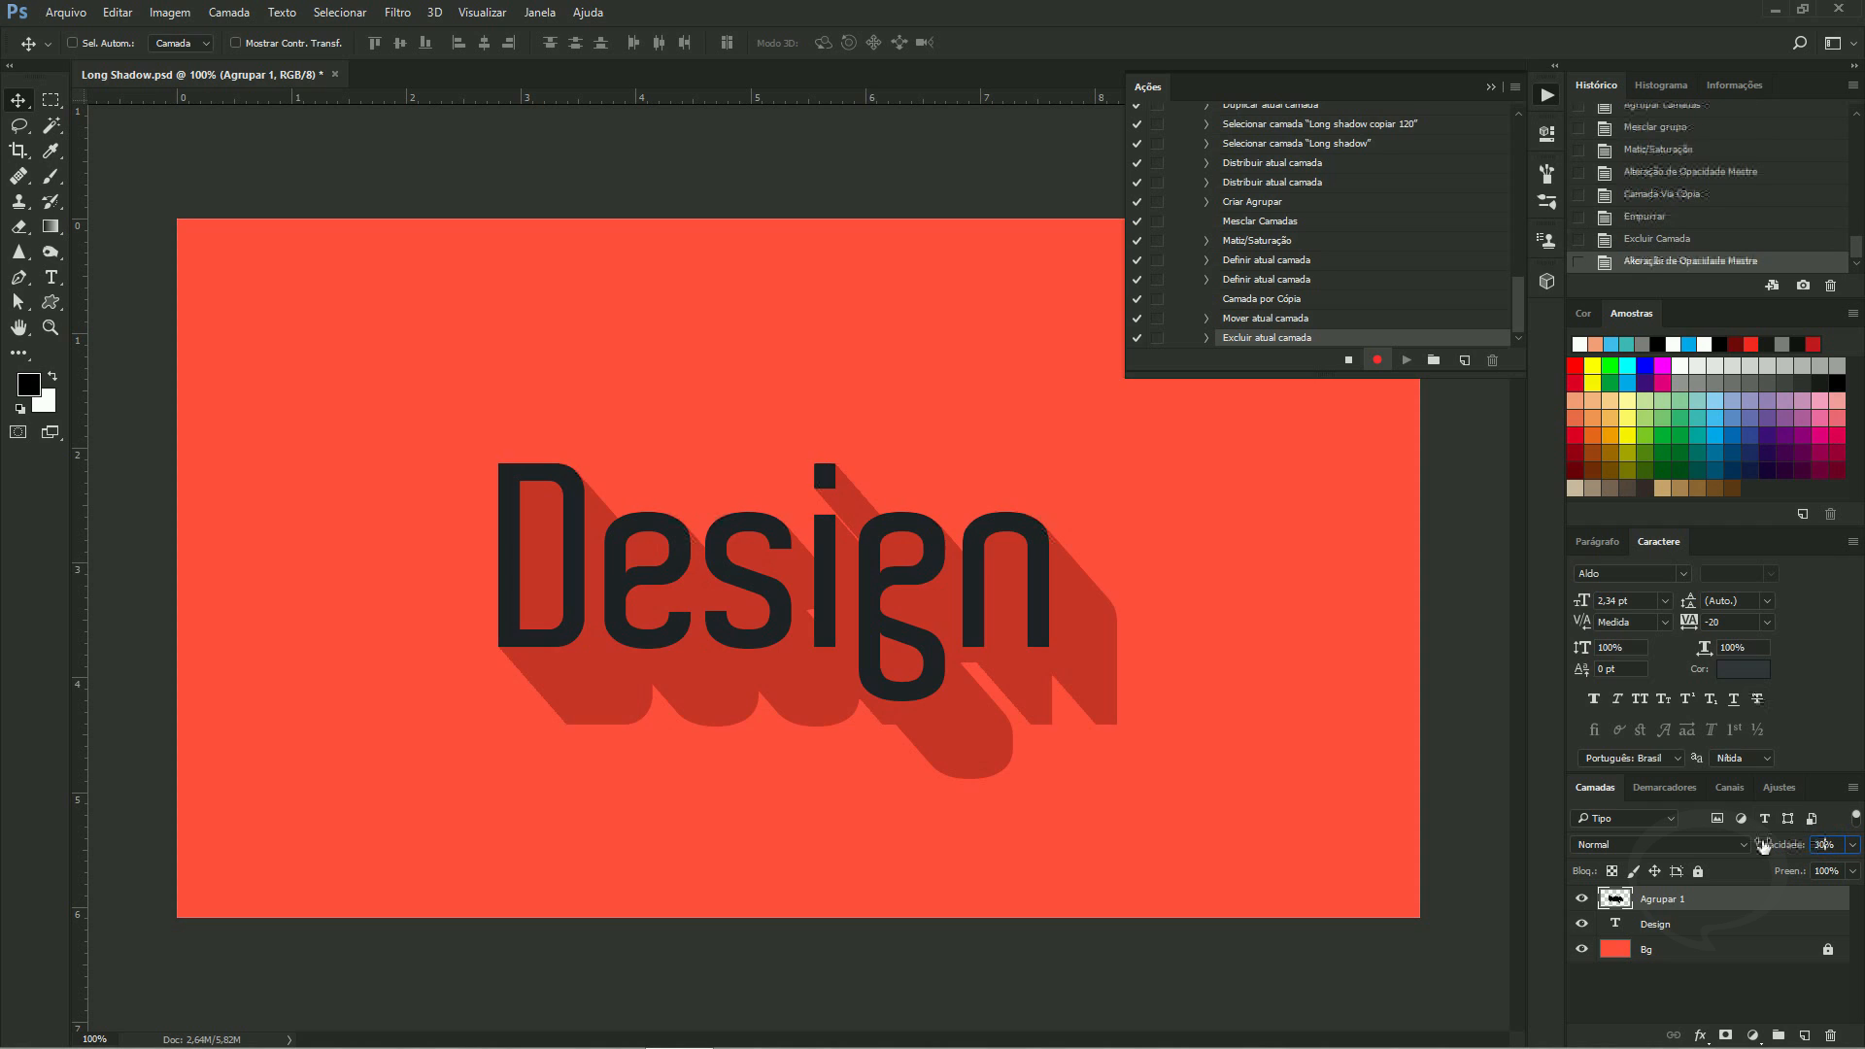
Rename the merged shadow layer Sombra and move it below the Design text layer
{"action": "double_click", "coordinate": [1657, 904]}
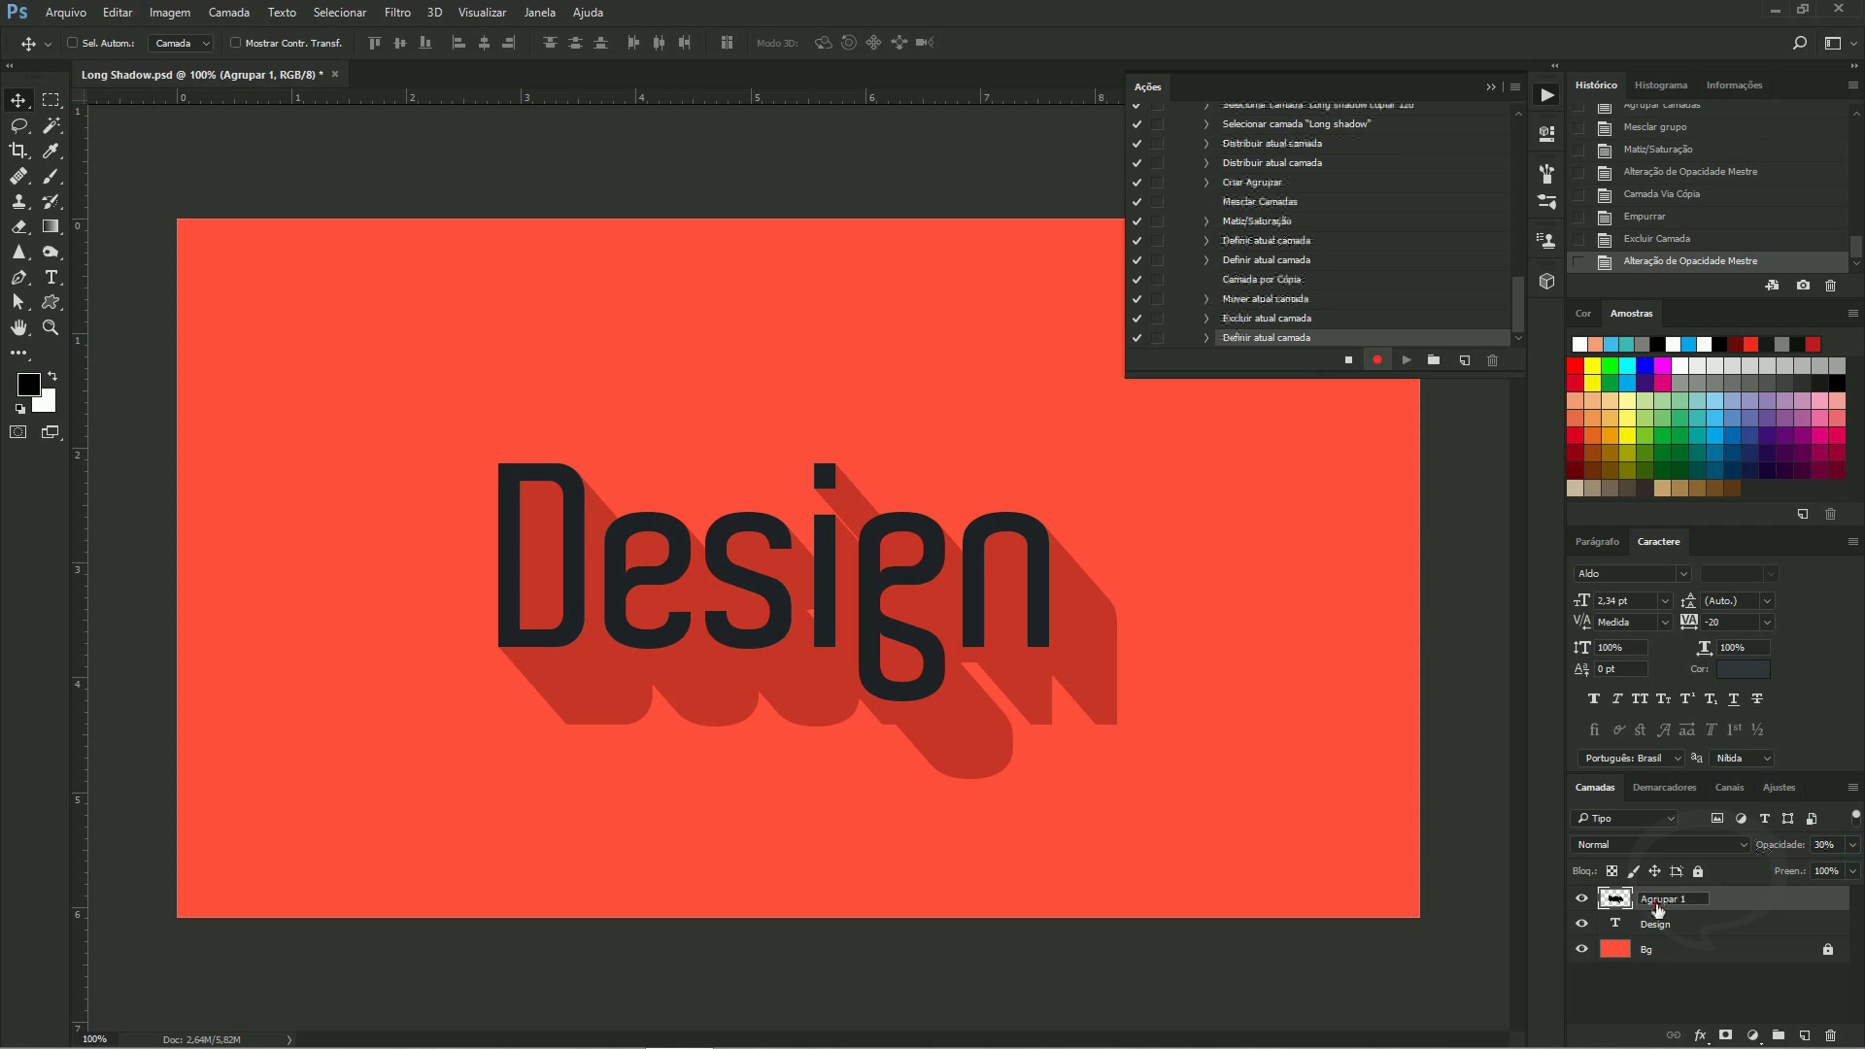
{"action": "type", "text": "Sombra"}
{"action": "key", "text": "Return"}
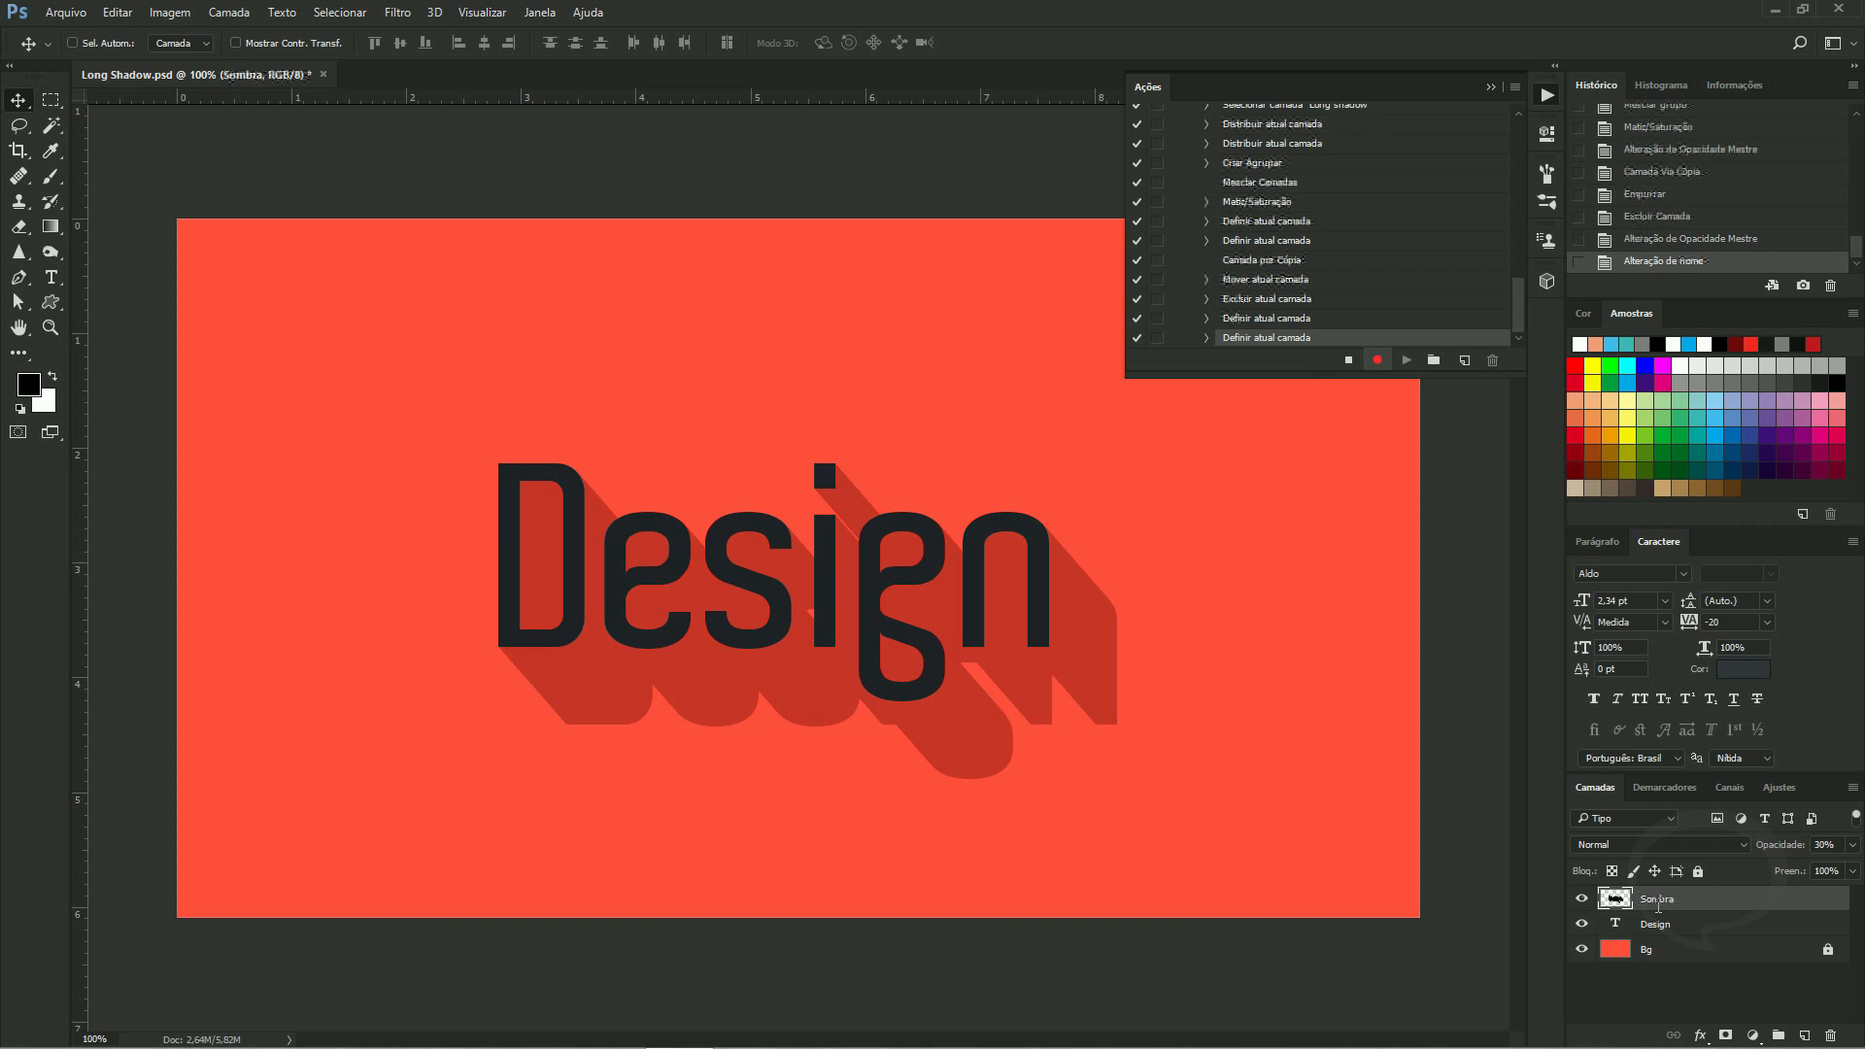
{"action": "left_click_drag", "start_coordinate": [1679, 909], "coordinate": [1700, 928]}
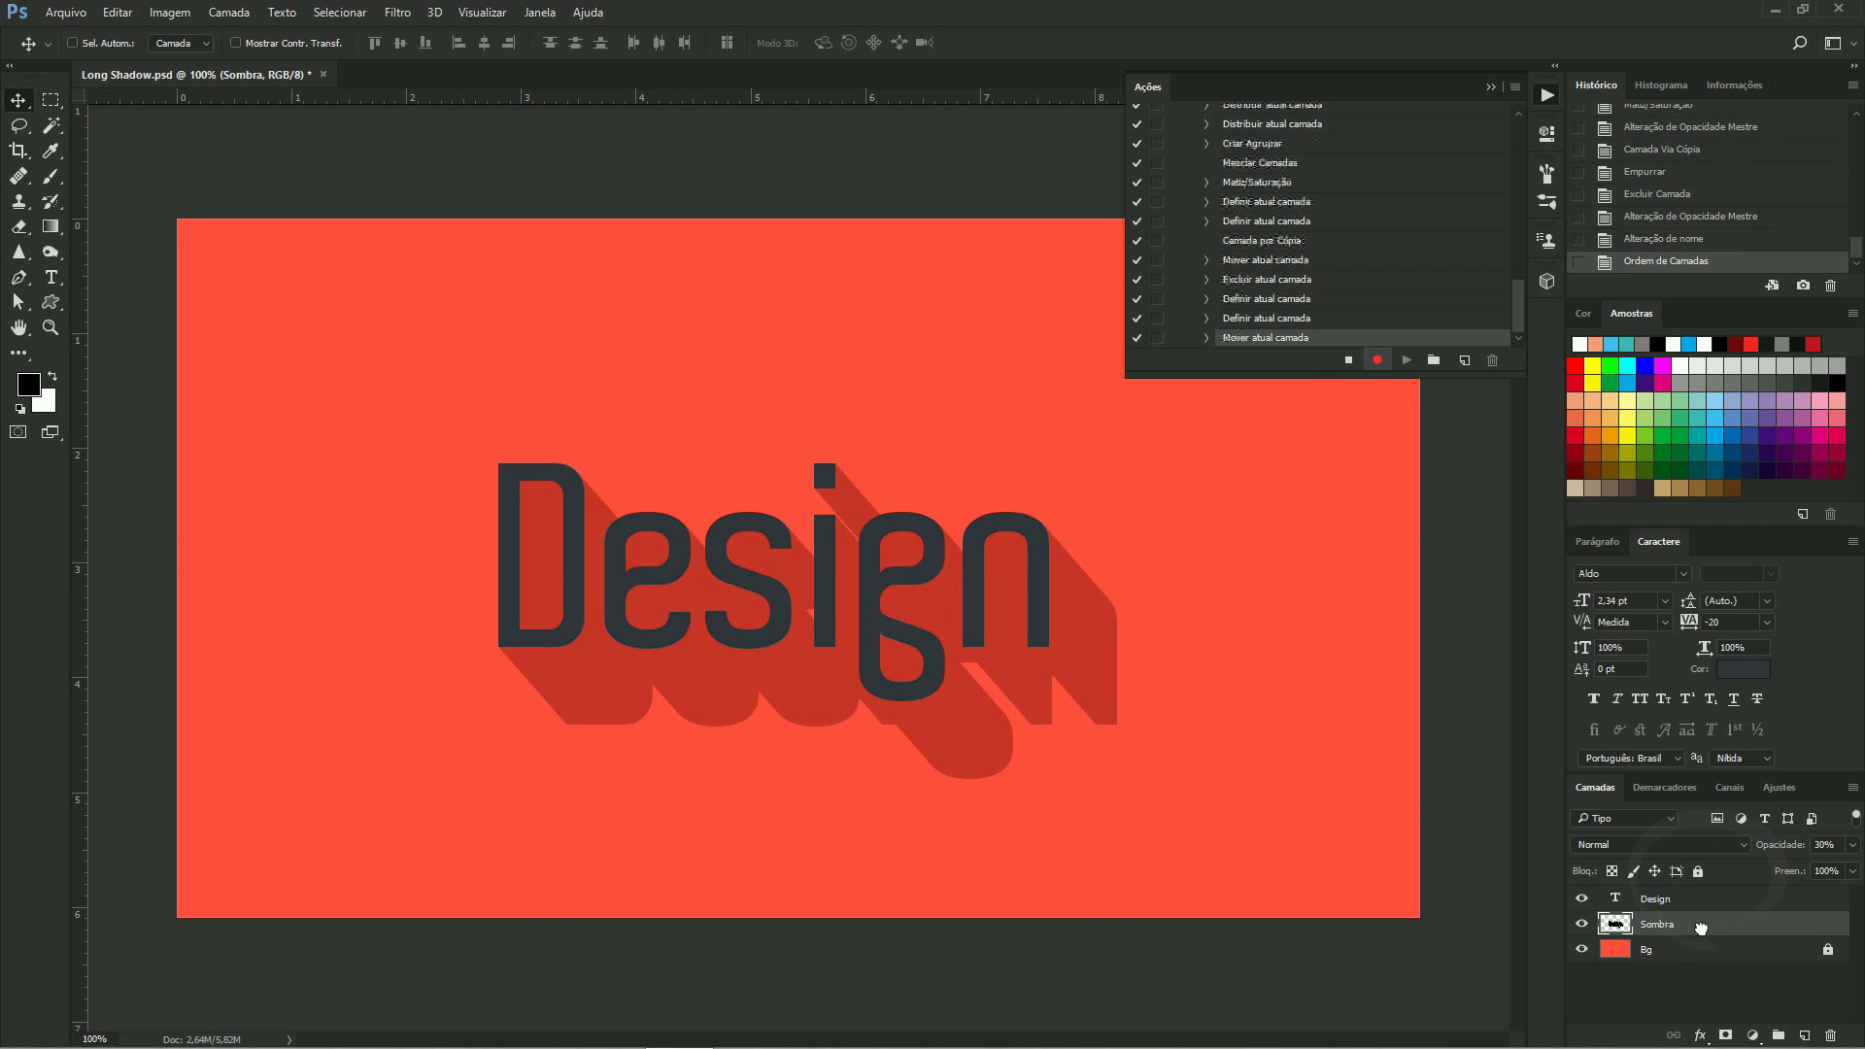
Stop recording the action and delete the Sombra layer, leaving the Design text layer selected
{"action": "left_click", "coordinate": [1348, 361]}
{"action": "key", "text": "Delete"}
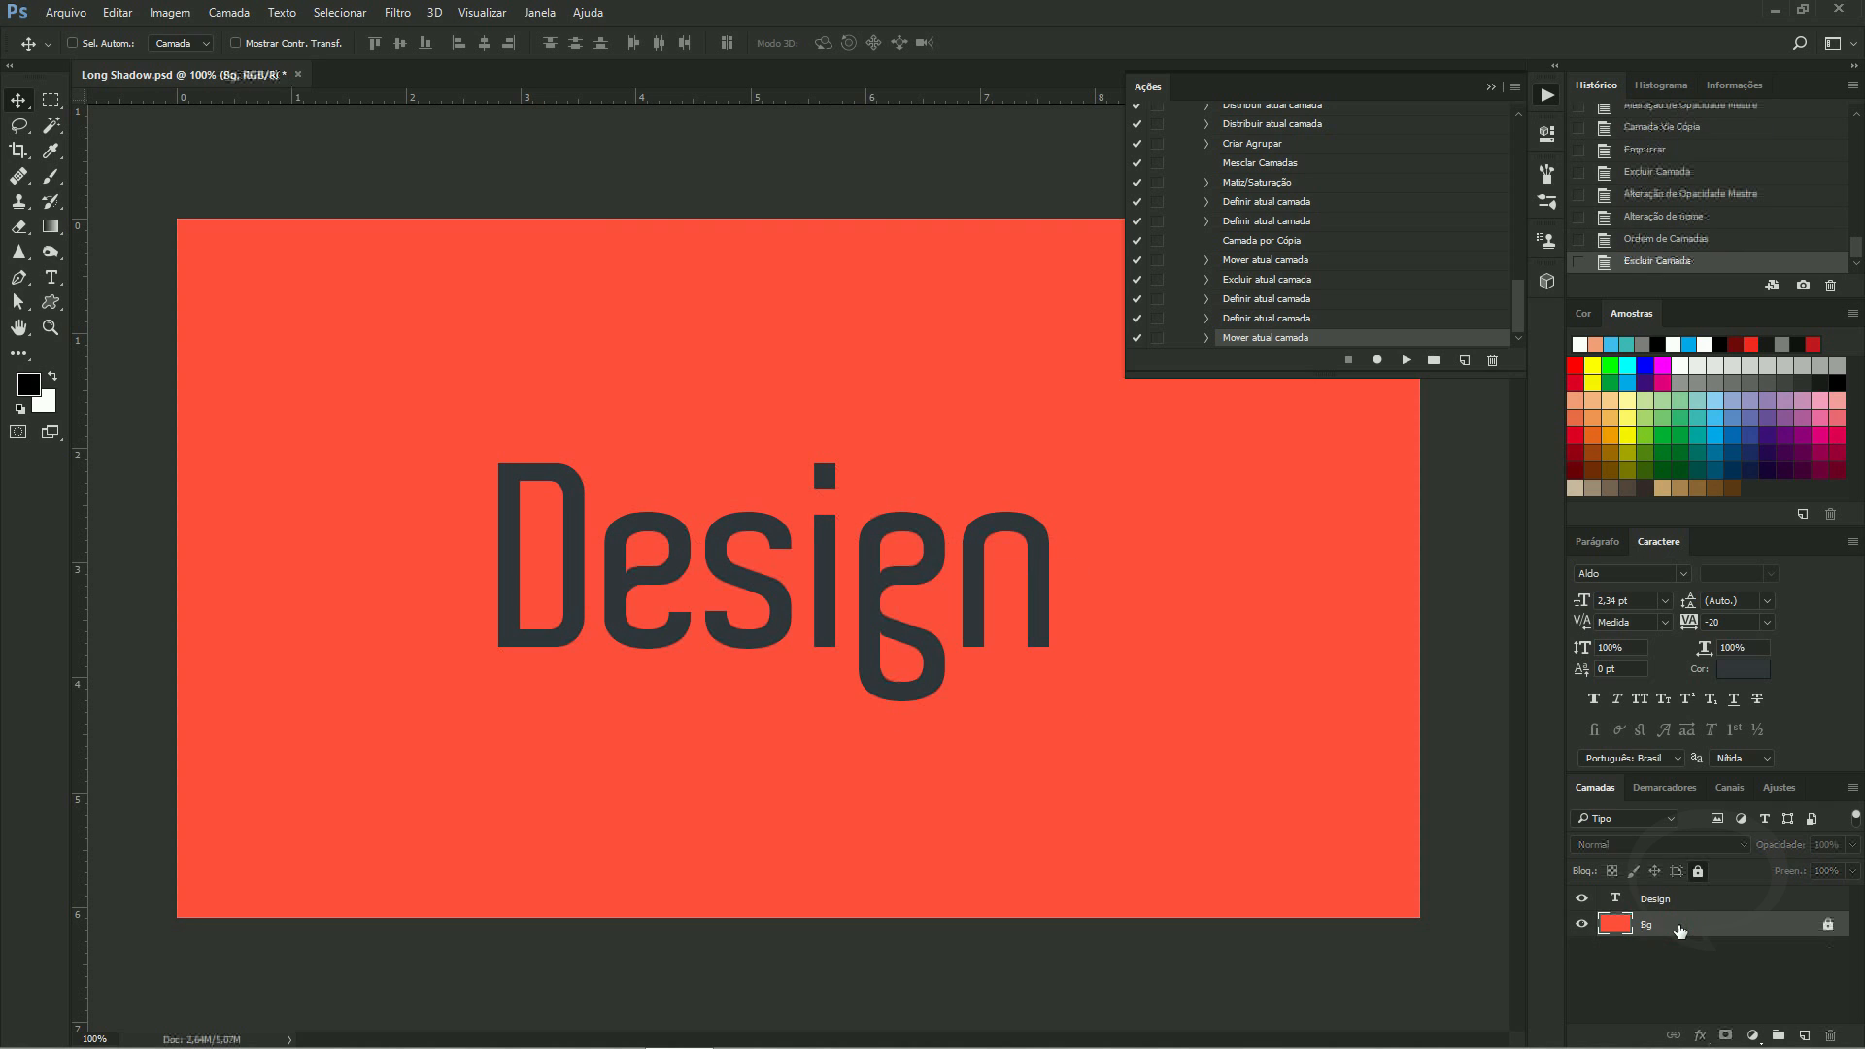
{"action": "left_click", "coordinate": [1645, 899]}
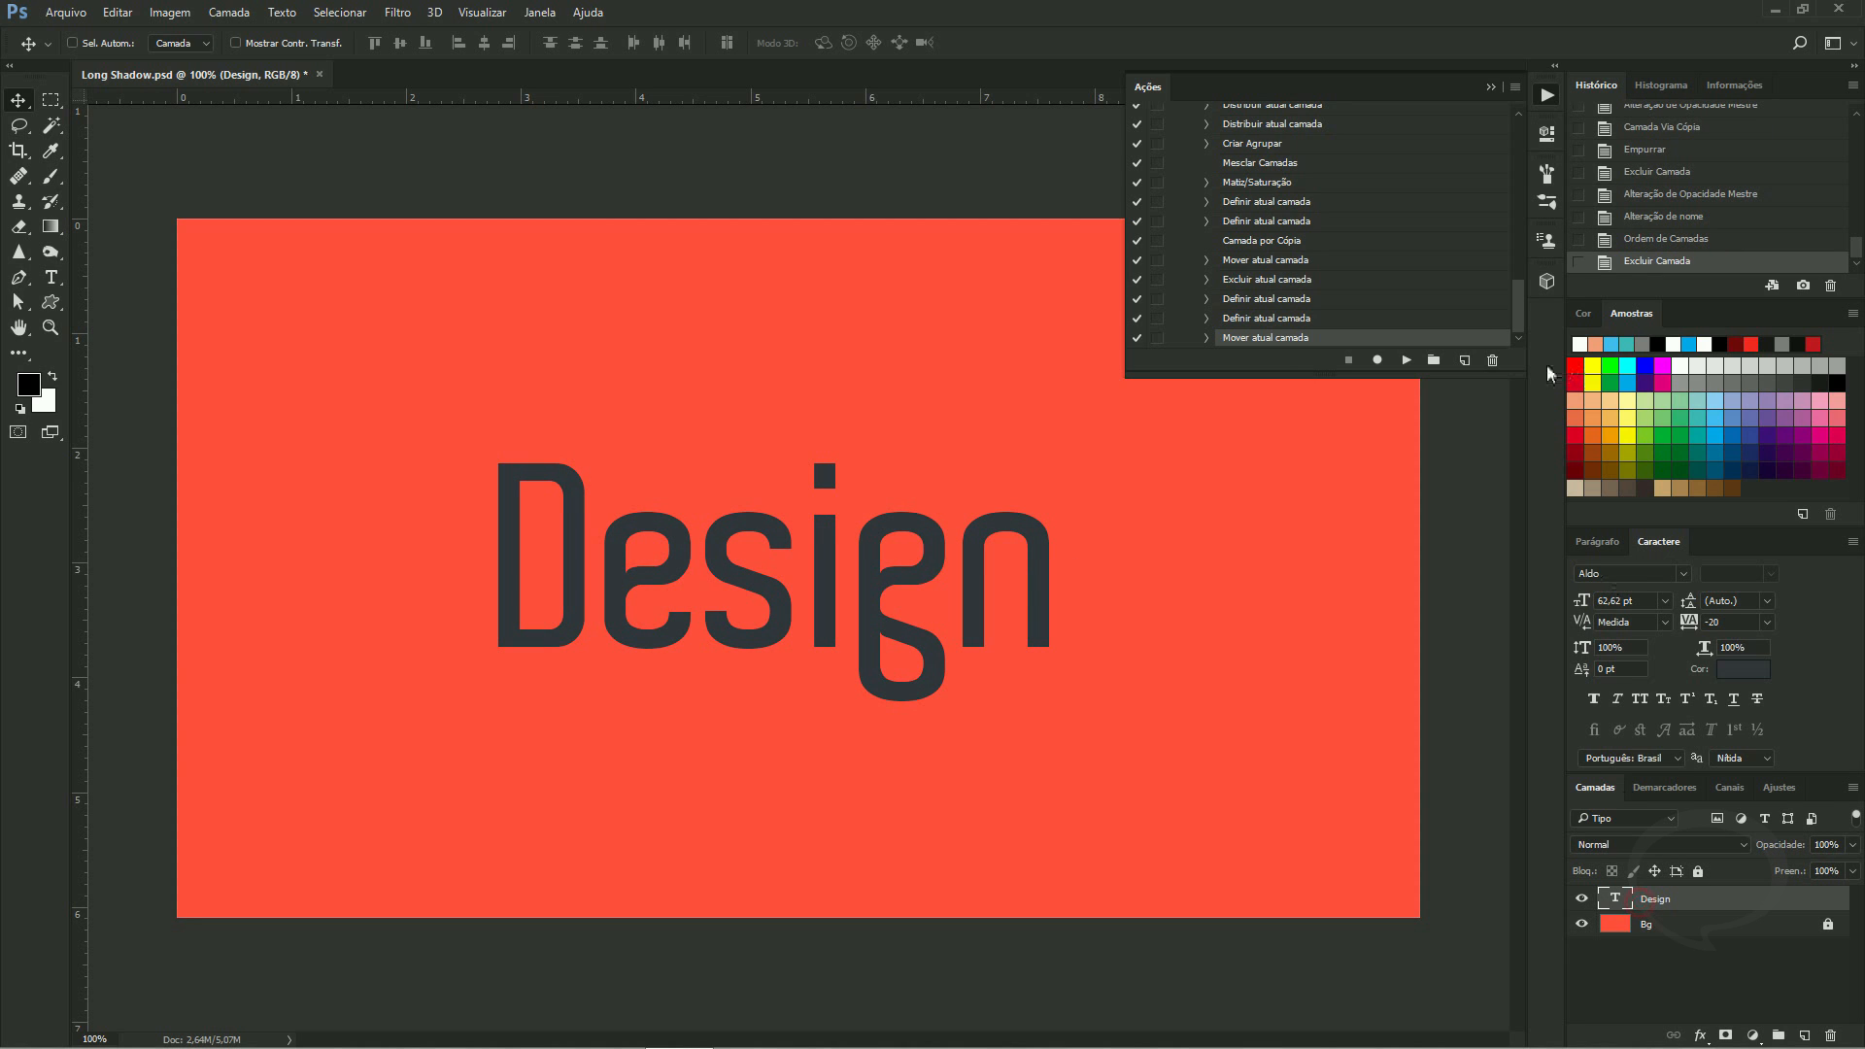
Collapse the recorded steps of the Long Shadow action
{"action": "left_click_drag", "start_coordinate": [1519, 295], "coordinate": [1527, 148]}
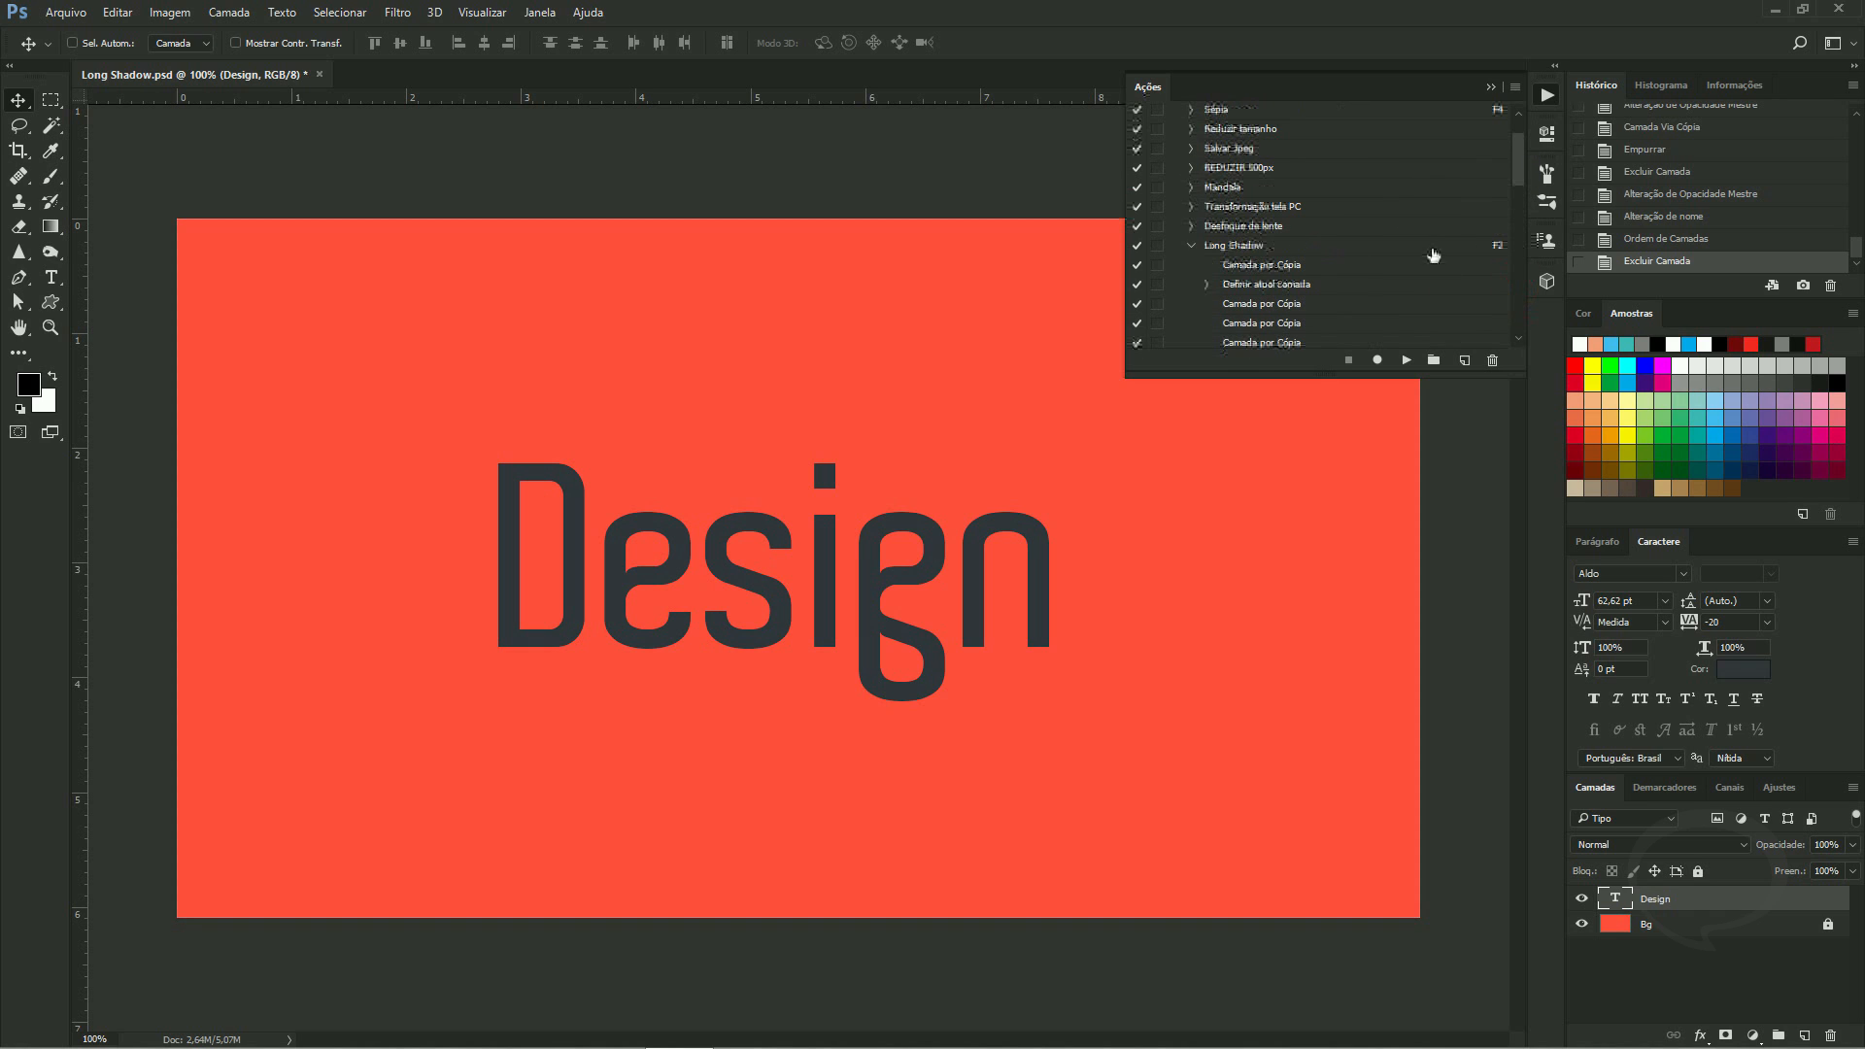
{"action": "left_click", "coordinate": [1194, 253]}
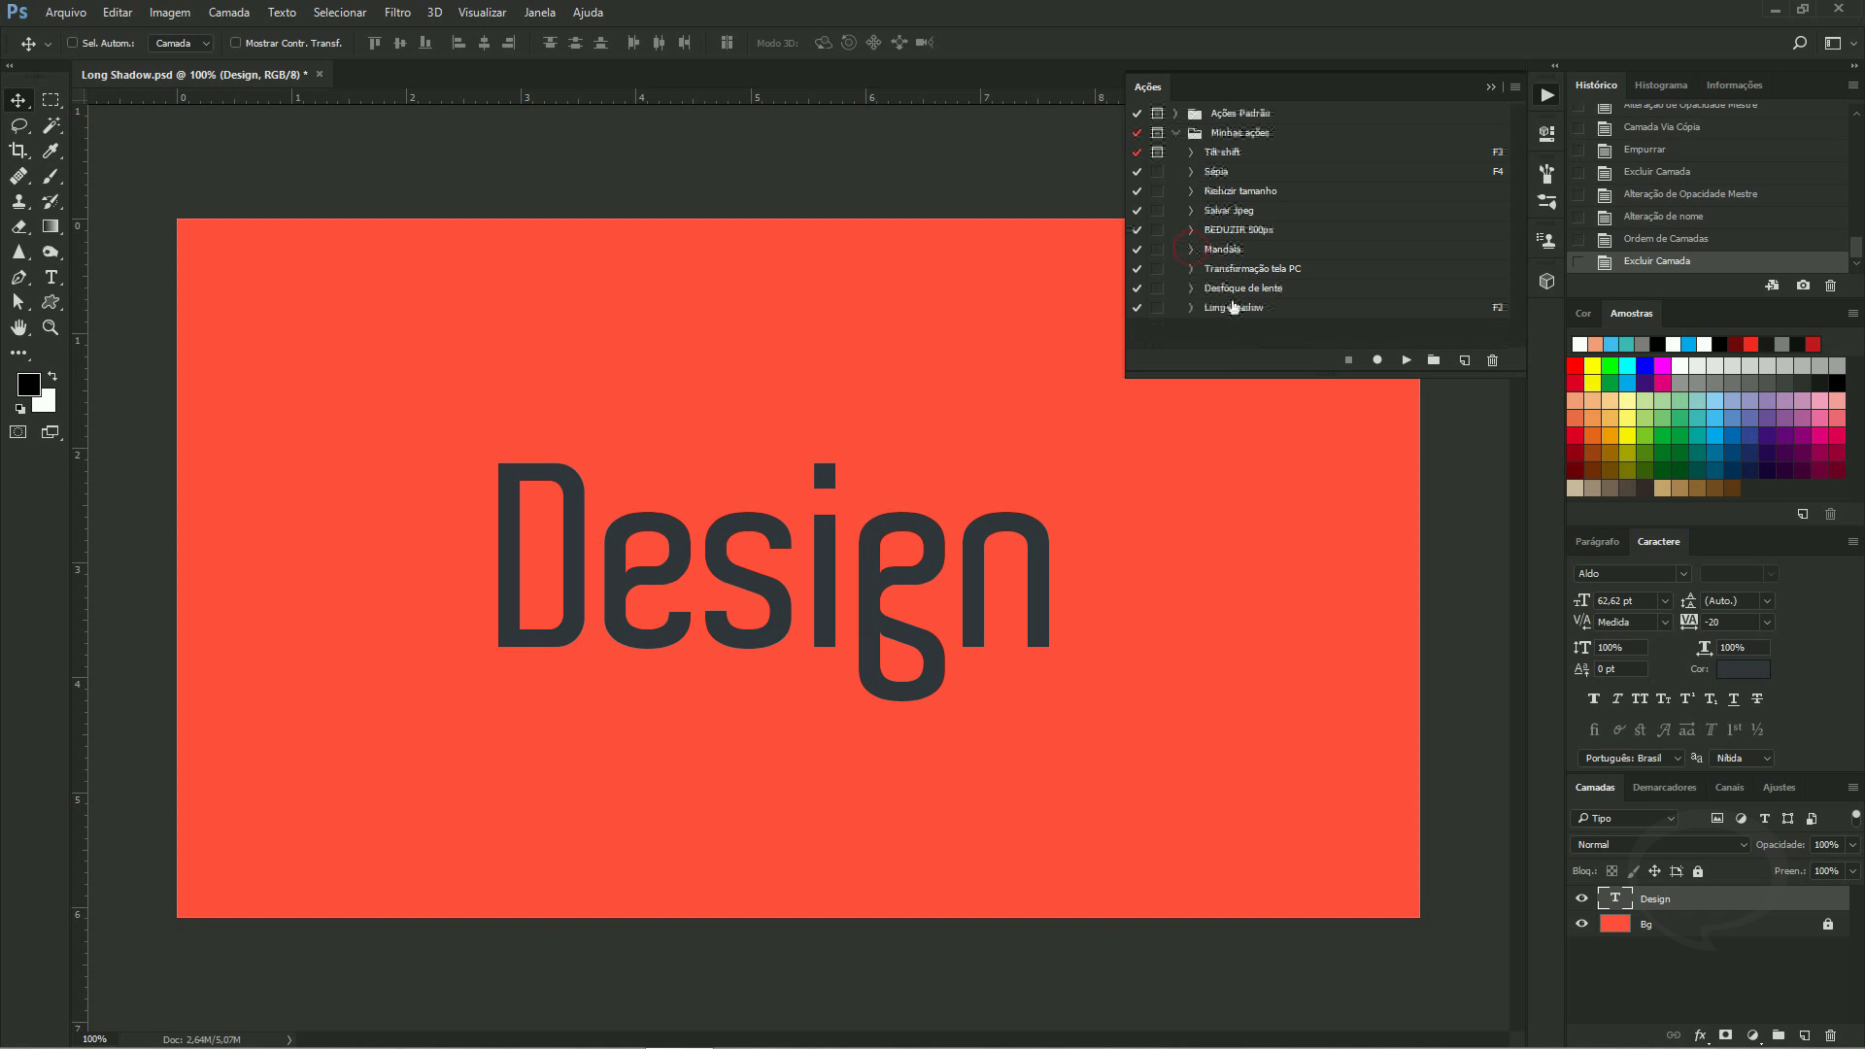
Run the Long Shadow action on the Design text layer
{"action": "left_click", "coordinate": [1234, 307]}
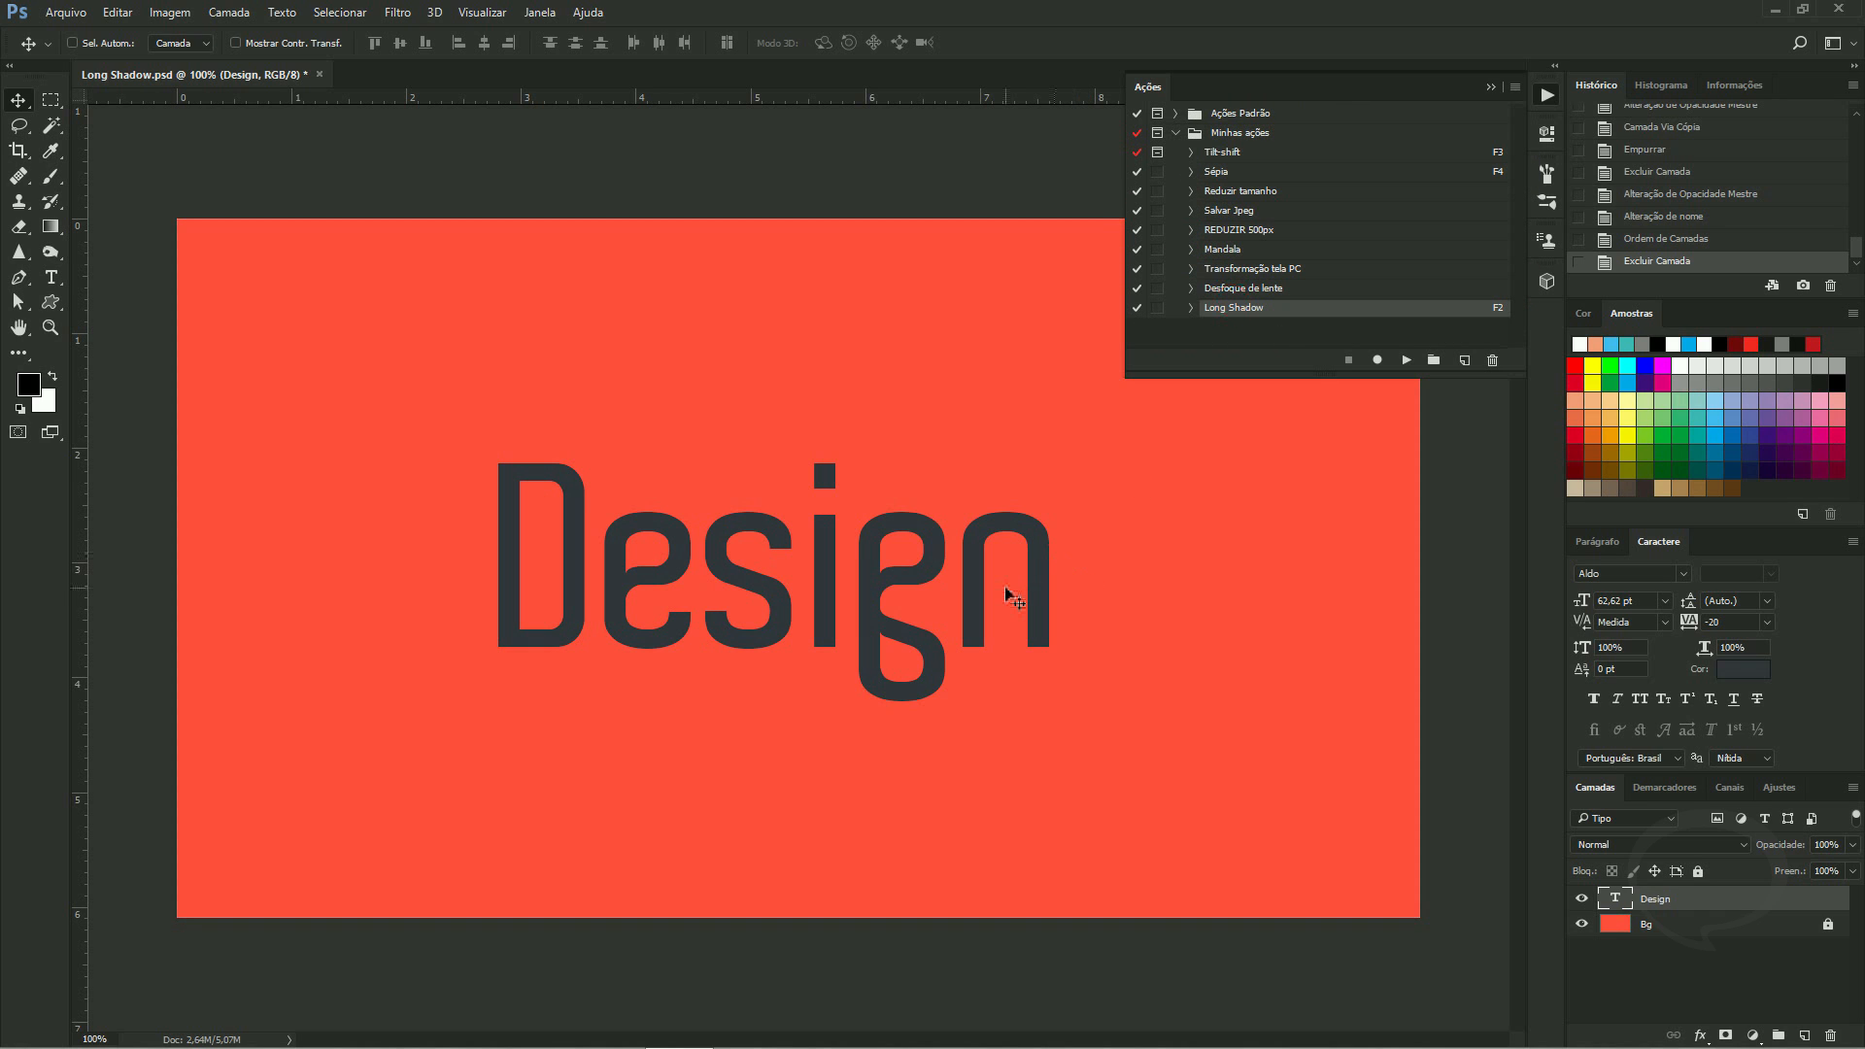
{"action": "key", "text": "XF86AudioLowerVolume"}
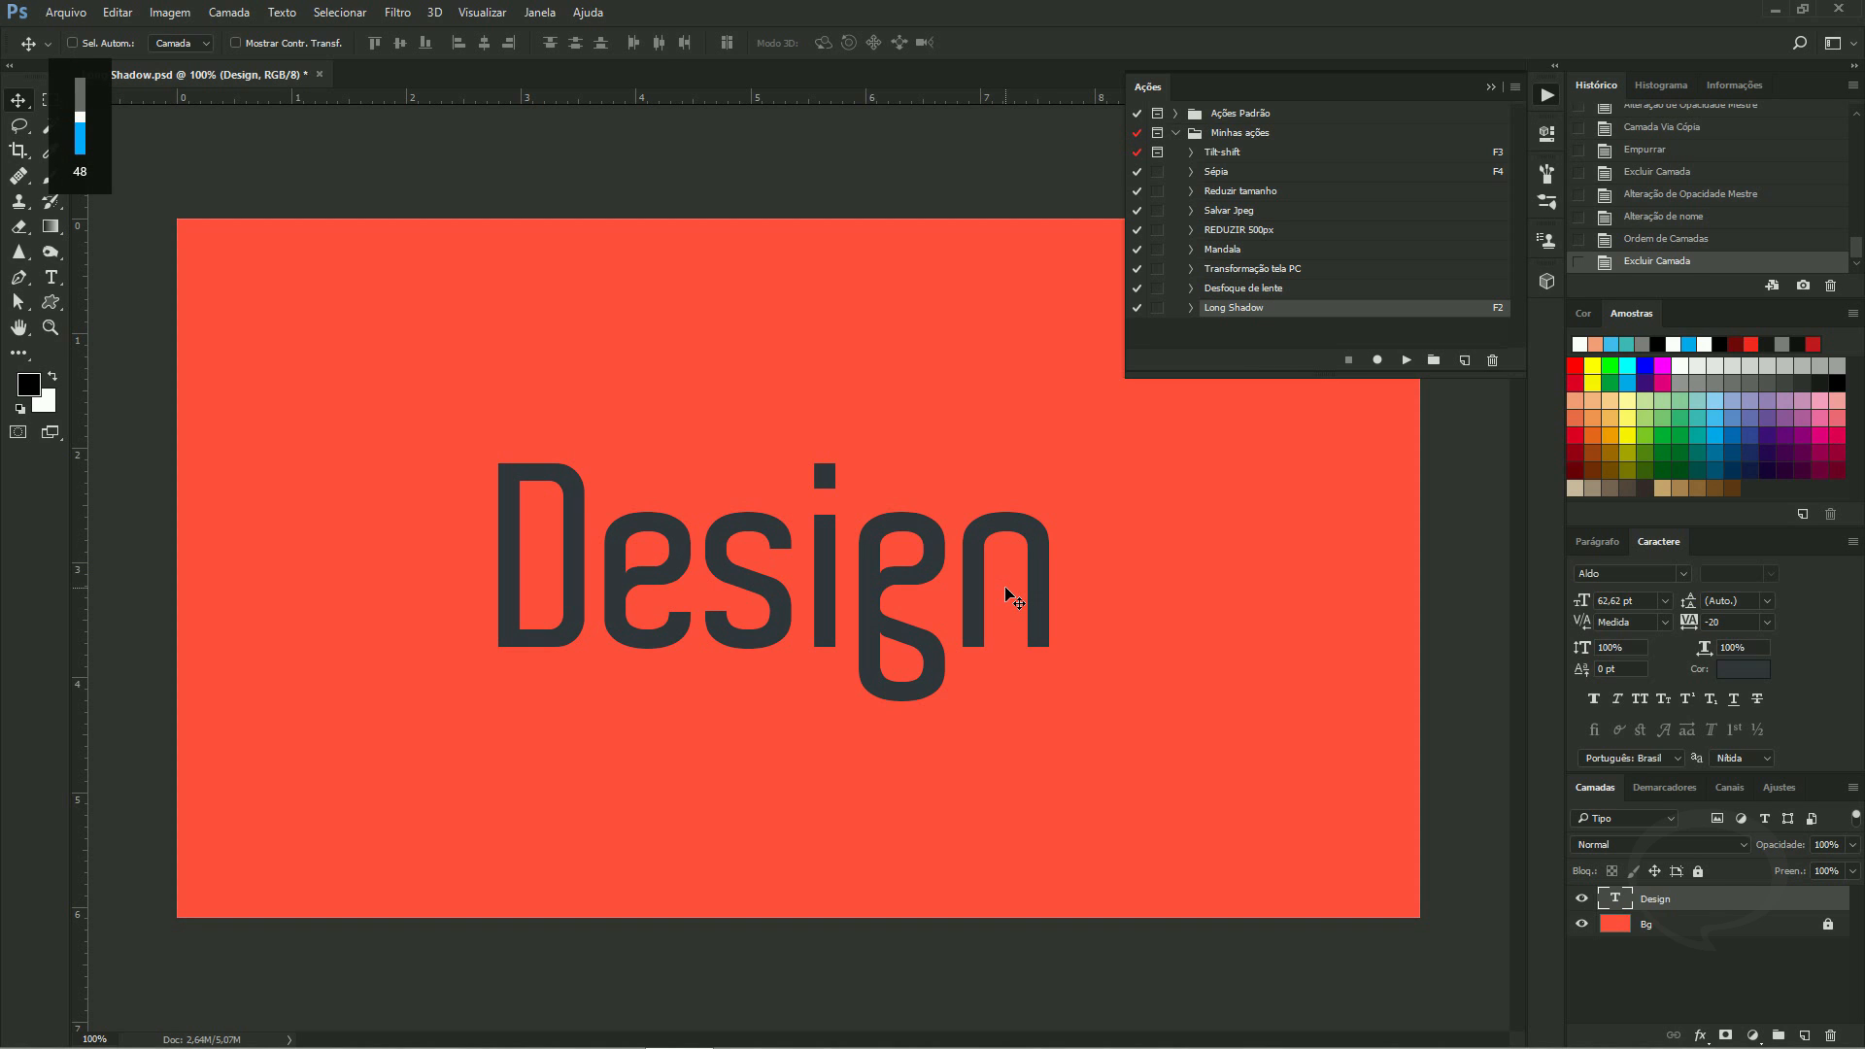
{"action": "key", "text": "F2"}
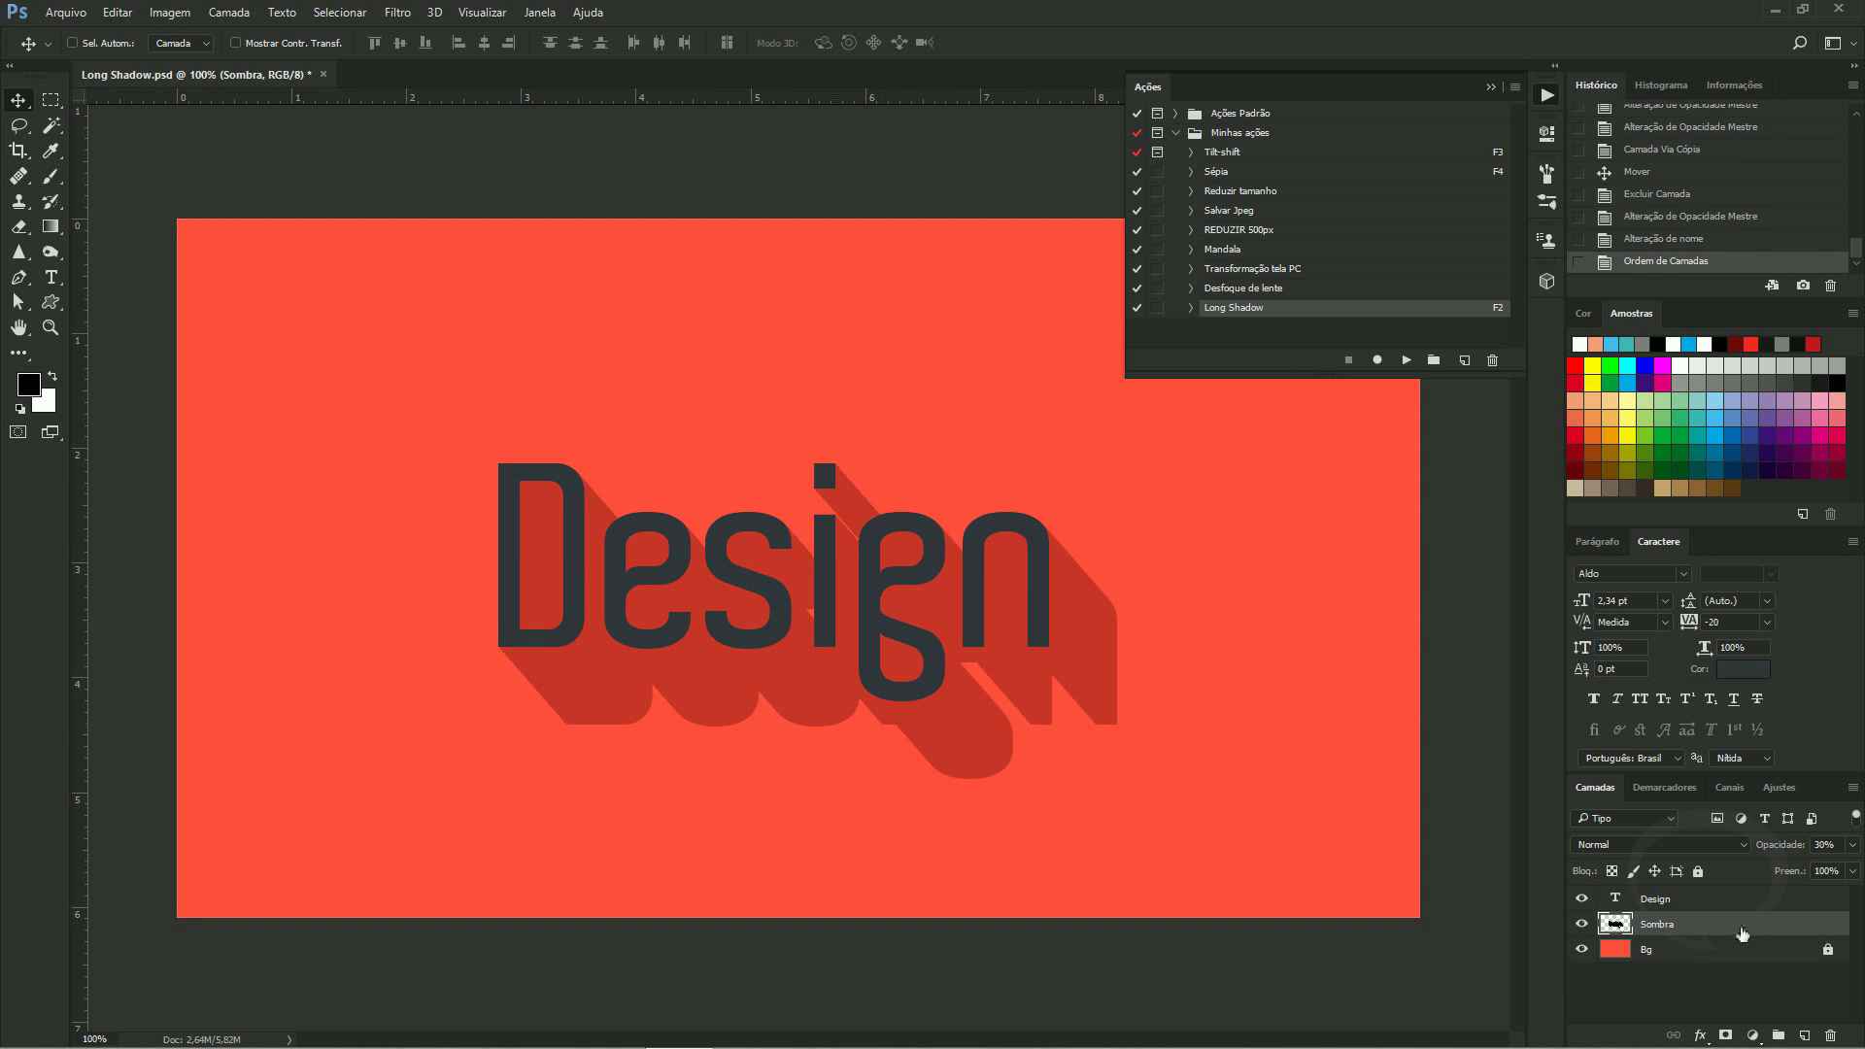
Hide the Design and Sombra layers and add a new empty layer above them
{"action": "left_click", "coordinate": [1678, 902]}
{"action": "left_click_drag", "start_coordinate": [1582, 902], "coordinate": [1582, 927]}
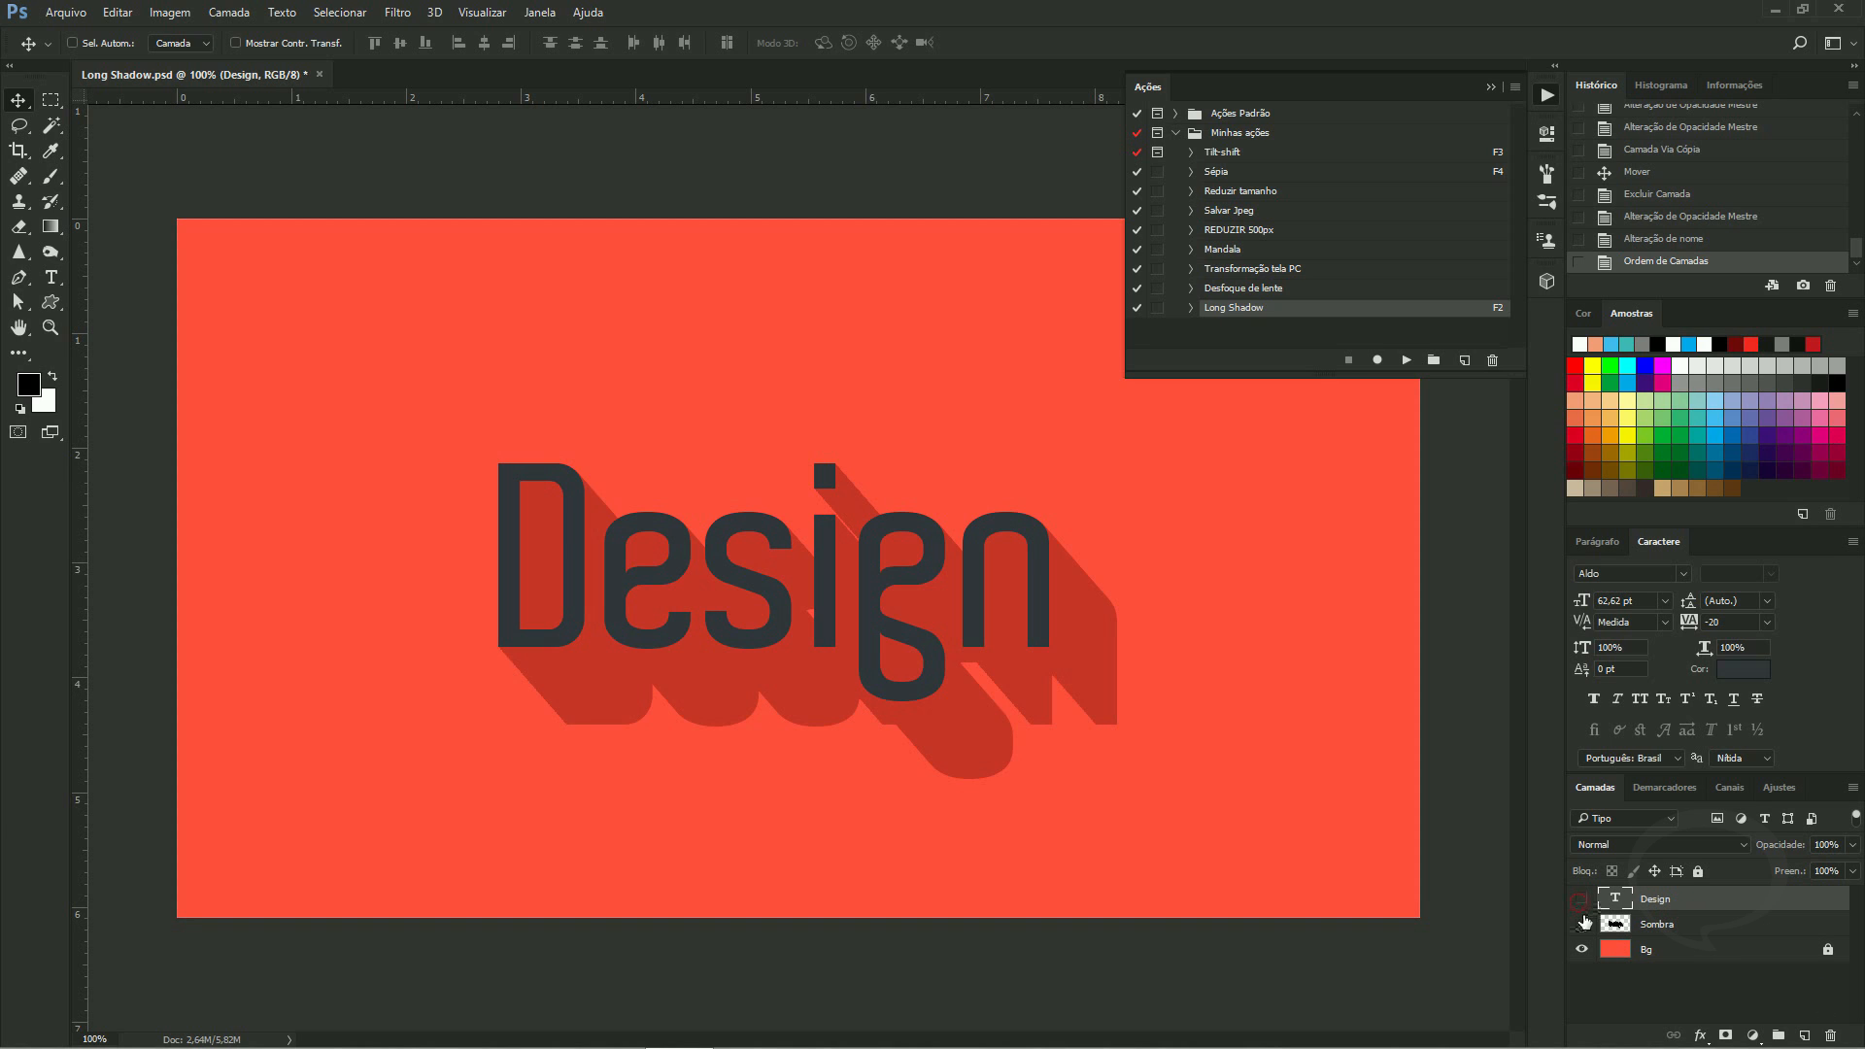
{"action": "left_click", "coordinate": [1804, 1039]}
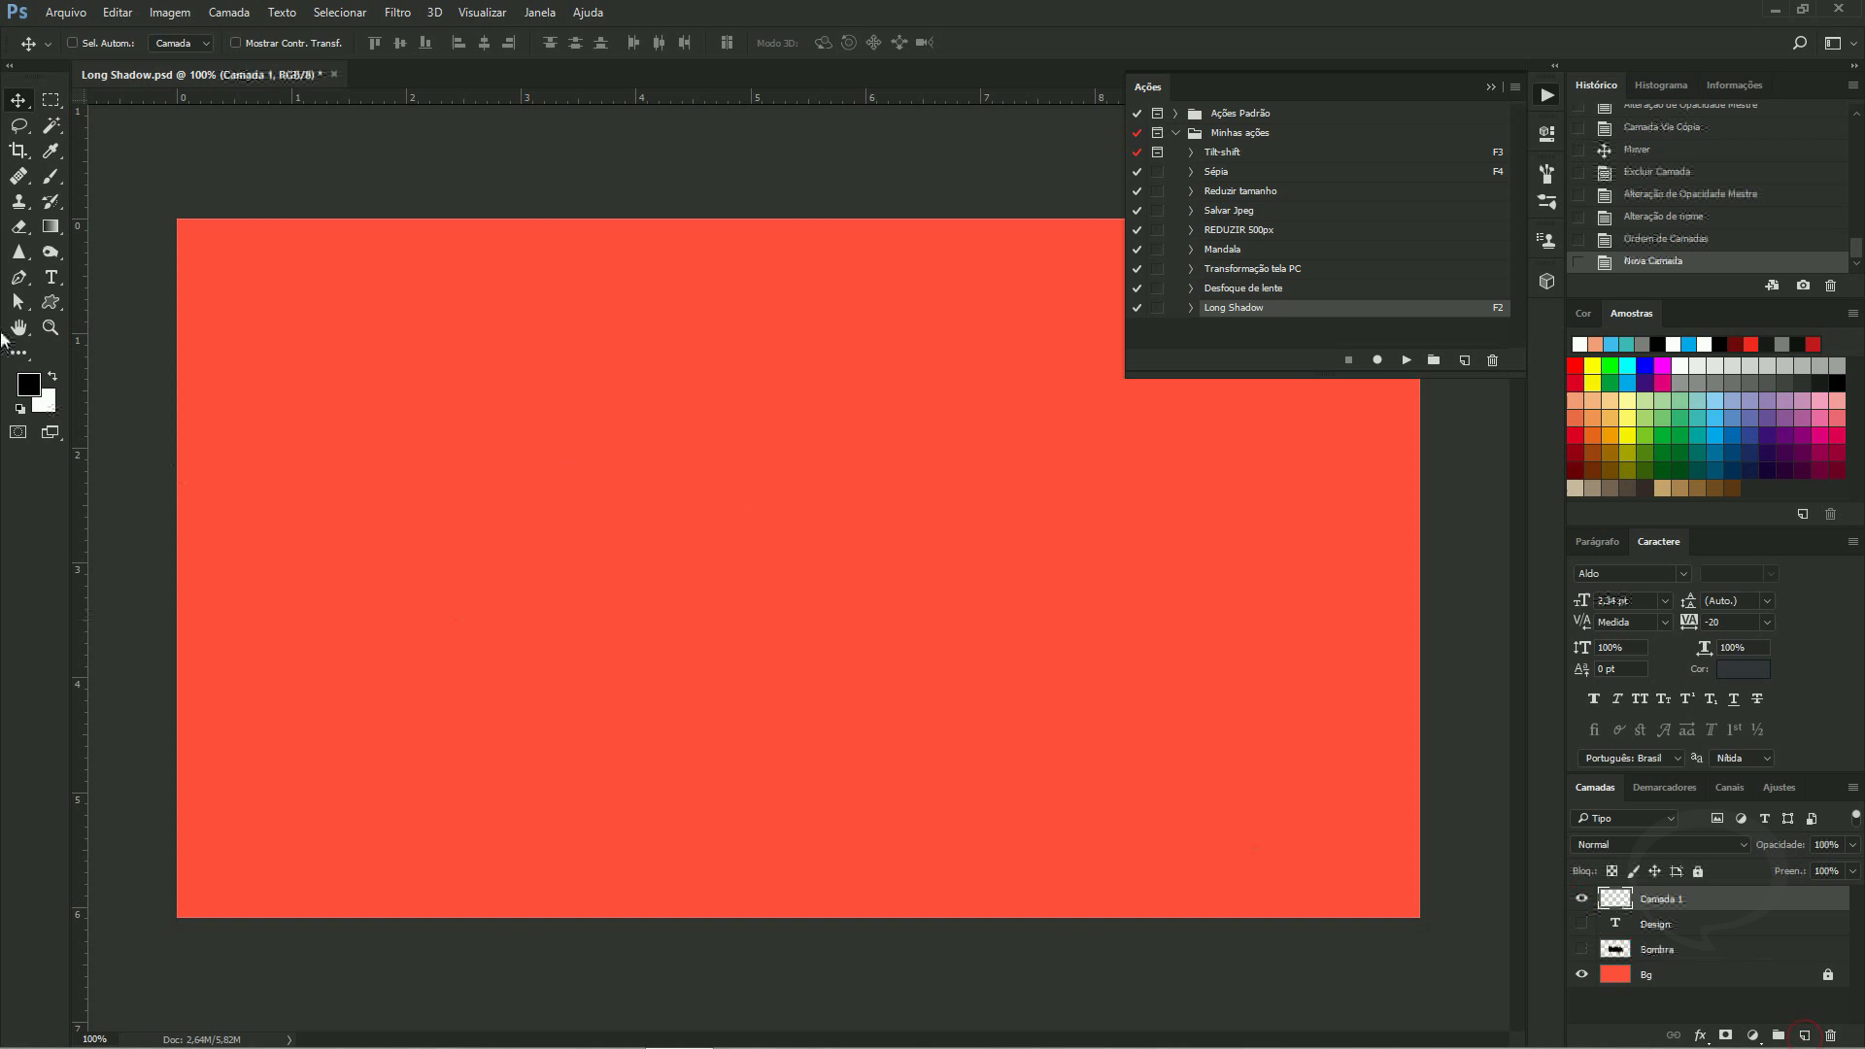
Draw a black wheelchair-symbol custom shape and move it to the middle of the canvas
{"action": "left_click", "coordinate": [50, 302]}
{"action": "left_click_drag", "start_coordinate": [736, 607], "coordinate": [856, 471]}
{"action": "key", "text": "v"}
{"action": "left_click_drag", "start_coordinate": [696, 556], "coordinate": [759, 518]}
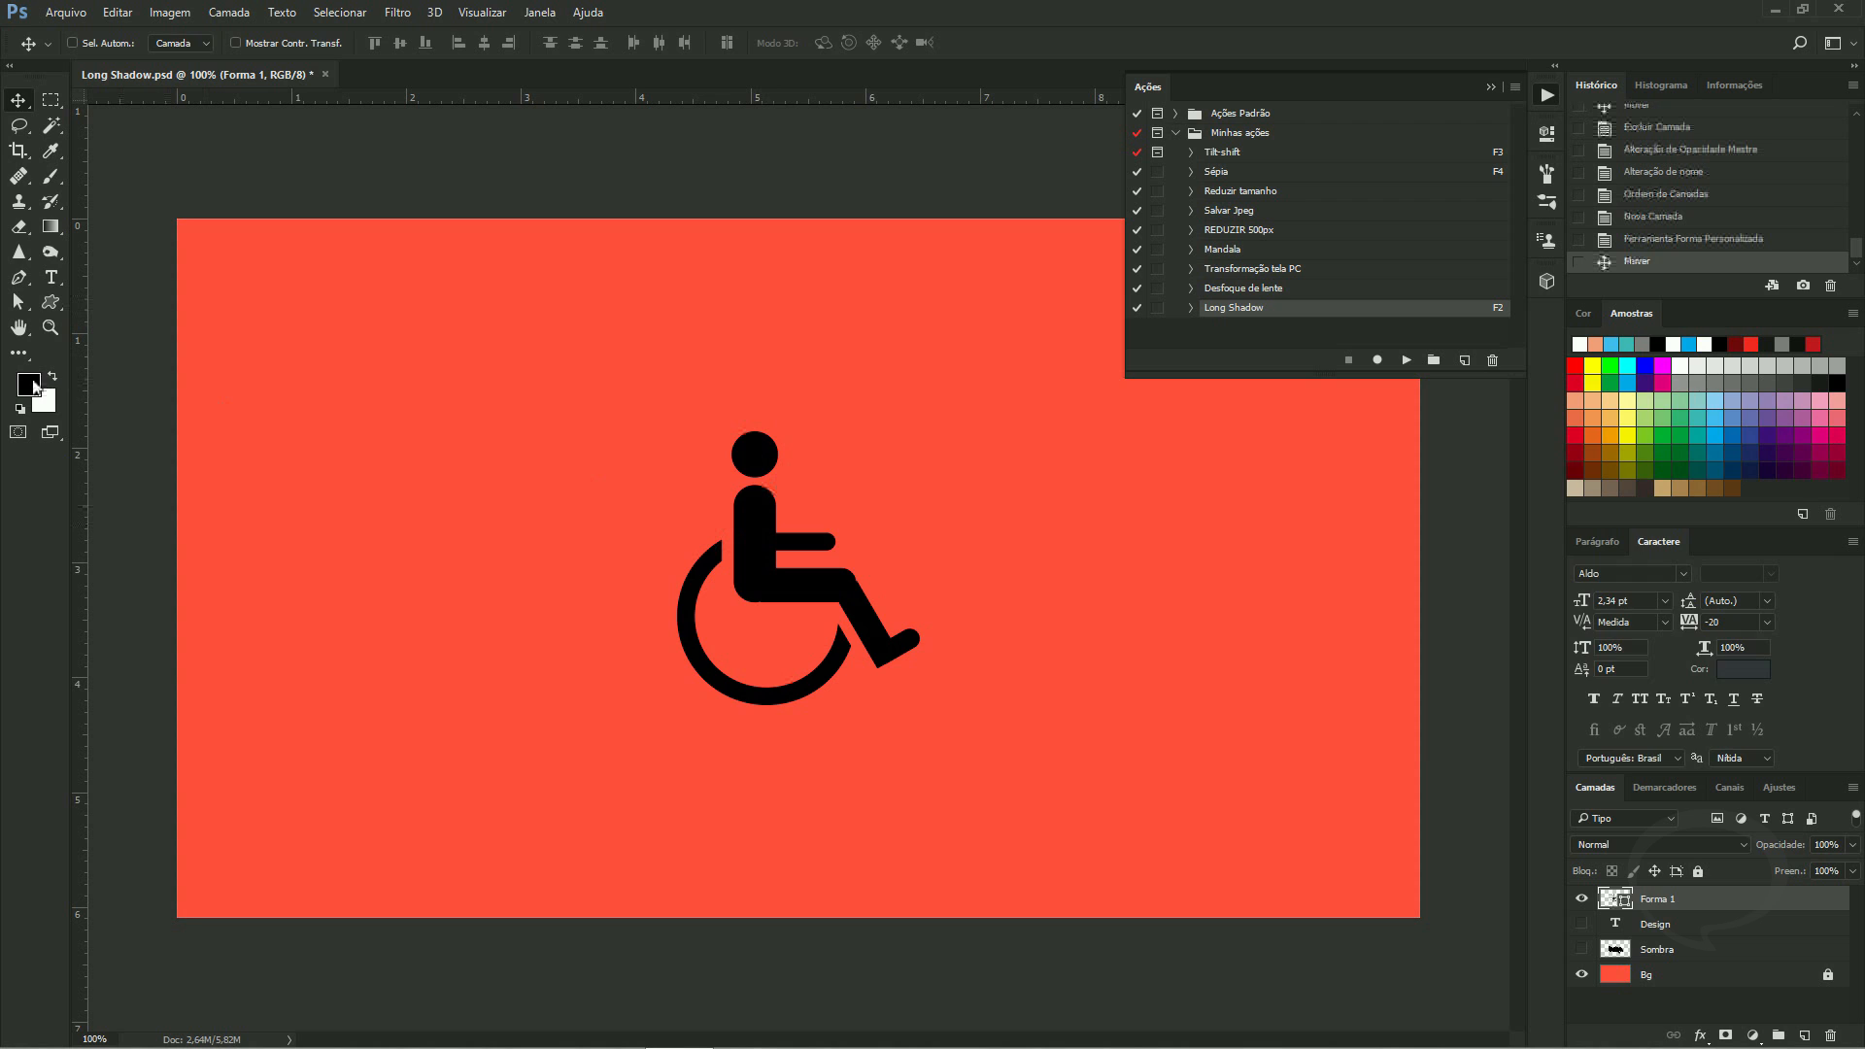
Change the wheelchair shape's fill to white and run the Long Shadow action on it
{"action": "left_click", "coordinate": [31, 384]}
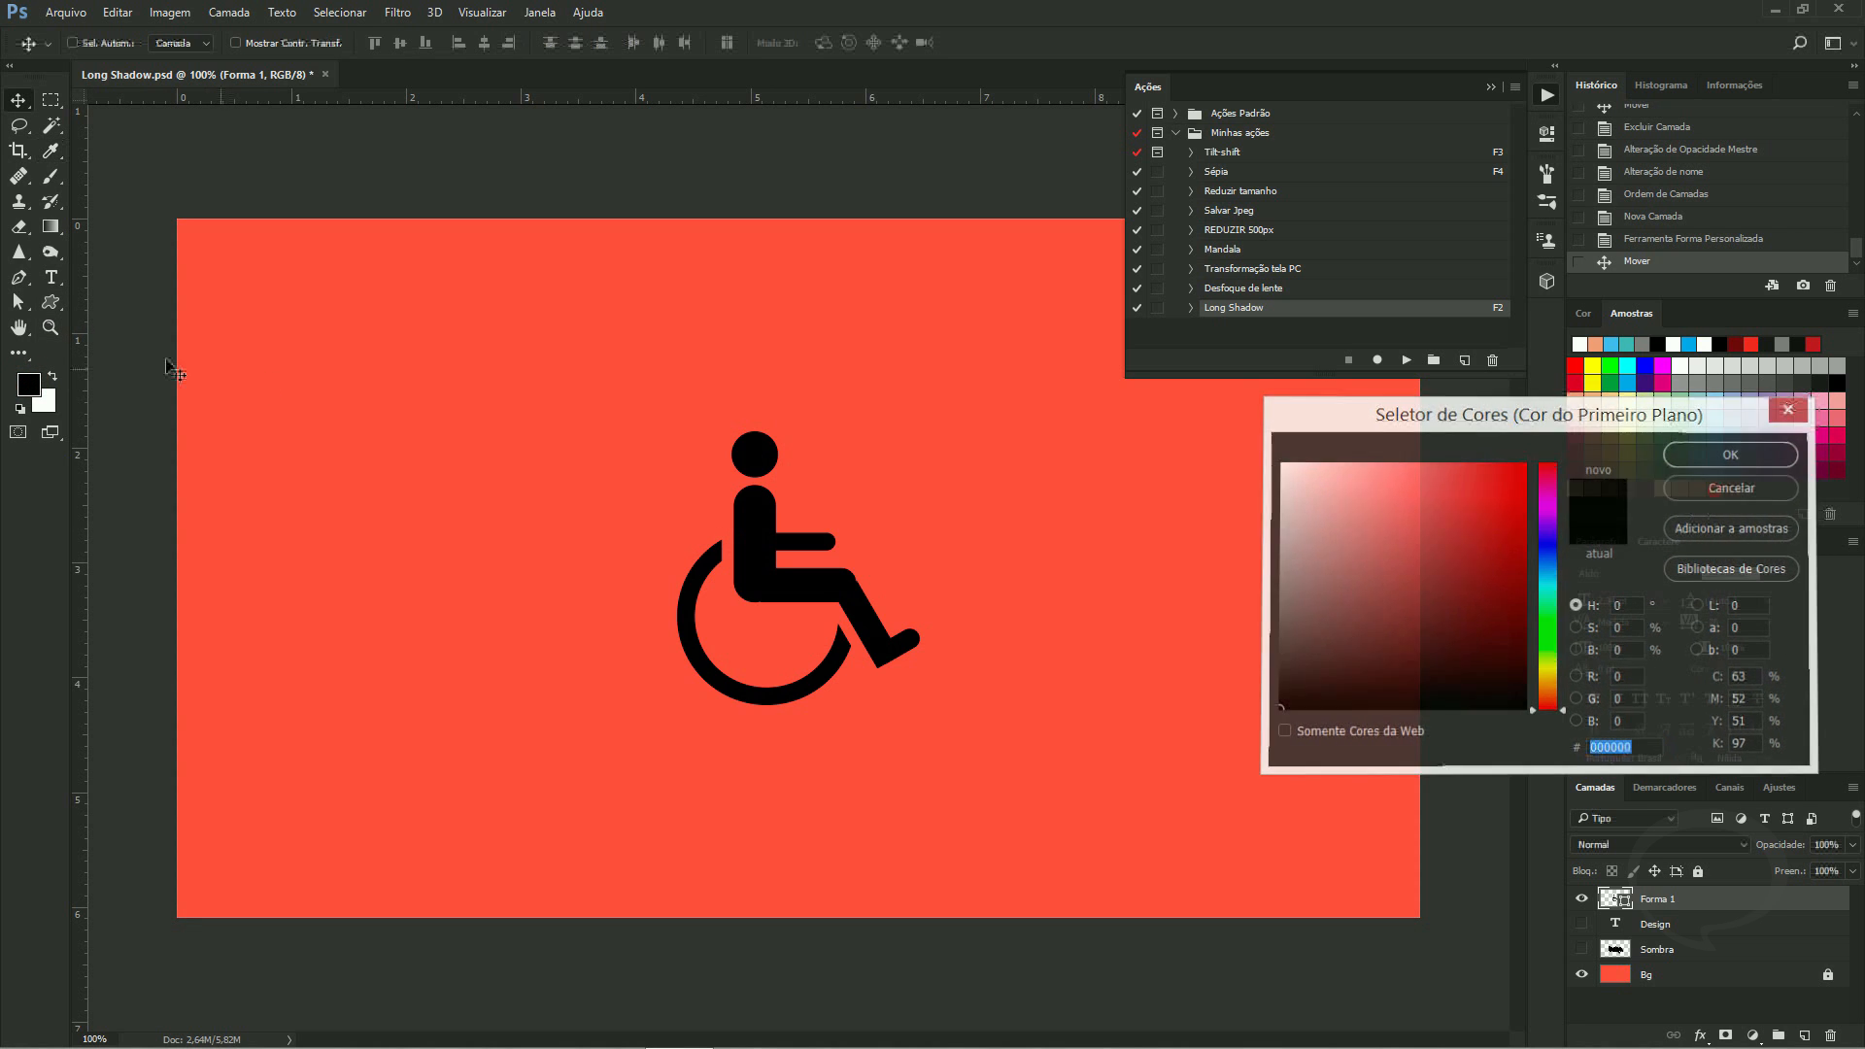
{"action": "key", "text": "Escape"}
{"action": "left_click", "coordinate": [51, 302]}
{"action": "left_click", "coordinate": [195, 43]}
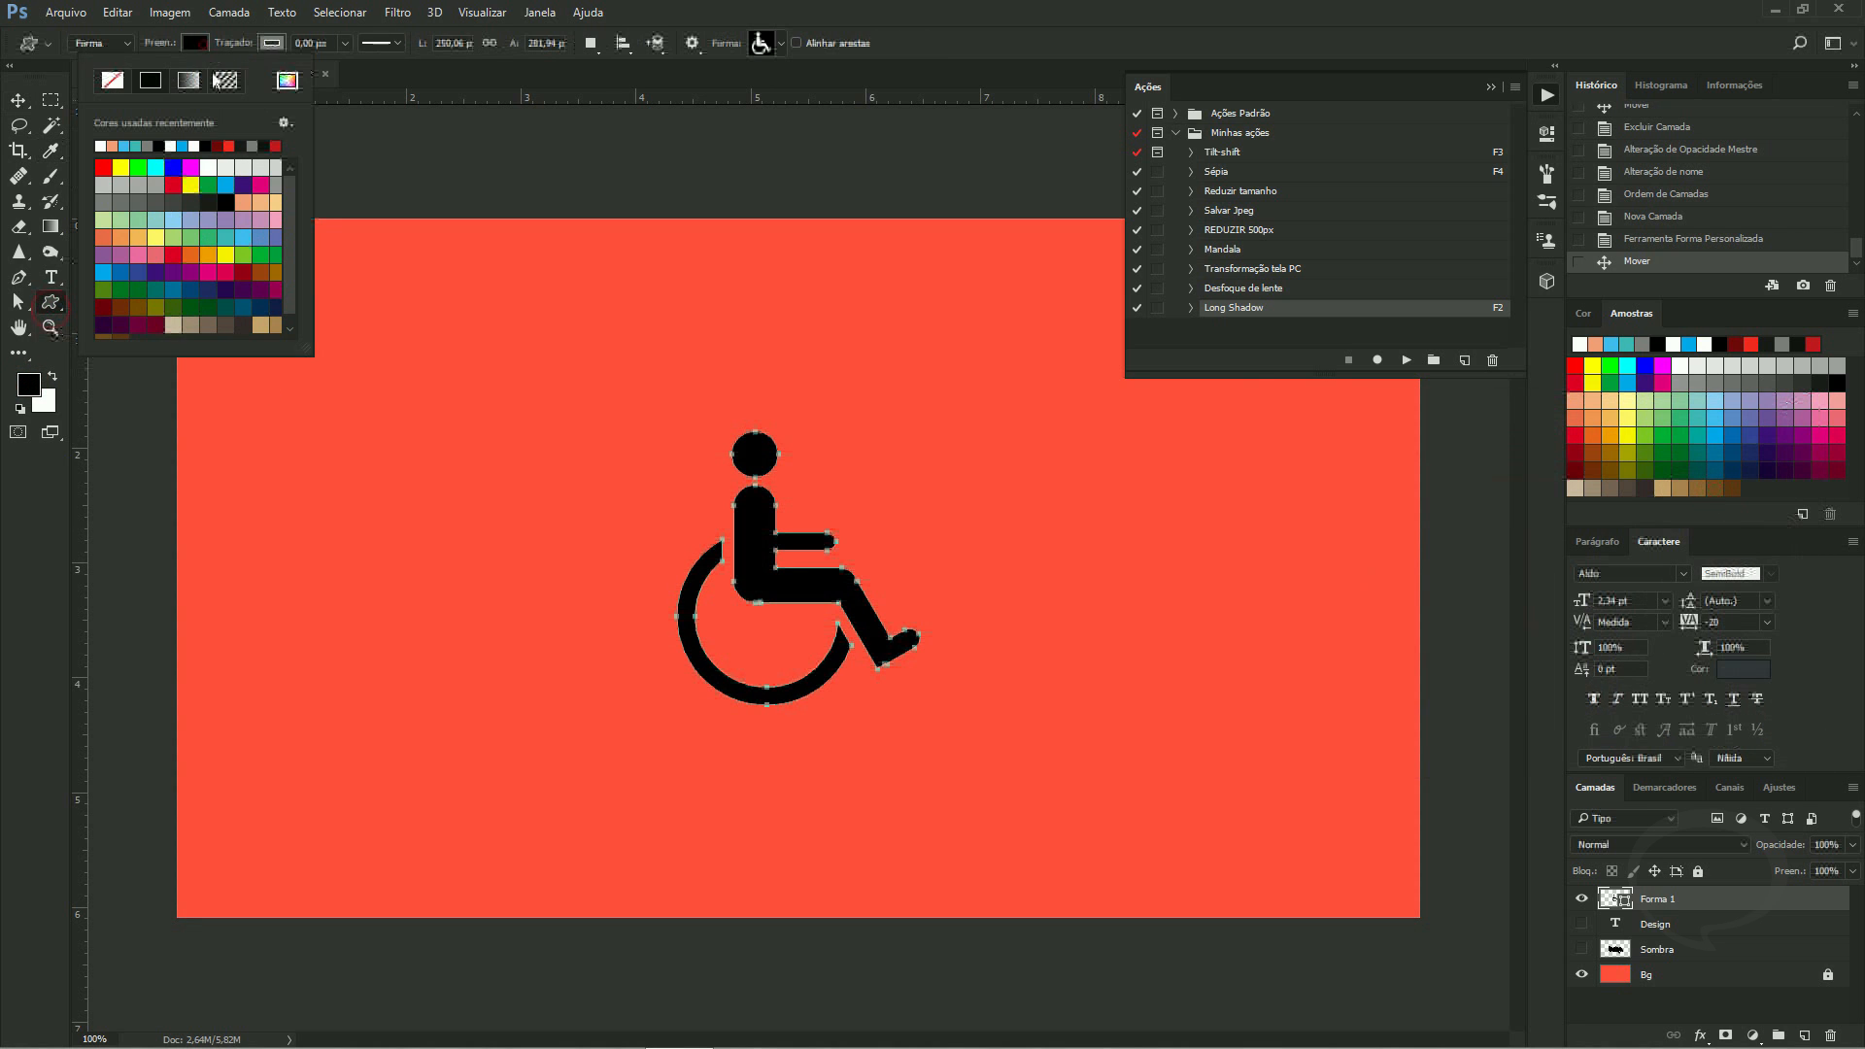
{"action": "left_click", "coordinate": [104, 145]}
{"action": "key", "text": "Return"}
{"action": "key", "text": "v"}
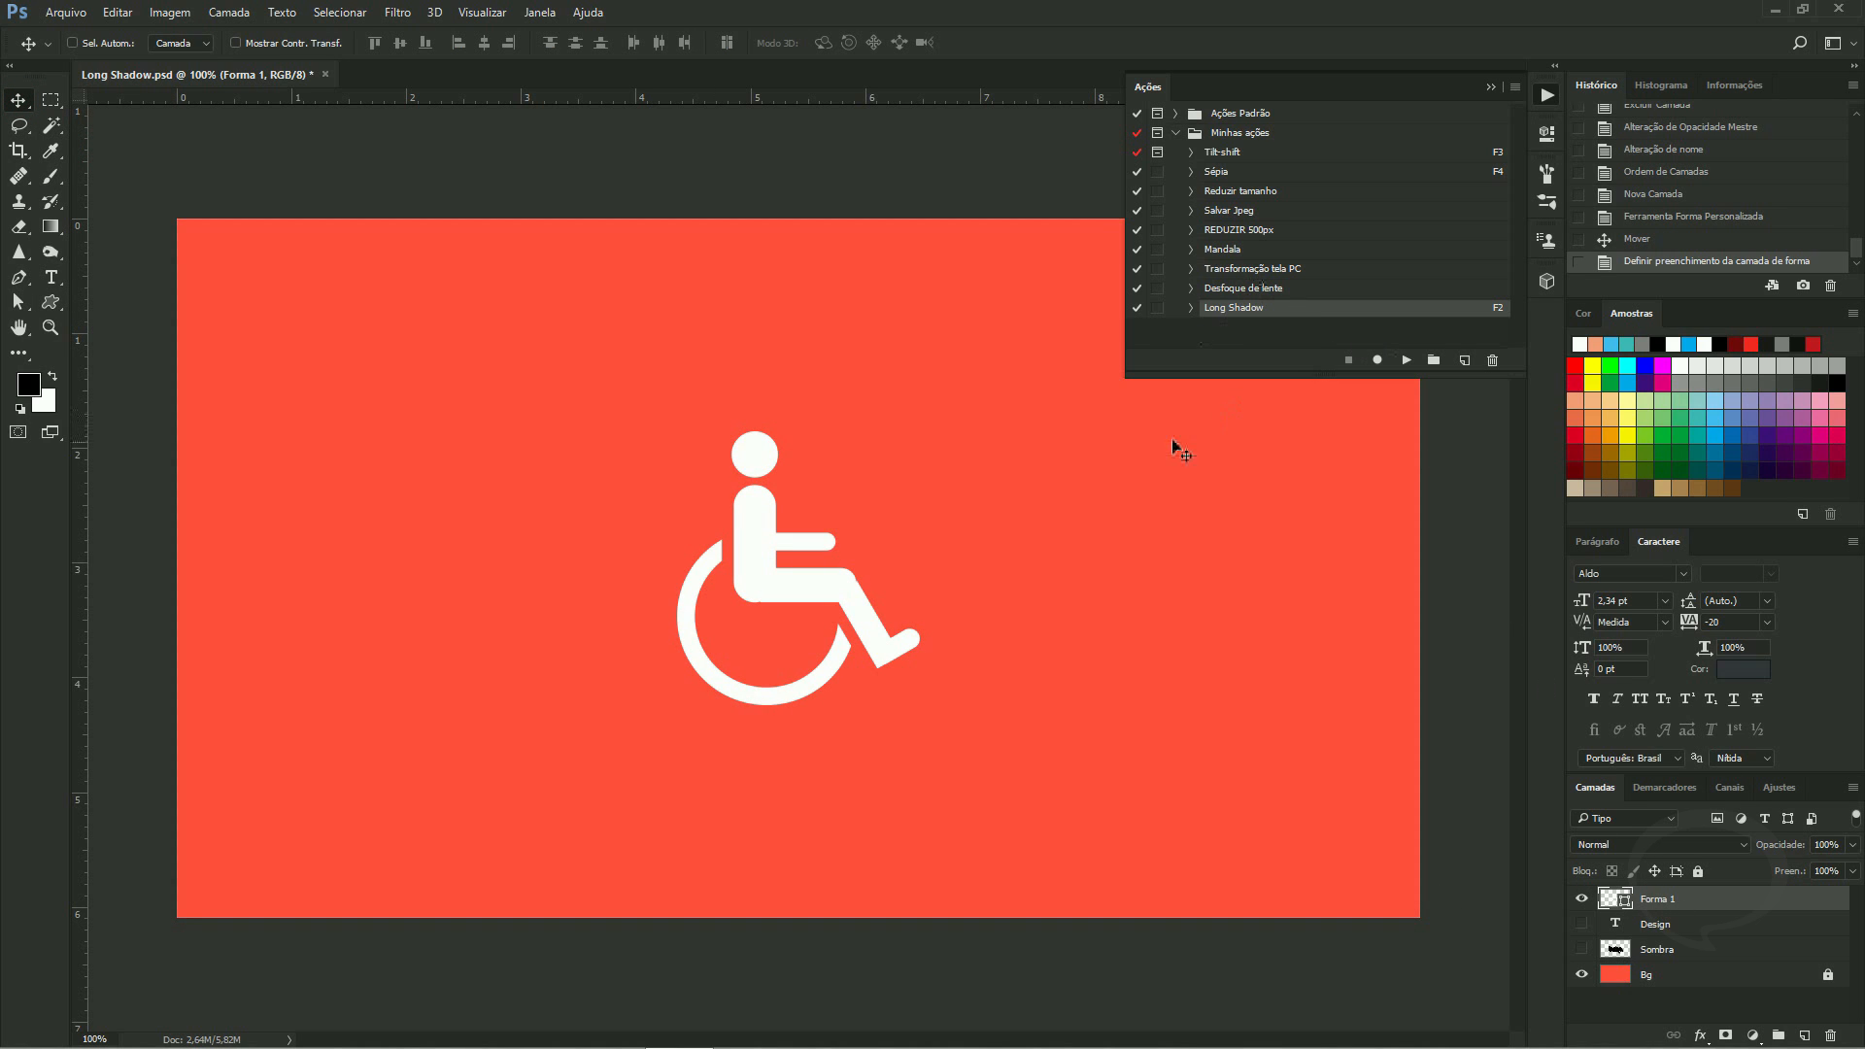
{"action": "key", "text": "F2"}
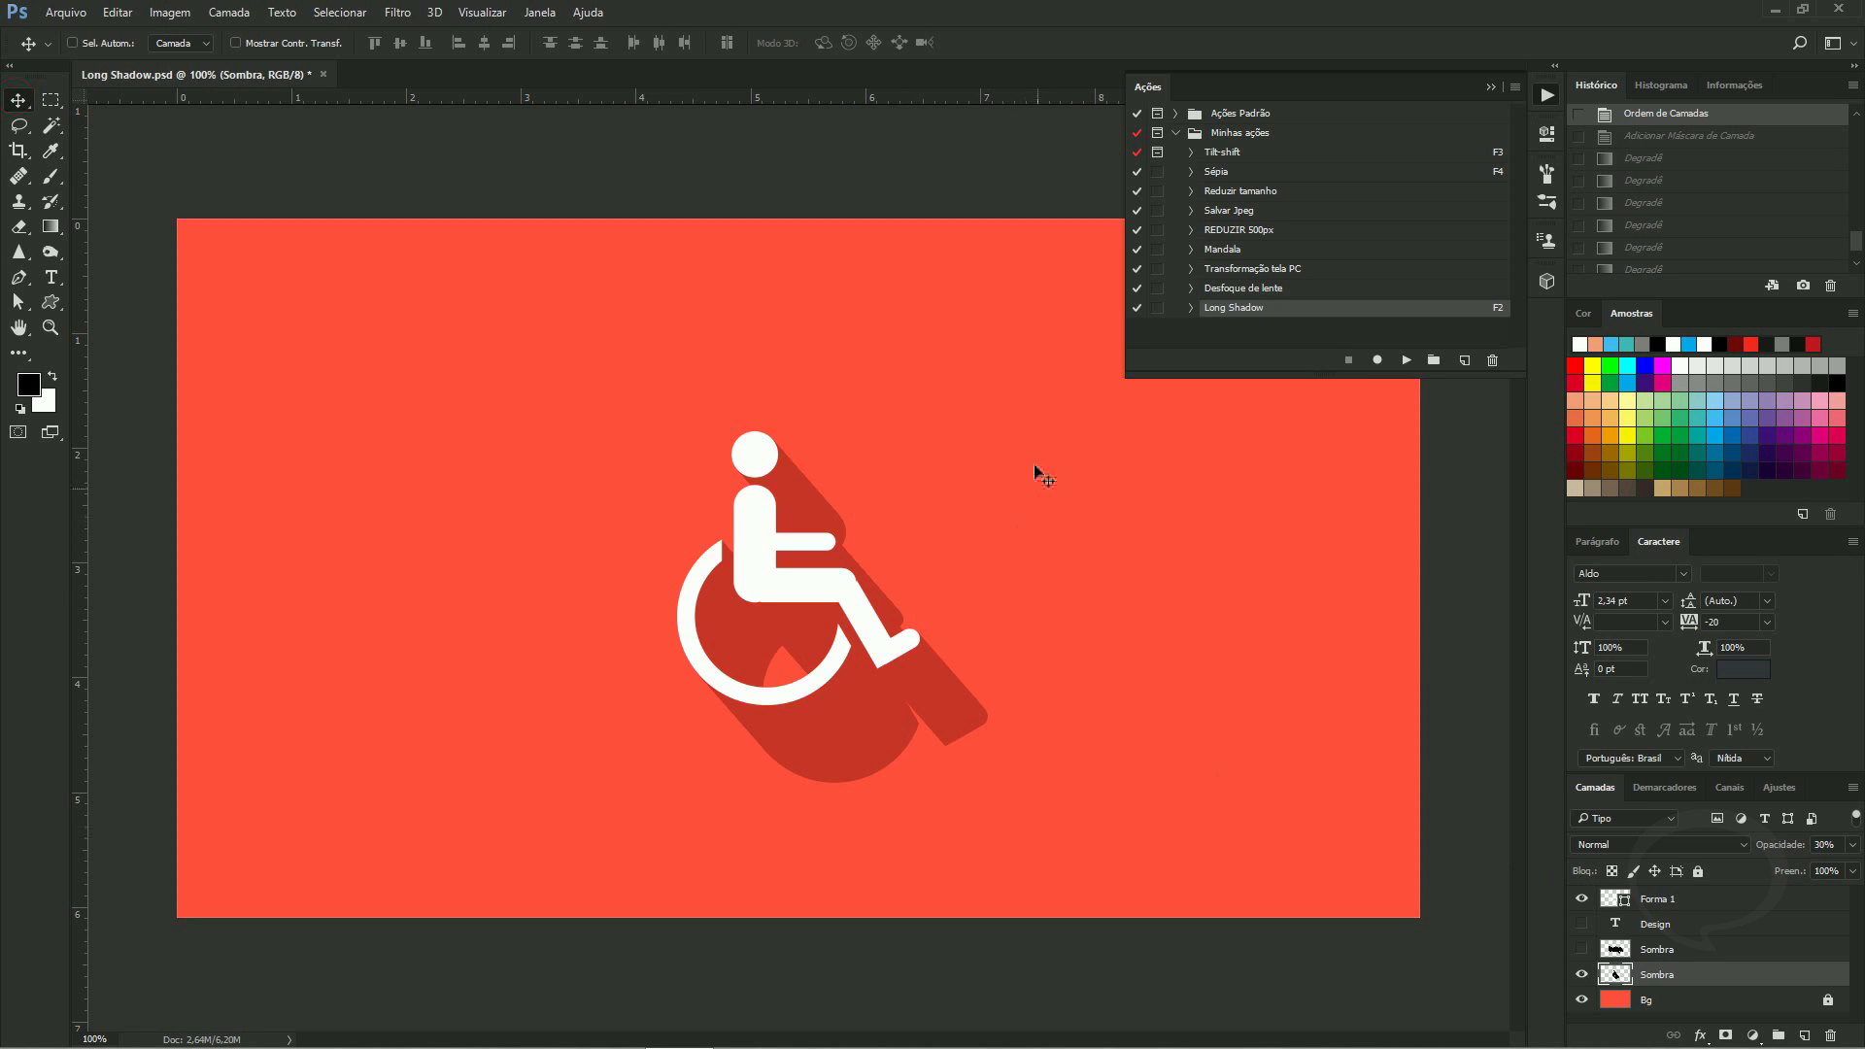
Add a layer mask to the wheelchair shape's Sombra layer and draw a short diagonal gradient on the mask to fade the shadow
{"action": "left_click", "coordinate": [1726, 1035]}
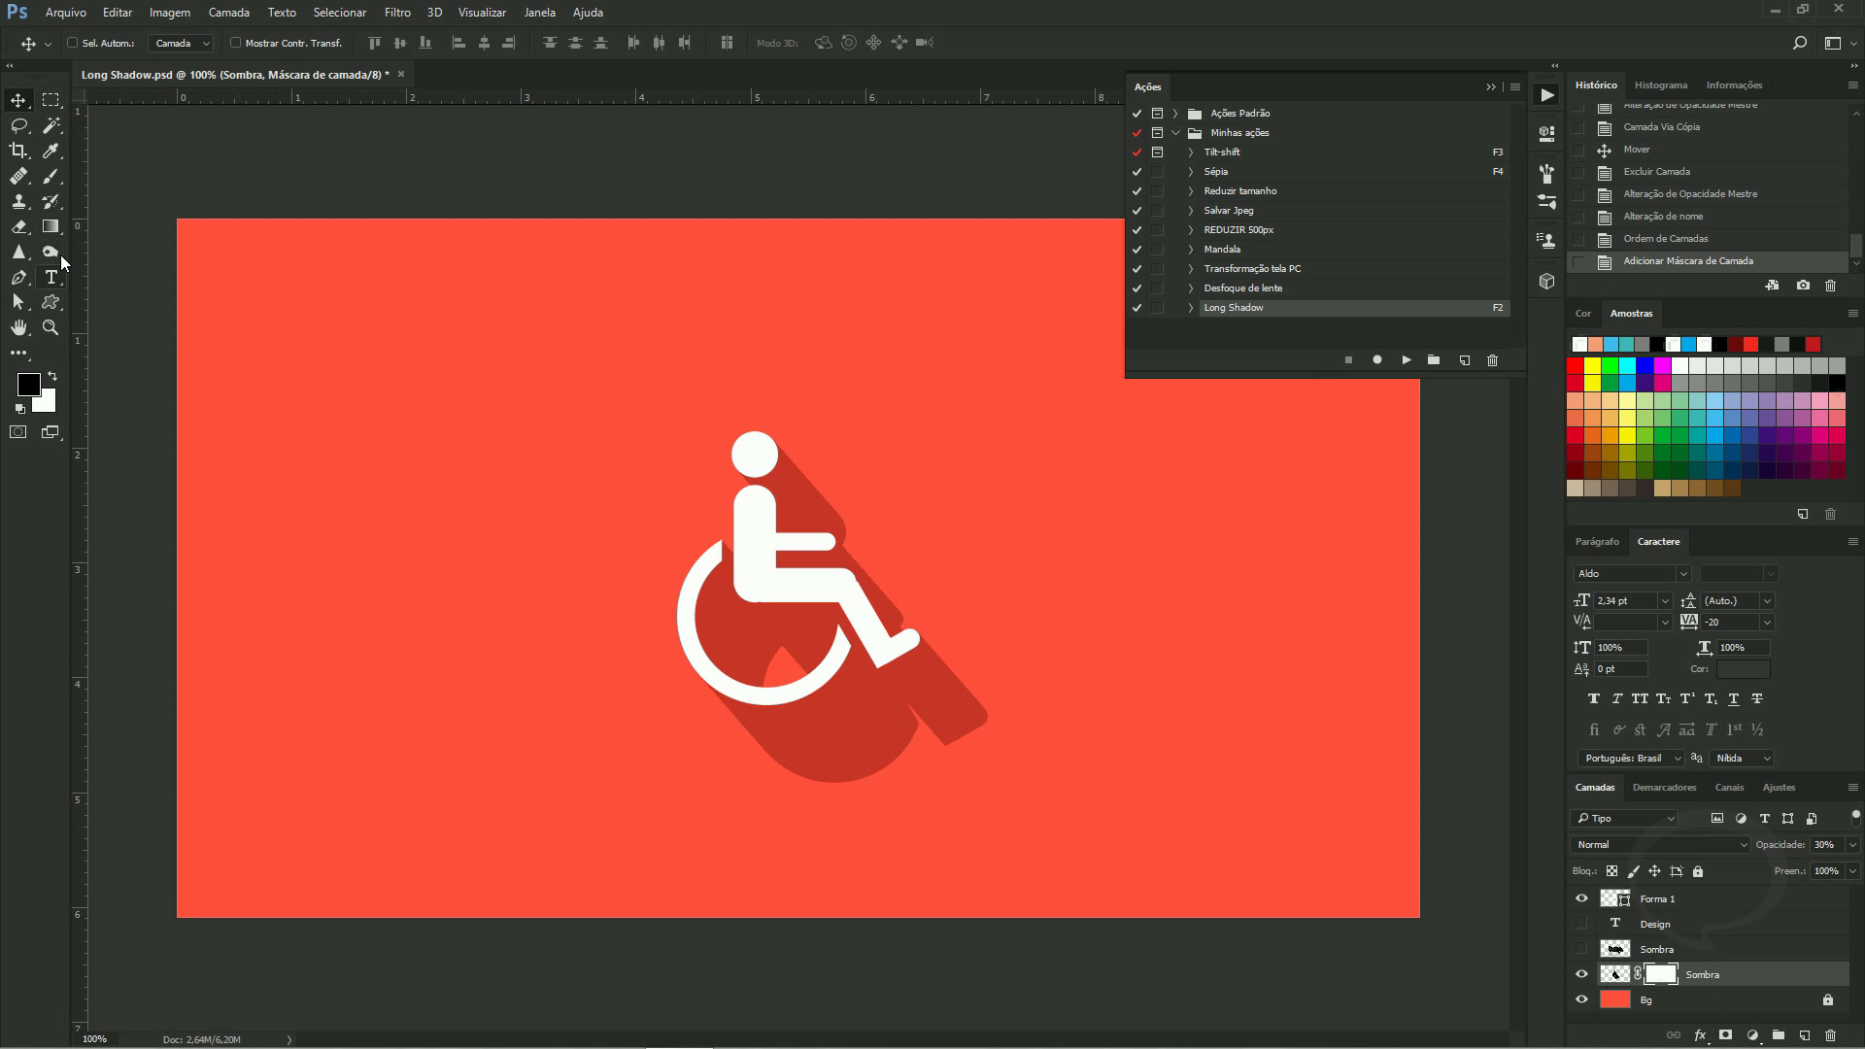
{"action": "left_click", "coordinate": [51, 226]}
{"action": "left_click_drag", "start_coordinate": [843, 680], "coordinate": [814, 651]}
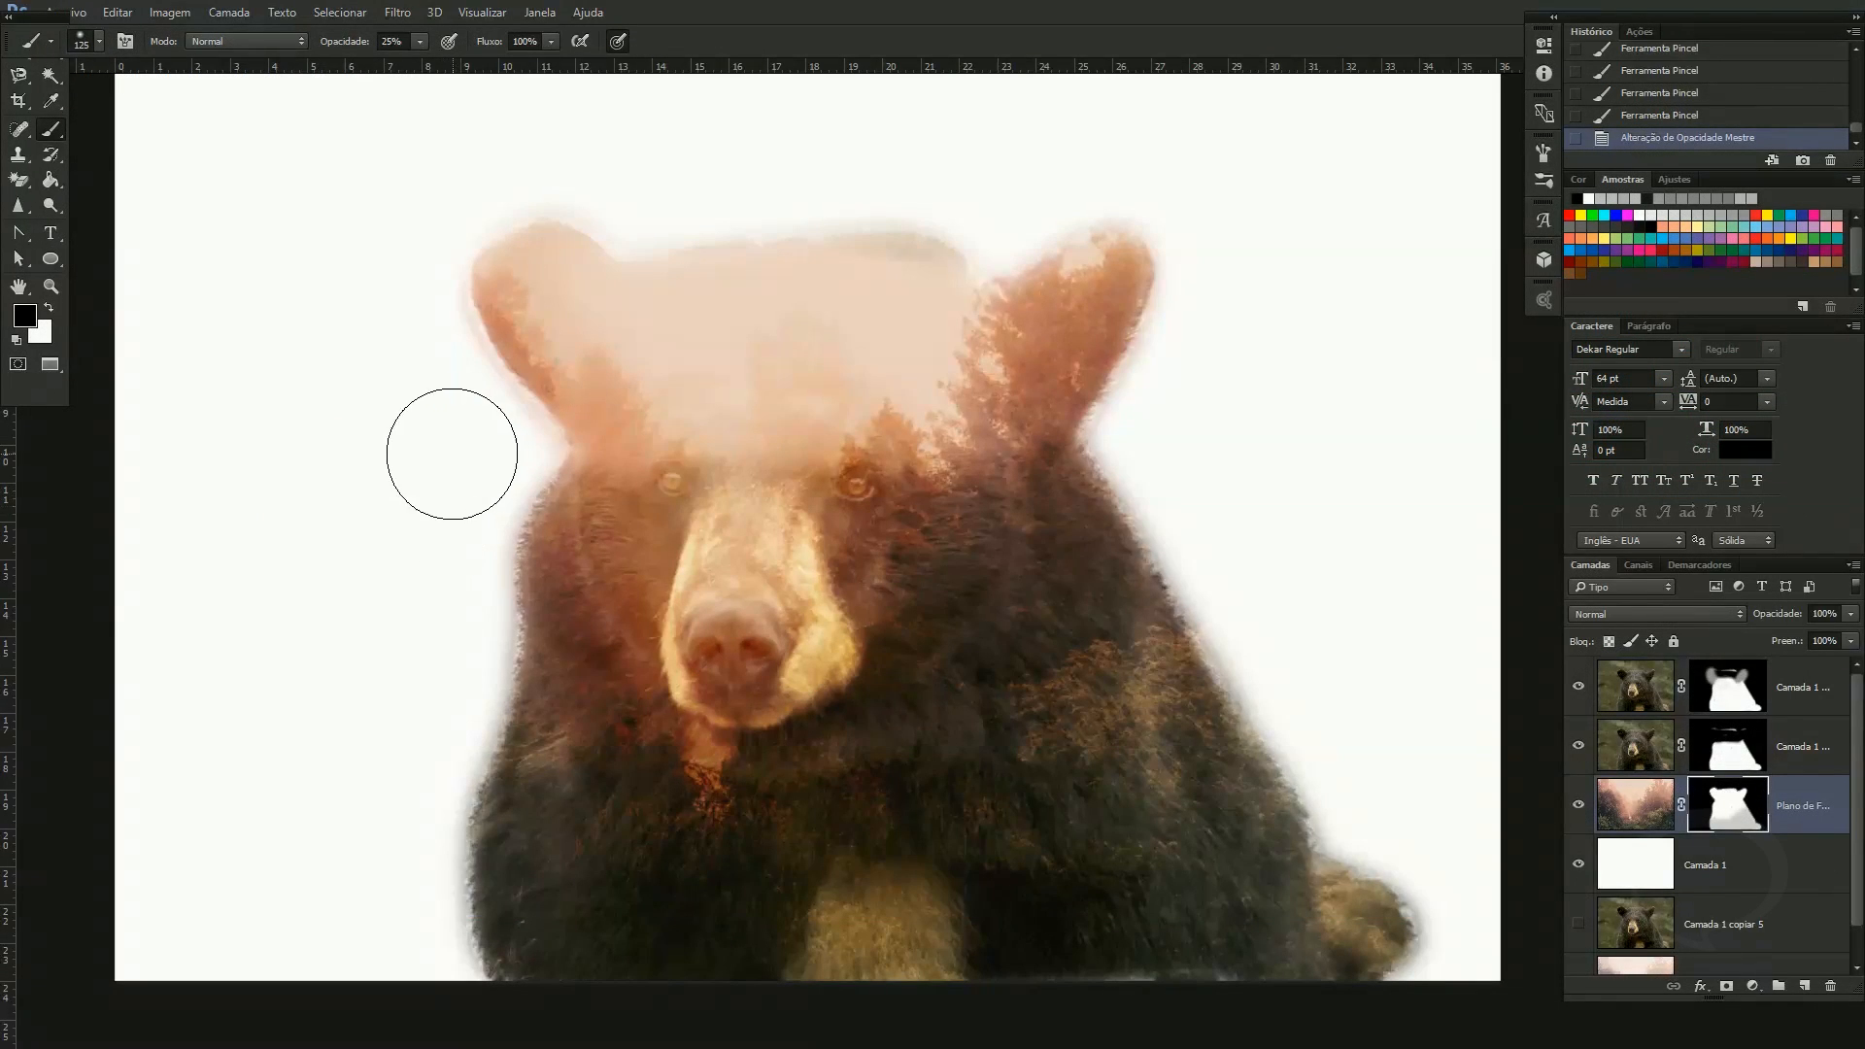
{"action": "key", "text": "bracketleft"}
{"action": "key", "text": "bracketleft"}
{"action": "key", "text": "bracketleft"}
{"action": "key", "text": "bracketleft"}
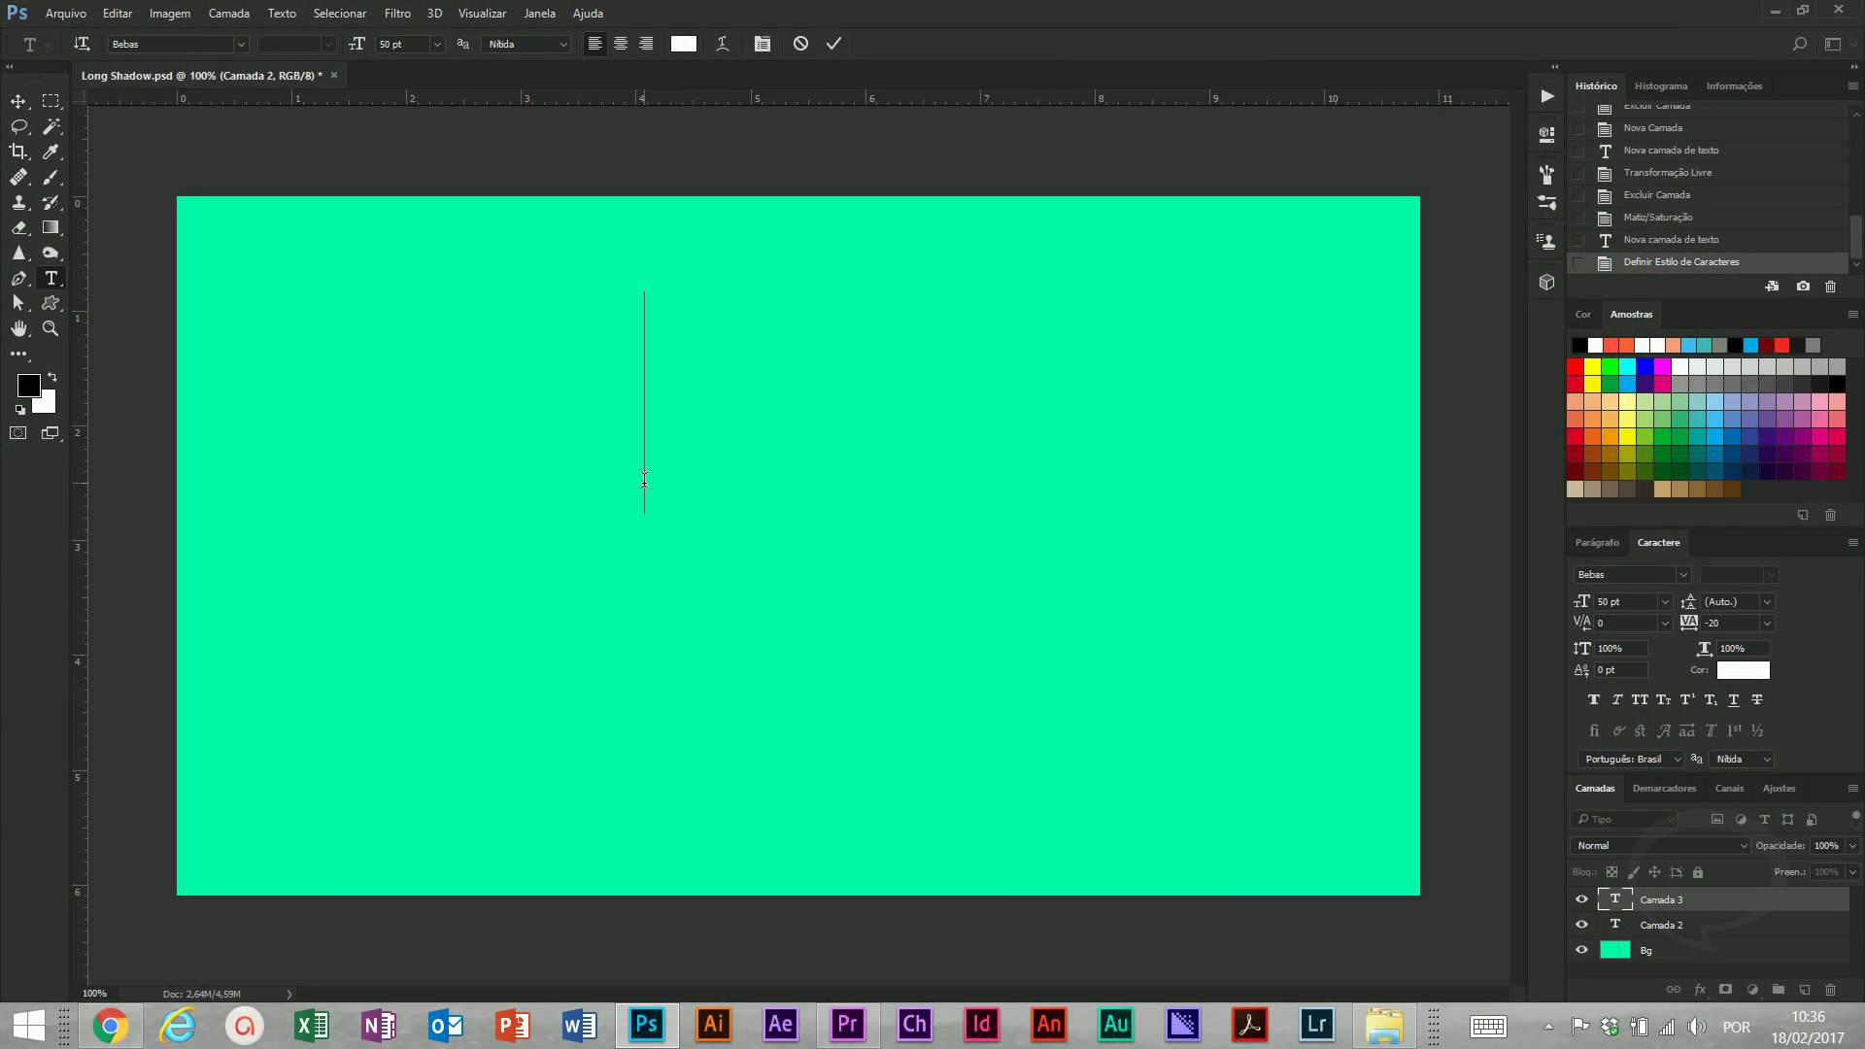
Enter the text LONG SHADOW on two lines in white 50 pt Bebas over the green background
{"action": "type", "text": "LONG"}
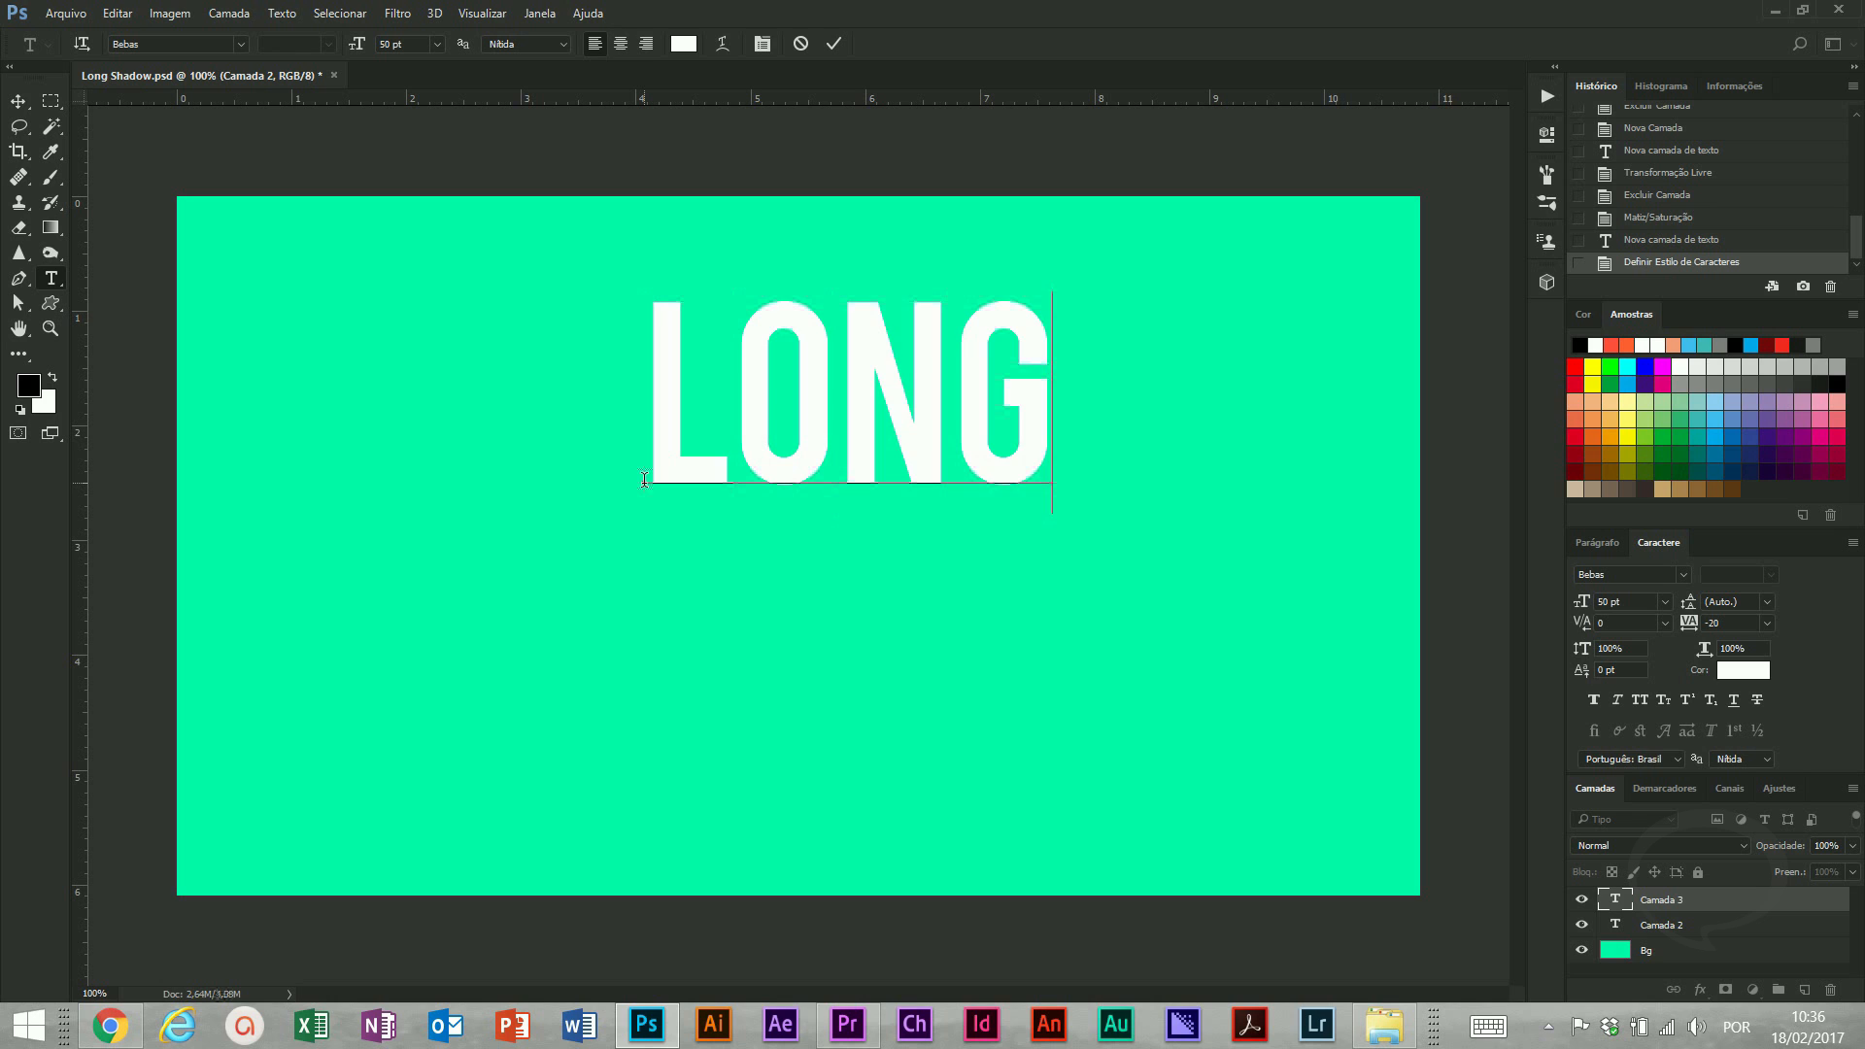
{"action": "key", "text": "Return"}
{"action": "type", "text": "SHADOW"}
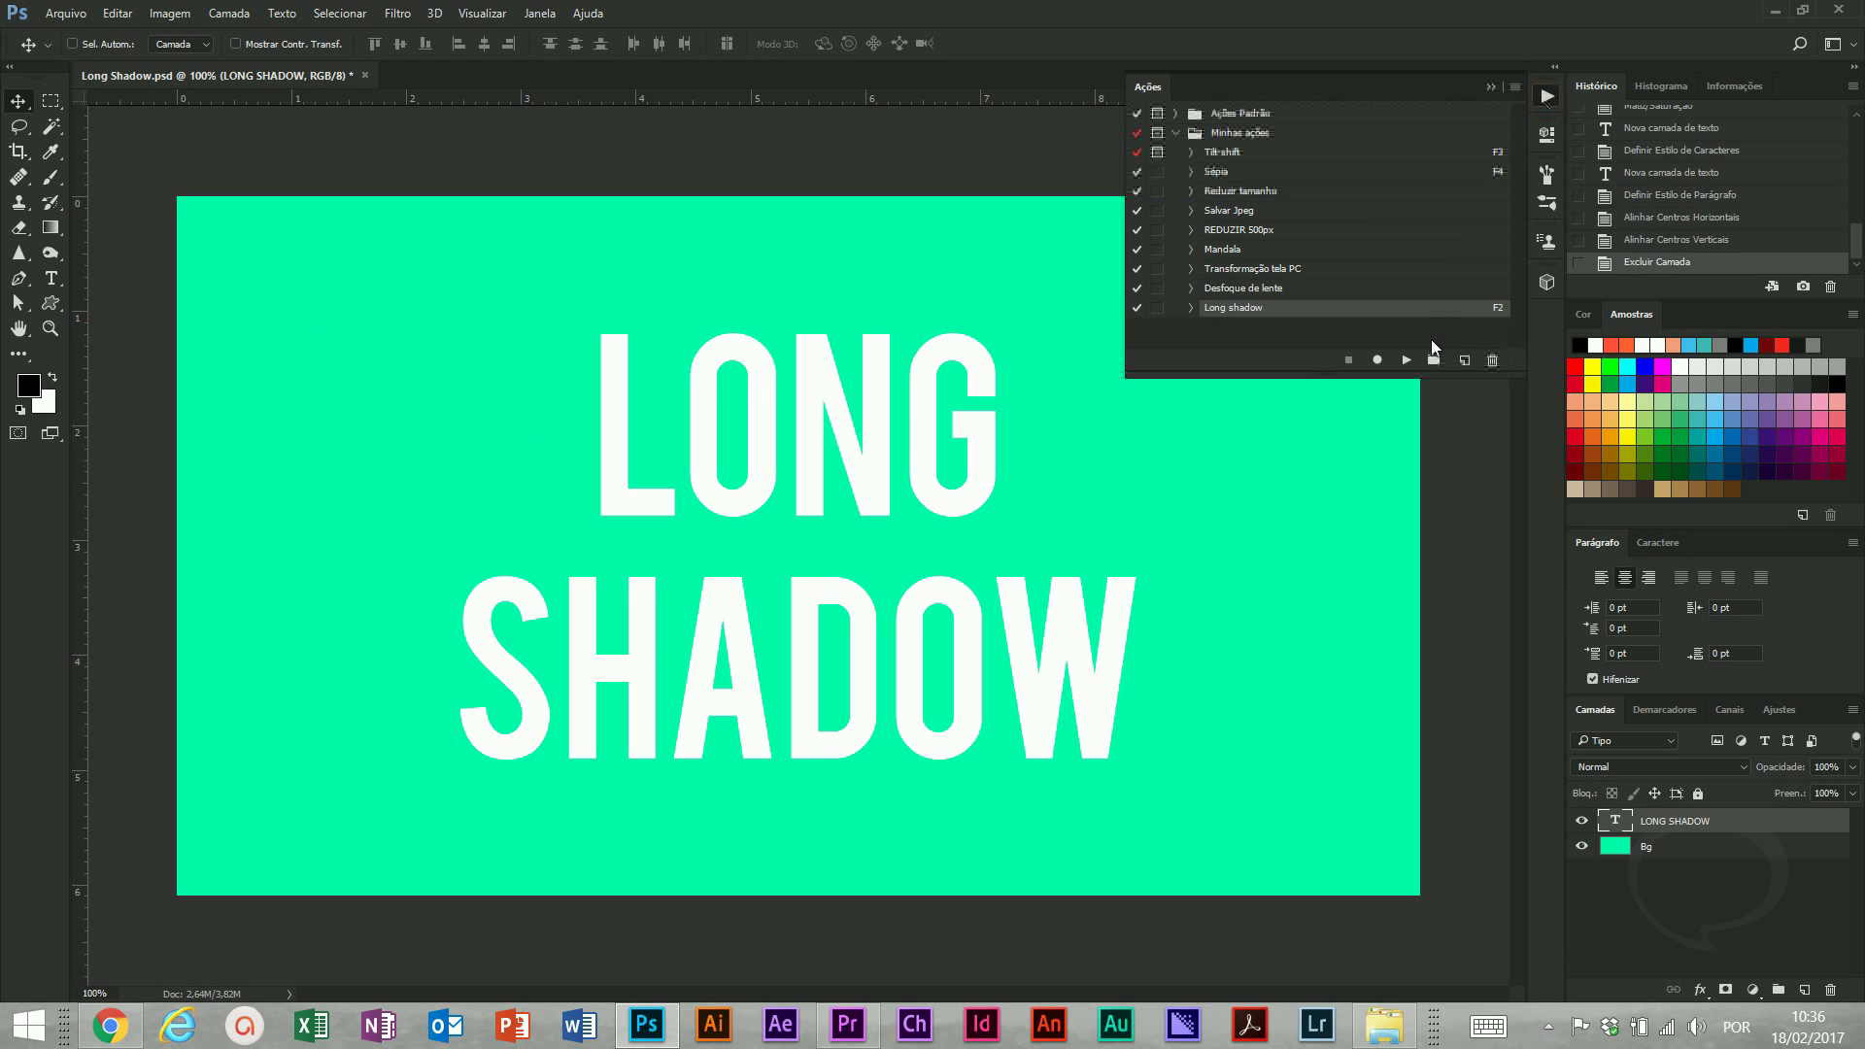
Run the Long shadow action on the LONG SHADOW text layer and collapse the list of actions
{"action": "left_click", "coordinate": [1408, 360]}
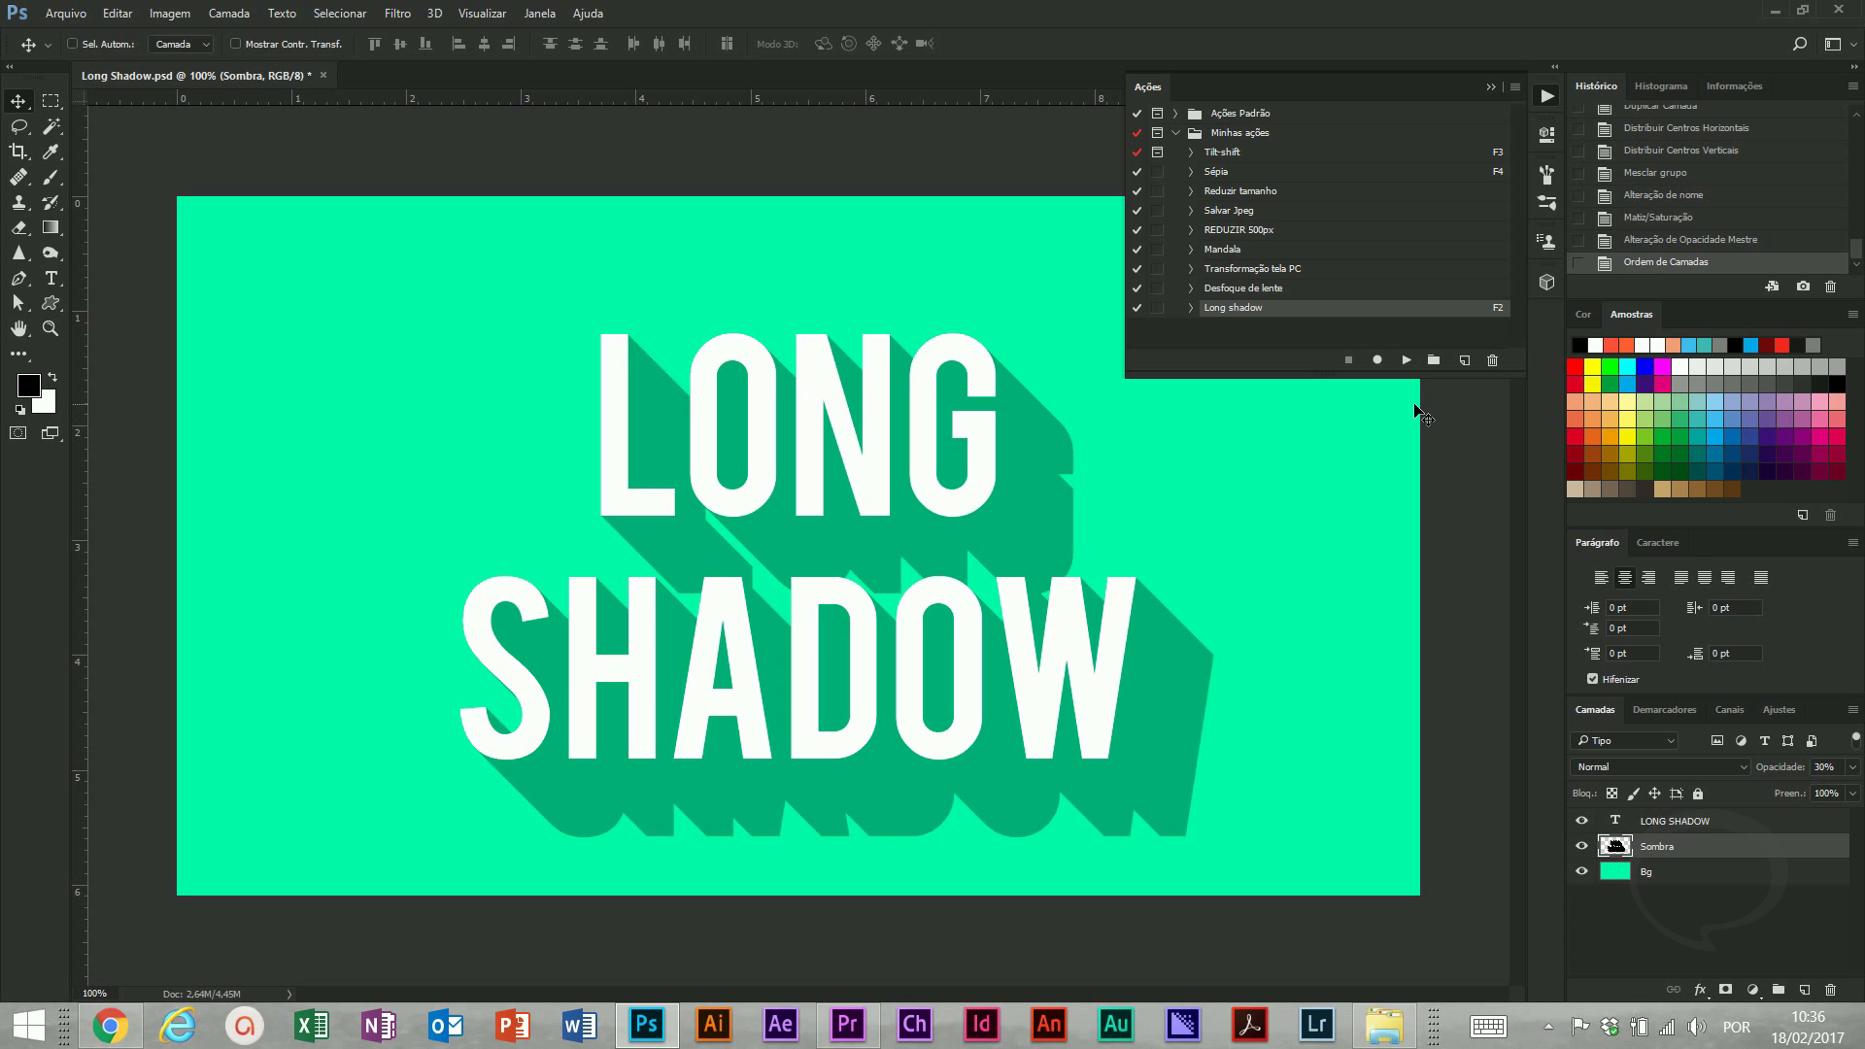
{"action": "left_click", "coordinate": [1492, 88]}
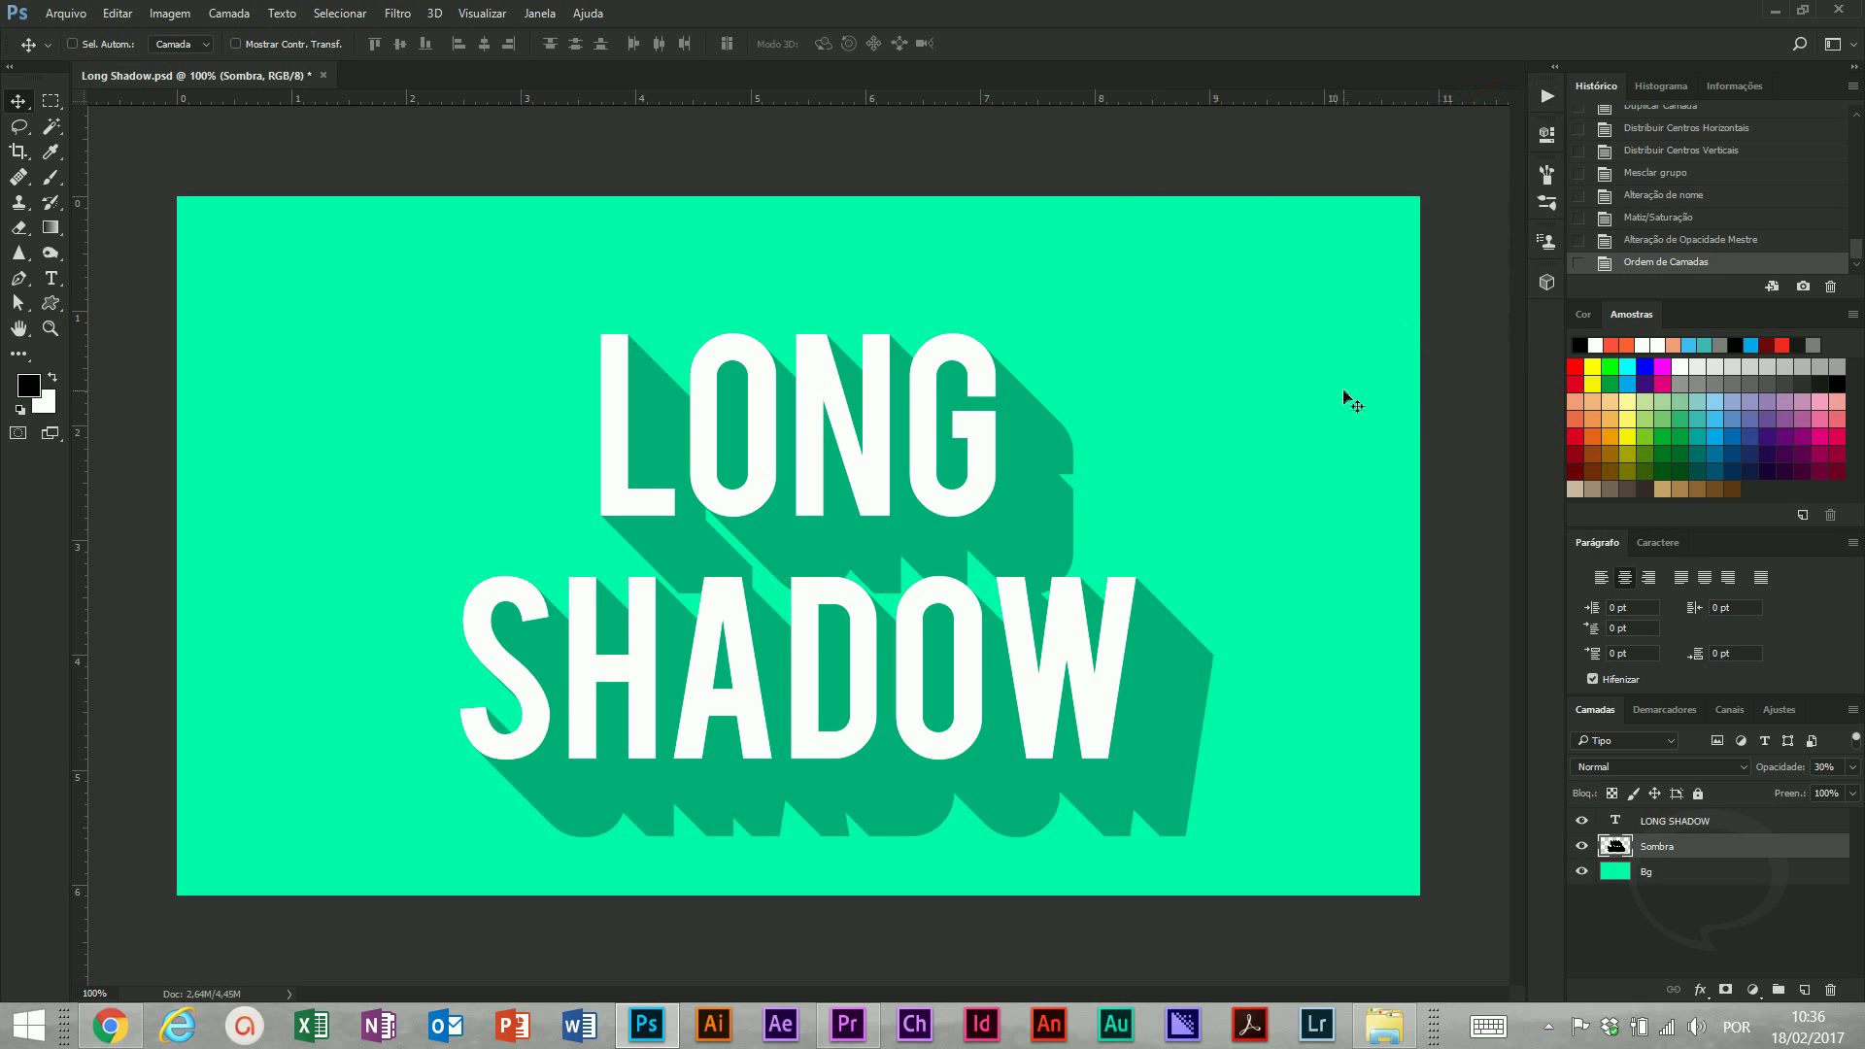